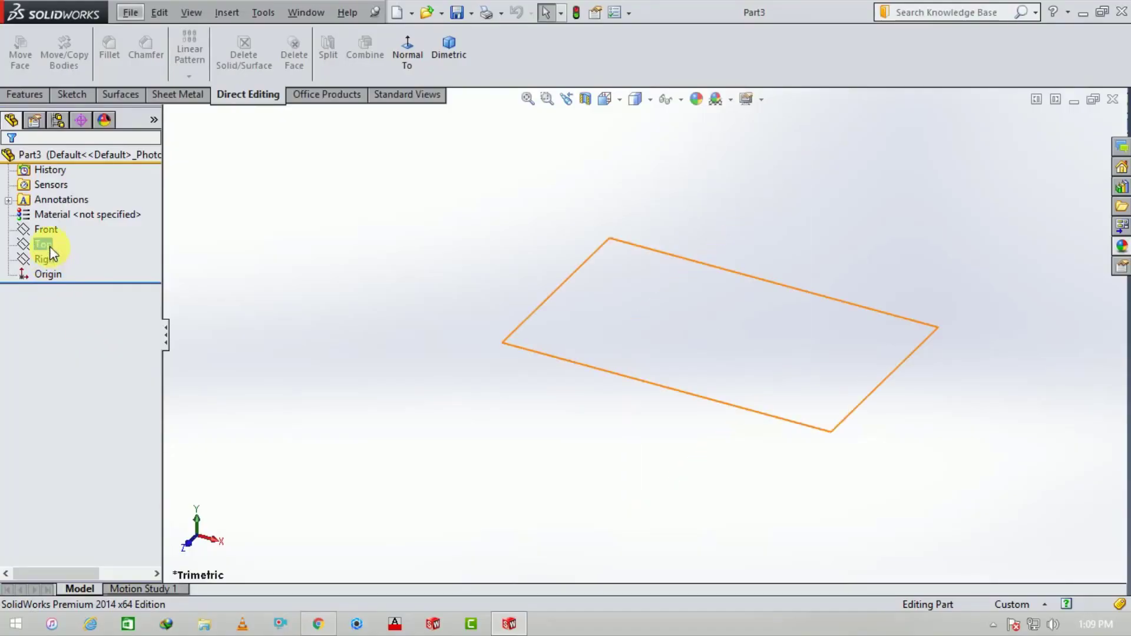
- On the Top plane, draw an origin-centred circle of 60 mm diameter and exit the sketch
{"action": "left_click", "coordinate": [47, 245]}
{"action": "left_click", "coordinate": [61, 223]}
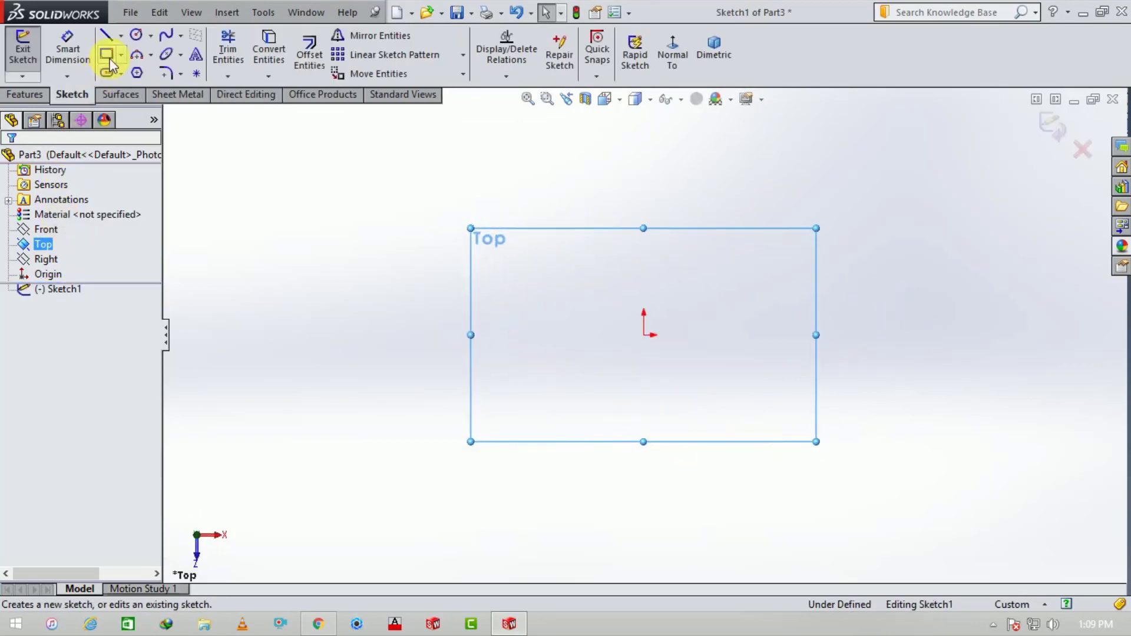
{"action": "left_click", "coordinate": [137, 37]}
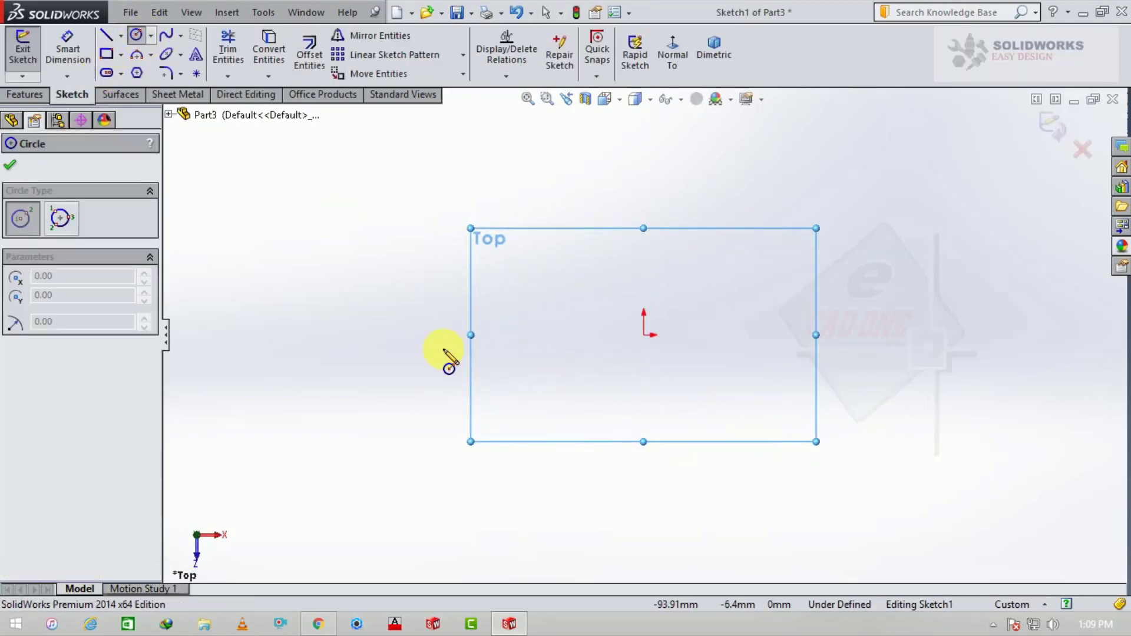
{"action": "left_click", "coordinate": [644, 335]}
{"action": "left_click", "coordinate": [727, 374]}
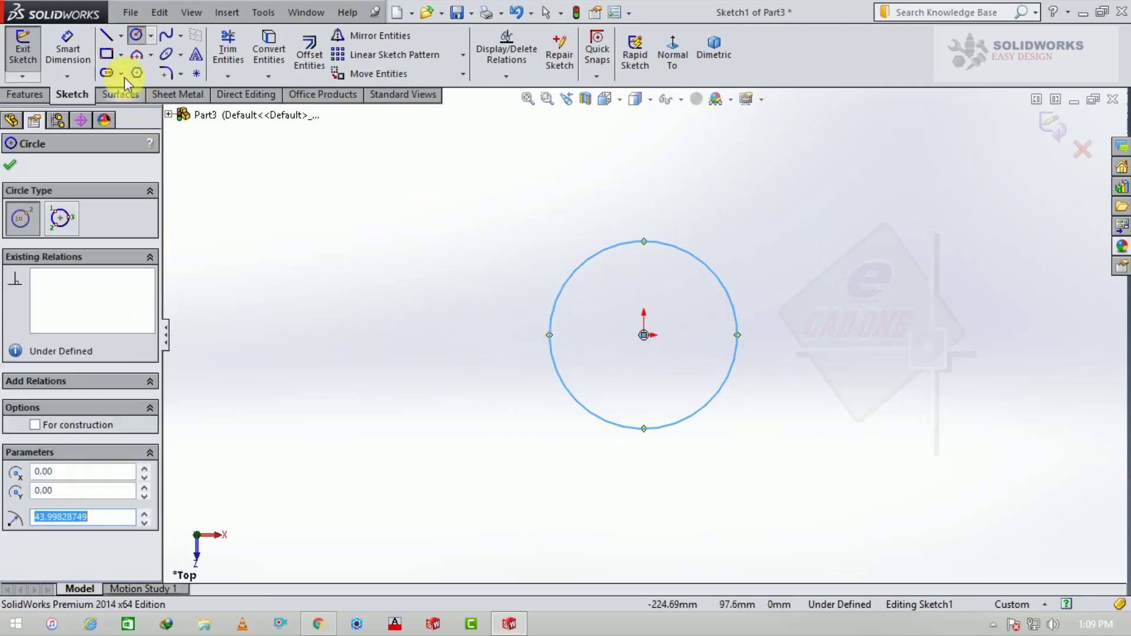
{"action": "left_click", "coordinate": [81, 52]}
{"action": "left_click", "coordinate": [567, 285]}
{"action": "left_click", "coordinate": [491, 361]}
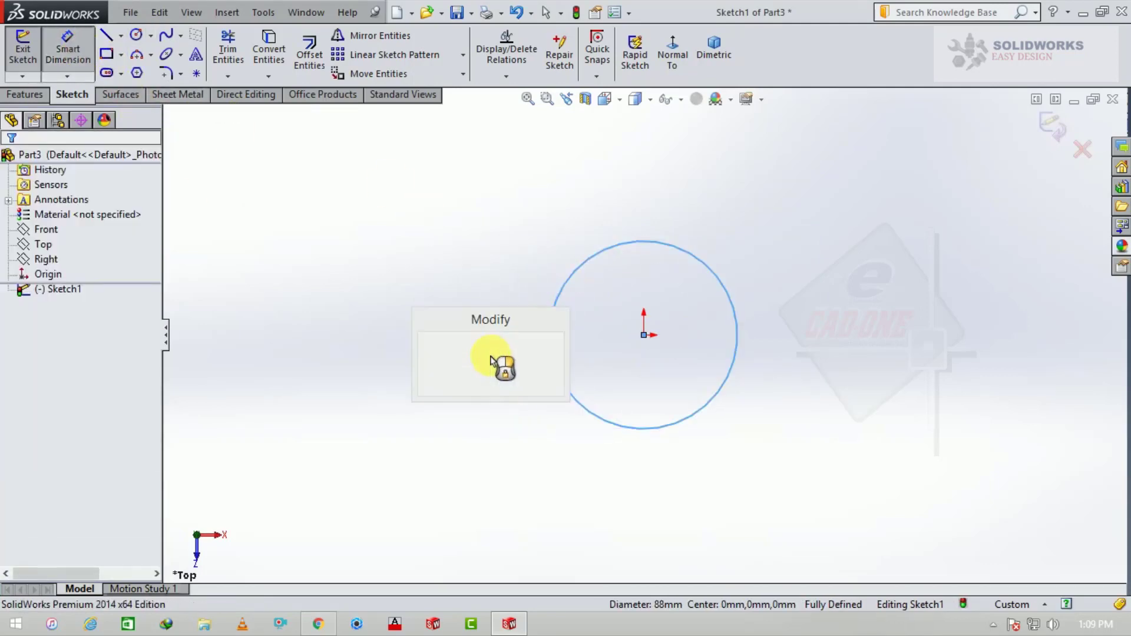
{"action": "type", "text": "60"}
{"action": "key", "text": "Return"}
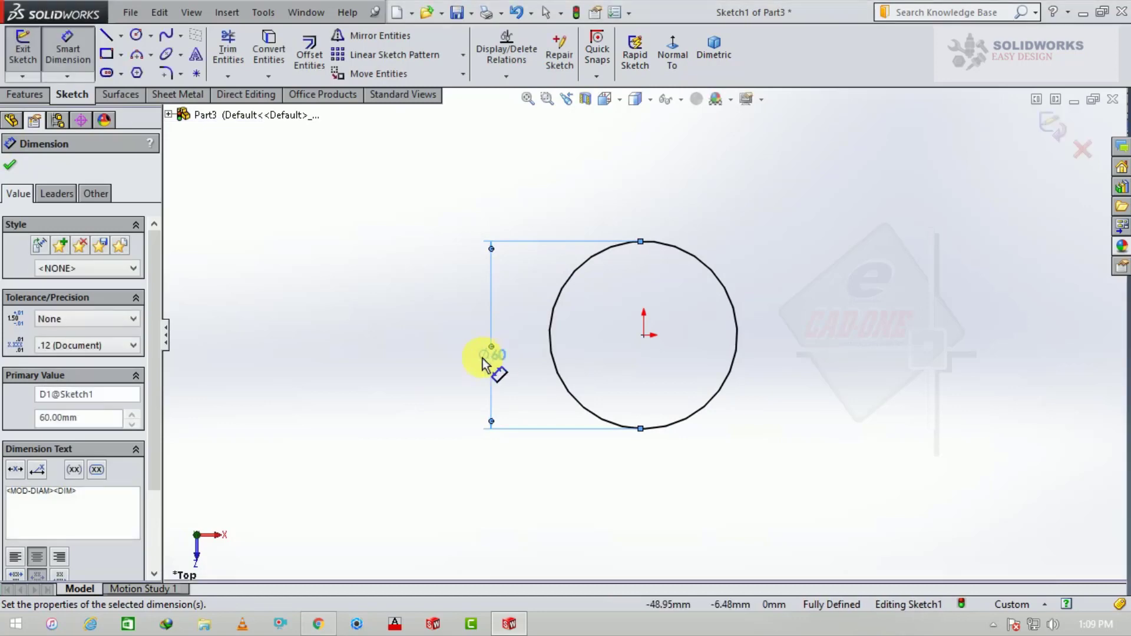
{"action": "left_click", "coordinate": [11, 164]}
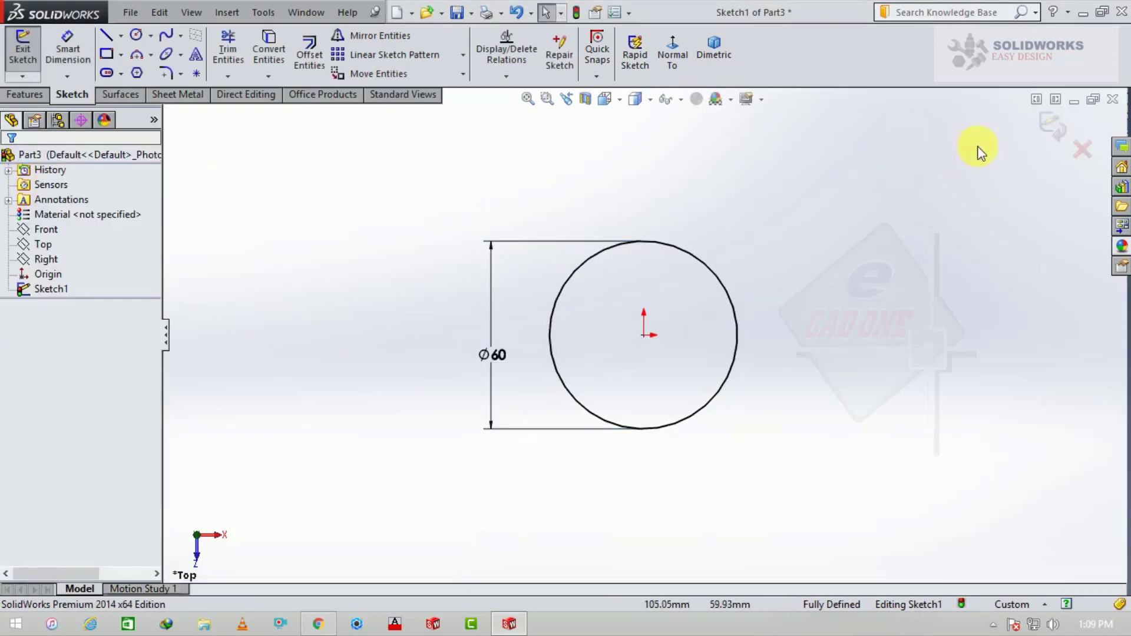
{"action": "left_click", "coordinate": [1045, 127]}
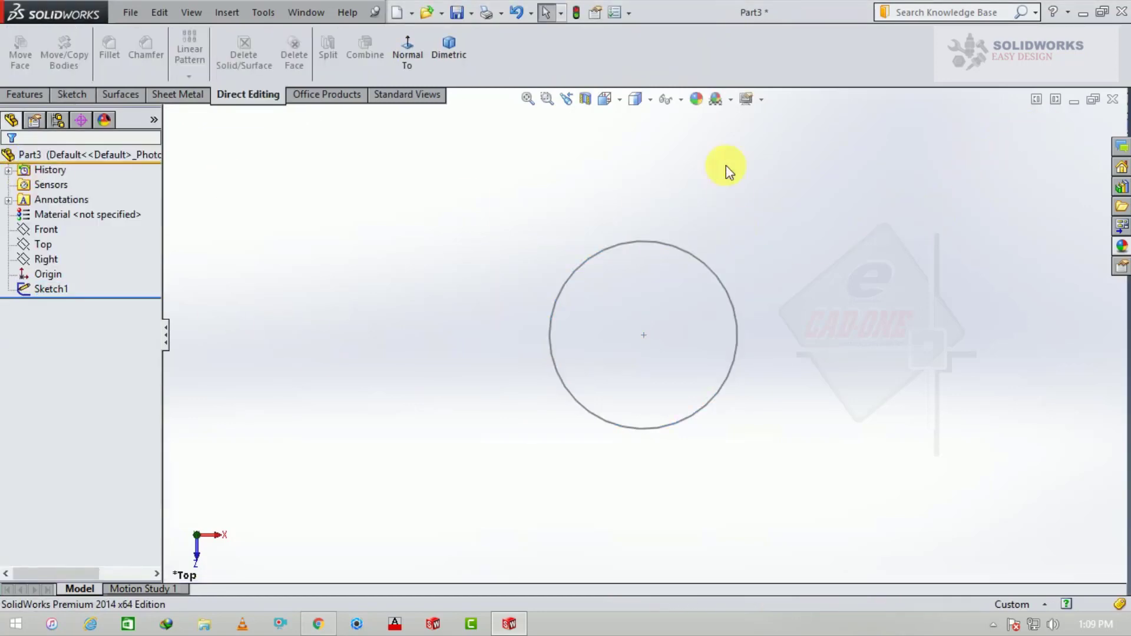
- On the Front plane, draw a vertical line up from the origin and a slanted line up-left from it
{"action": "left_click", "coordinate": [408, 56]}
{"action": "left_click", "coordinate": [448, 47]}
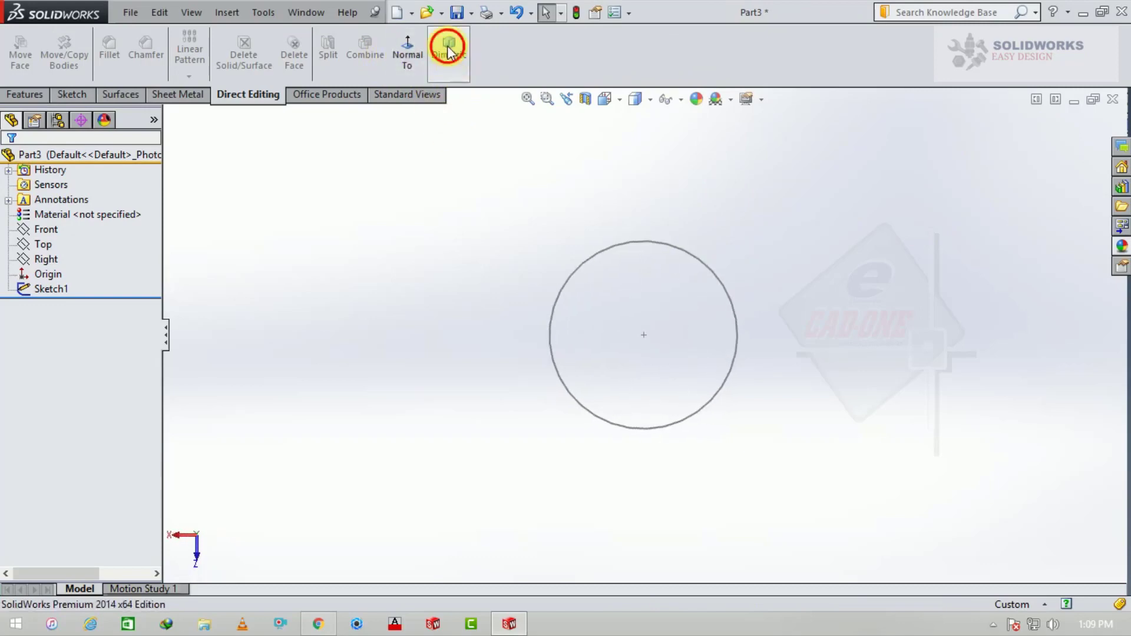
{"action": "left_click", "coordinate": [46, 230]}
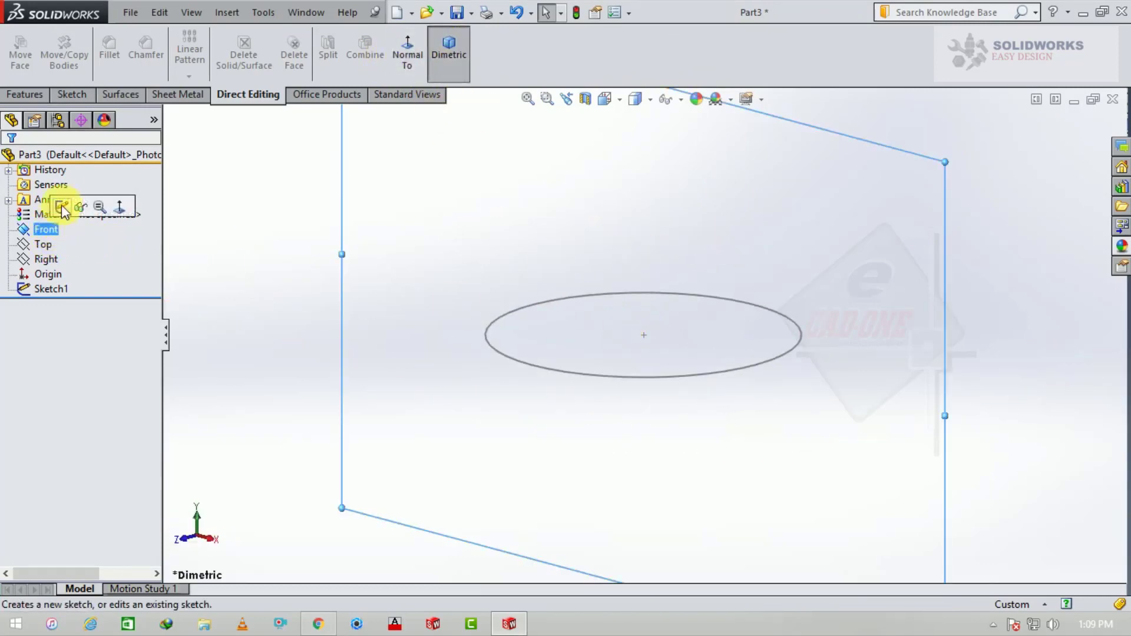
{"action": "left_click", "coordinate": [65, 210]}
{"action": "left_click", "coordinate": [658, 59]}
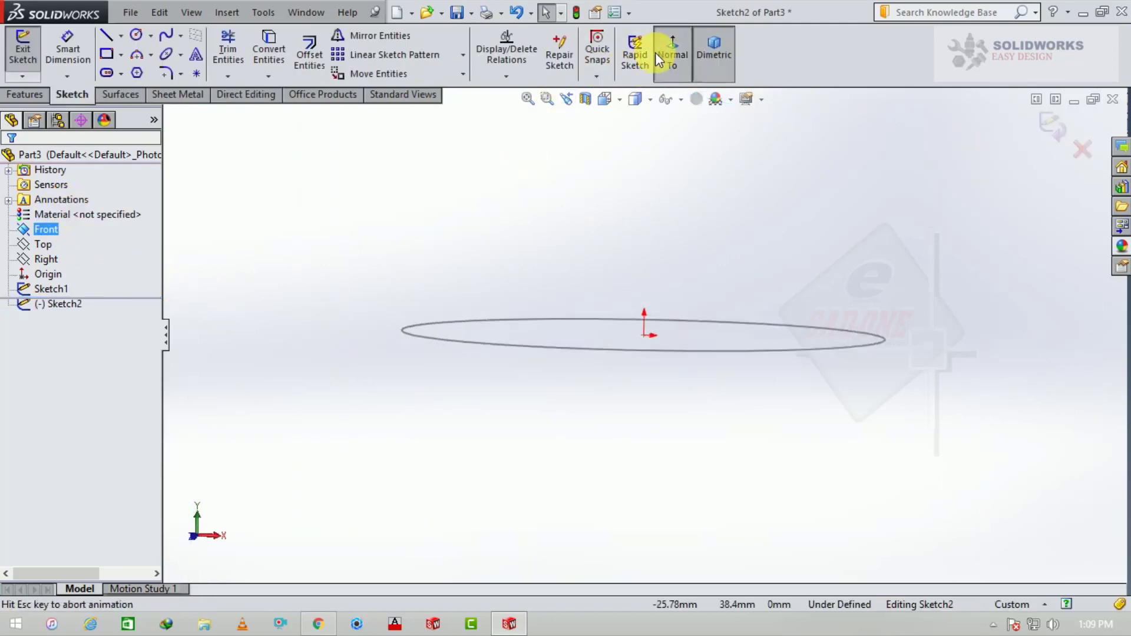
{"action": "left_click", "coordinate": [106, 36]}
{"action": "left_click", "coordinate": [625, 387]}
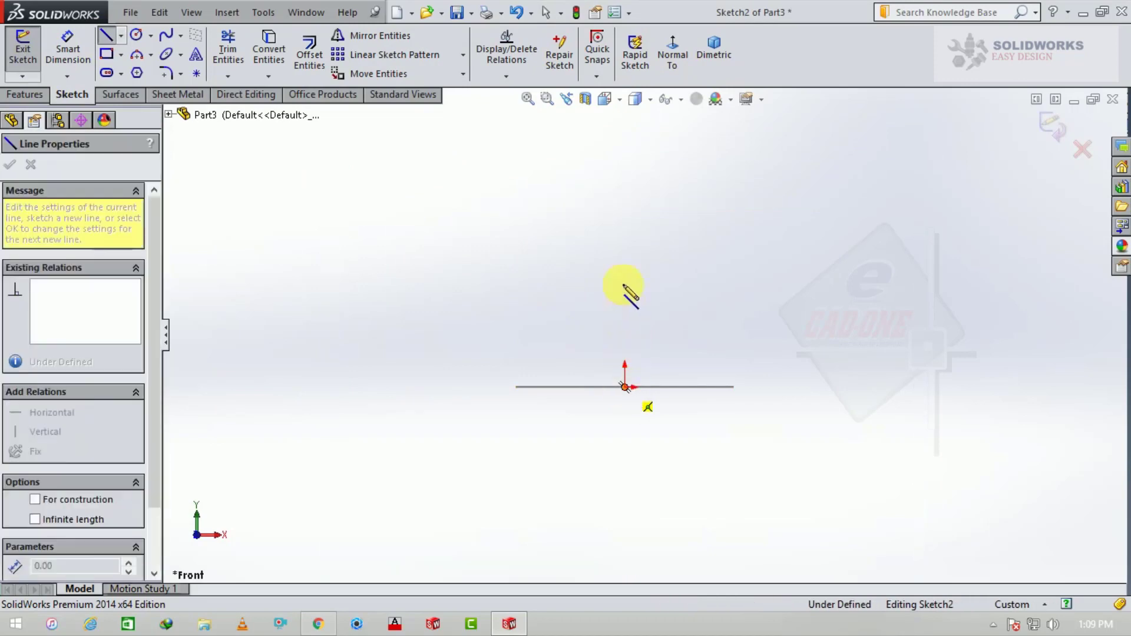
{"action": "left_click", "coordinate": [625, 204]}
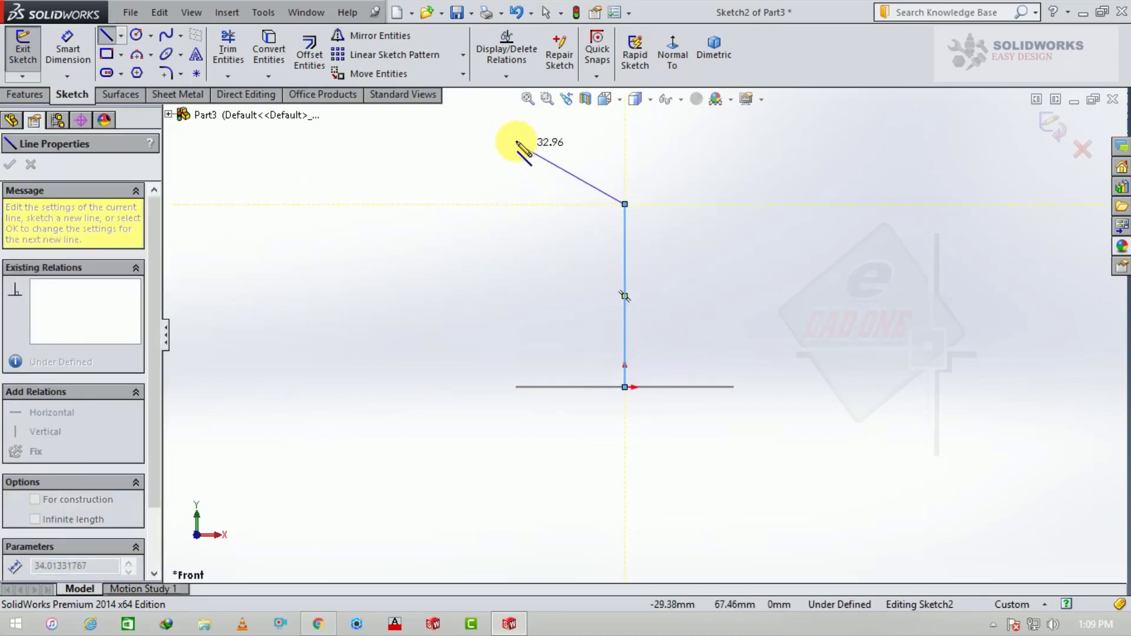
{"action": "left_click", "coordinate": [517, 140]}
{"action": "key", "text": "Escape"}
- Dimension the angle between the slanted and vertical lines to 120°
{"action": "left_click", "coordinate": [68, 56]}
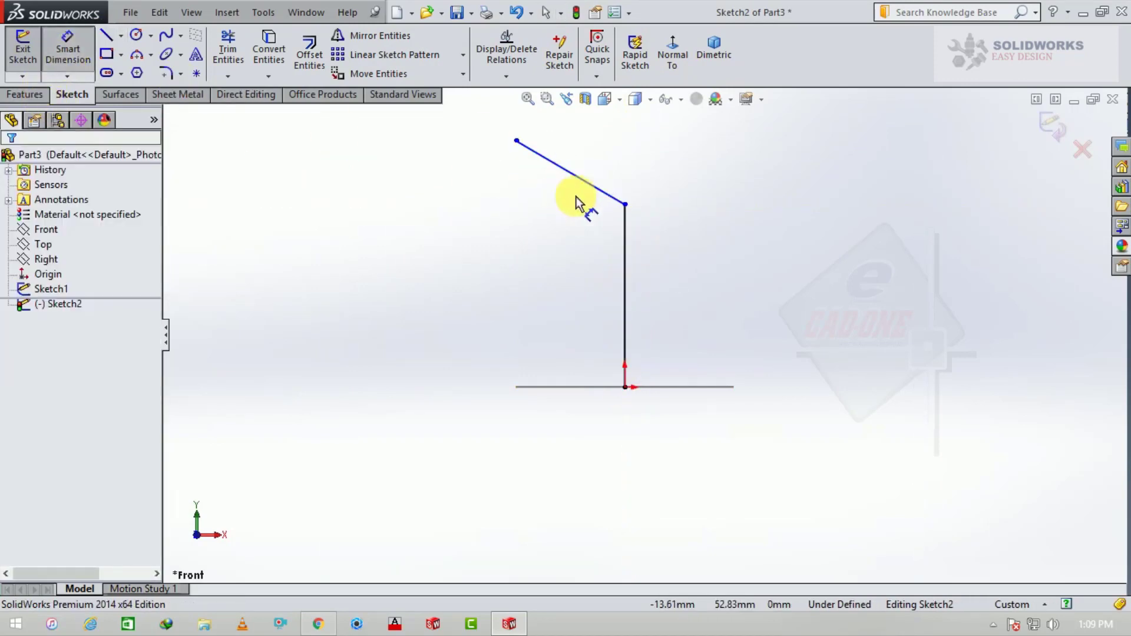
{"action": "left_click", "coordinate": [586, 188]}
{"action": "left_click", "coordinate": [624, 230]}
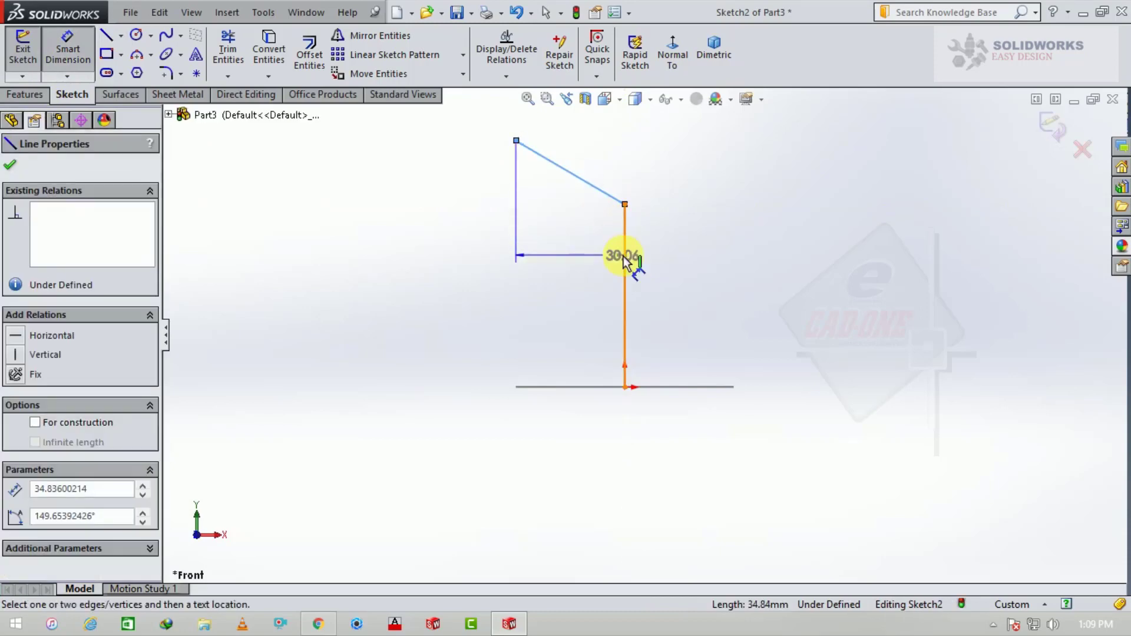
{"action": "left_click", "coordinate": [553, 268]}
{"action": "type", "text": "1"}
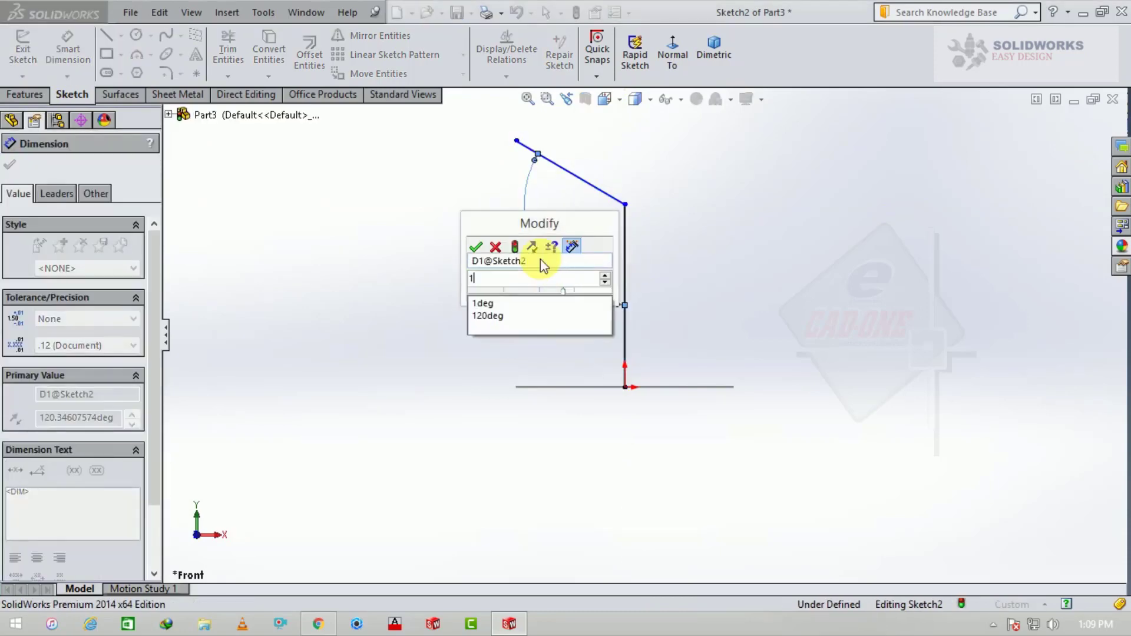
{"action": "type", "text": "20"}
{"action": "key", "text": "Return"}
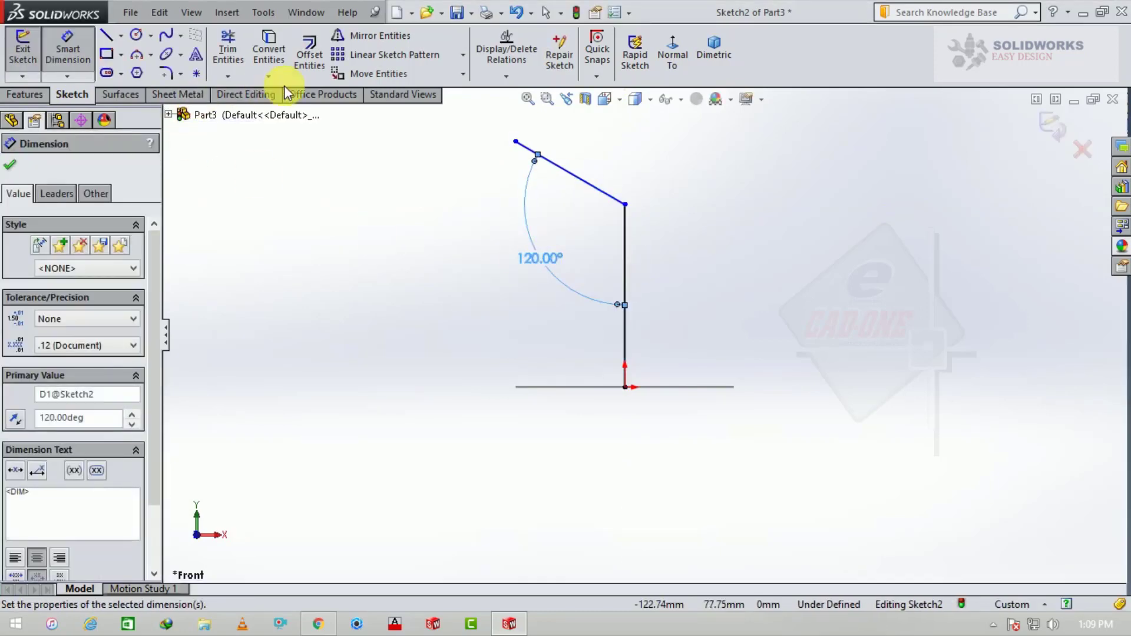
{"action": "key", "text": "Escape"}
- Dimension the vertical line to 80 mm and exit the sketch
{"action": "left_click", "coordinate": [68, 50]}
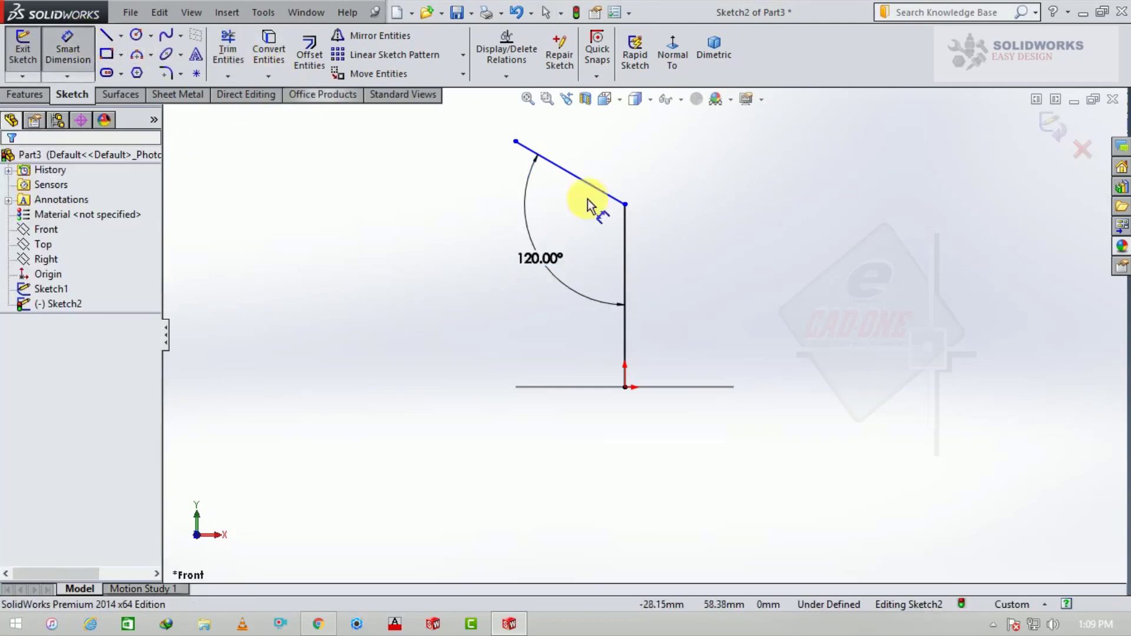
{"action": "left_click", "coordinate": [626, 261]}
{"action": "left_click", "coordinate": [792, 305]}
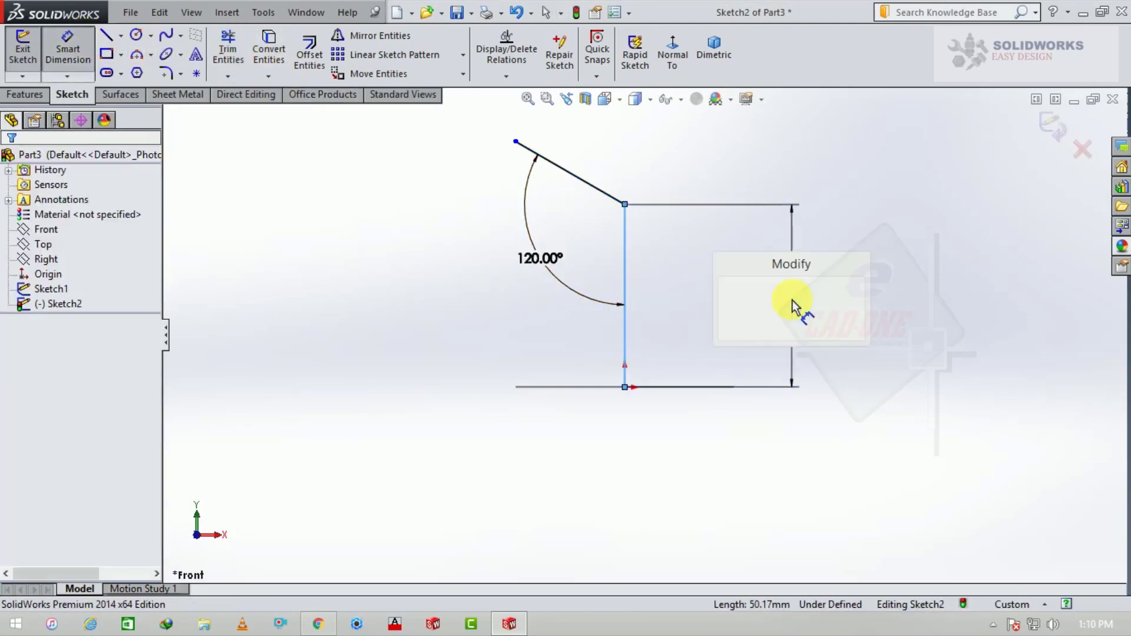
{"action": "type", "text": "80"}
{"action": "key", "text": "Return"}
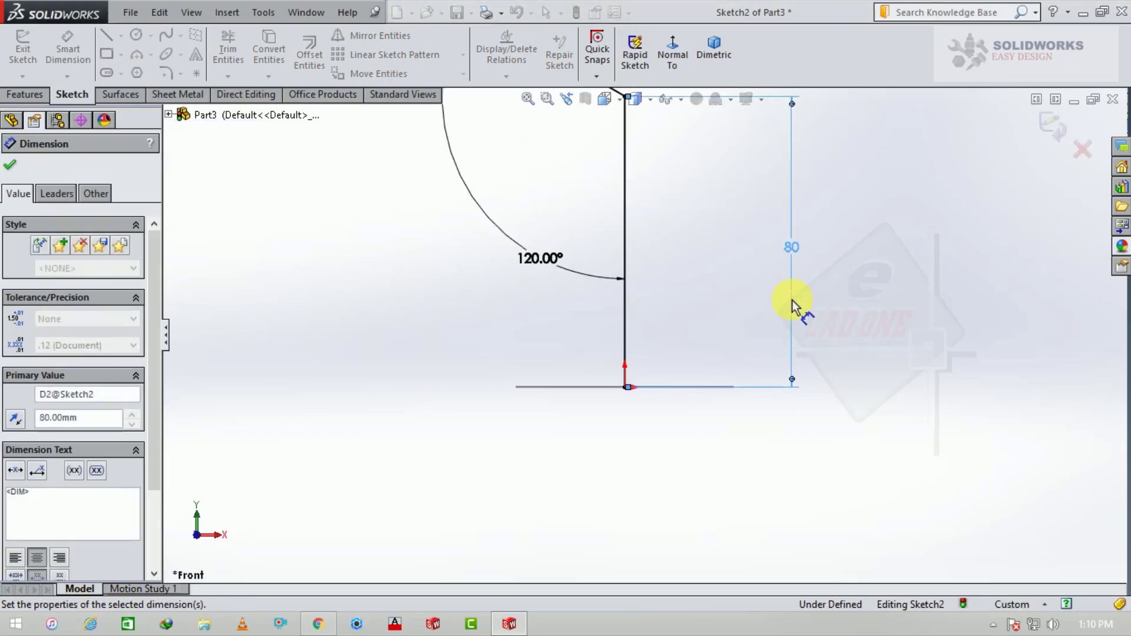
{"action": "middle_click_drag", "start_coordinate": [667, 284], "coordinate": [420, 194]}
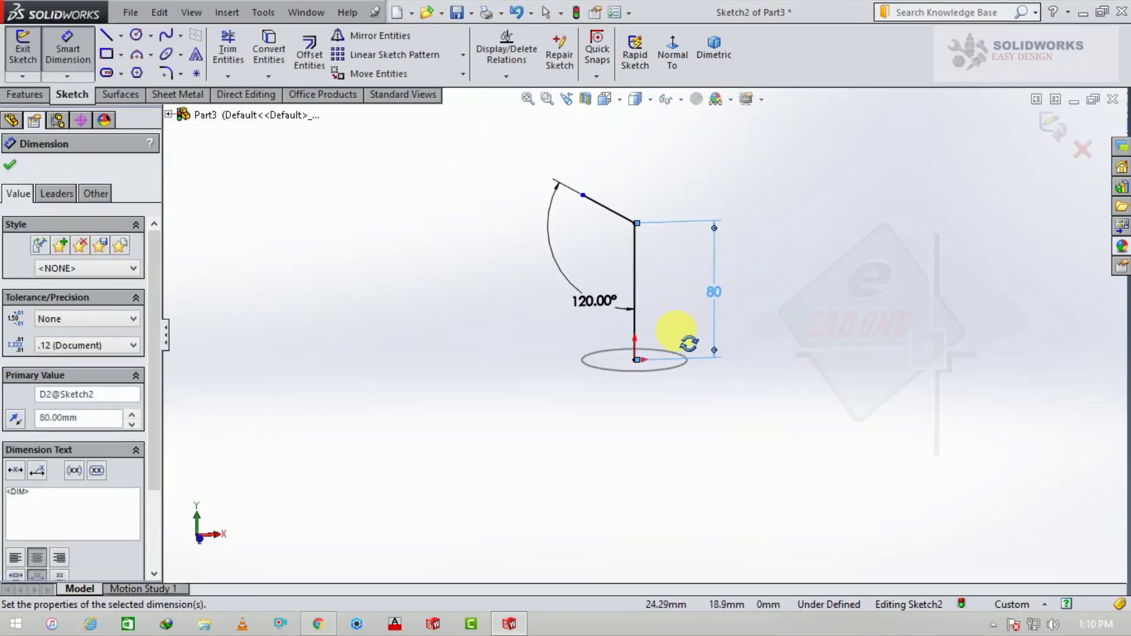
{"action": "left_click", "coordinate": [10, 165]}
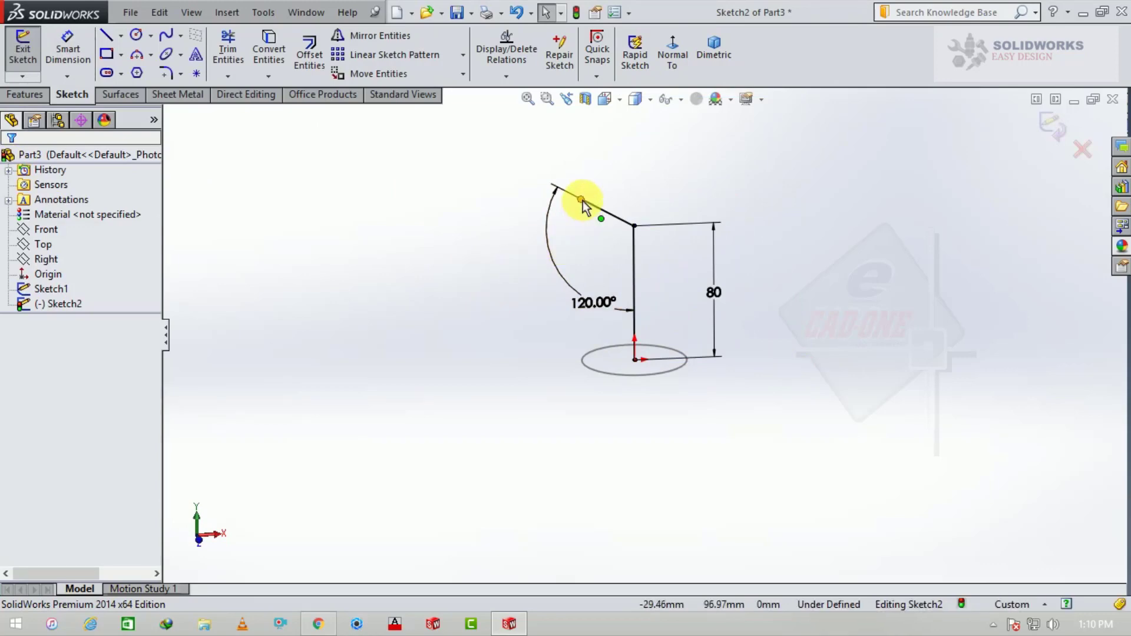
{"action": "left_click", "coordinate": [1053, 125]}
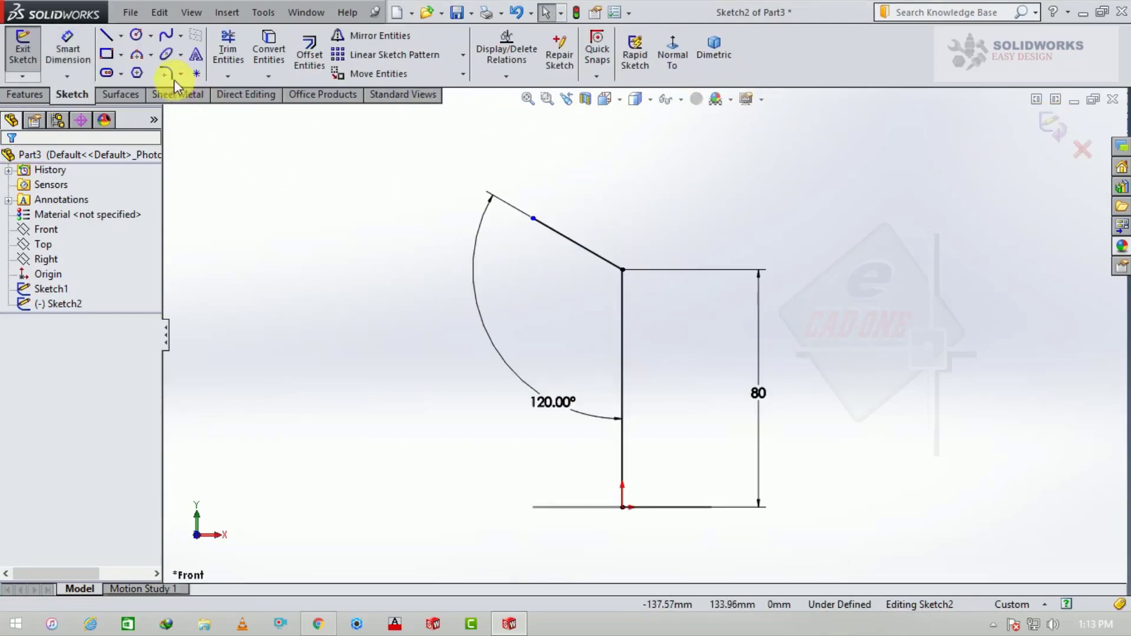
{"action": "left_click", "coordinate": [168, 73]}
- Round the corner between the vertical and 120° lines with a 60 mm radius sketch fillet
{"action": "left_click", "coordinate": [603, 256]}
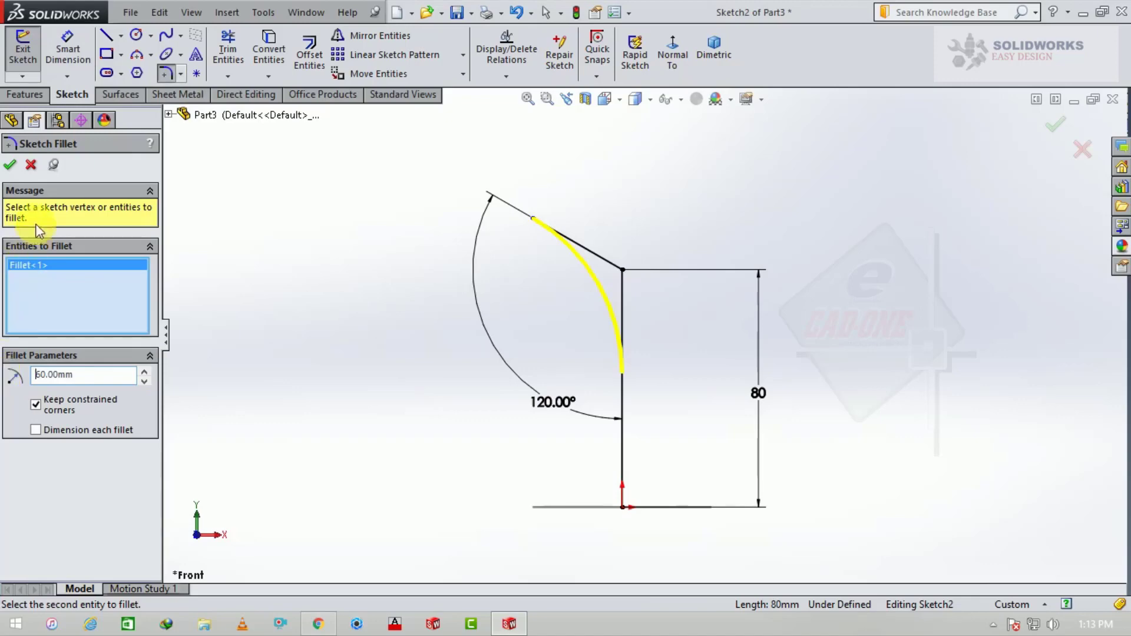
{"action": "left_click", "coordinate": [9, 168]}
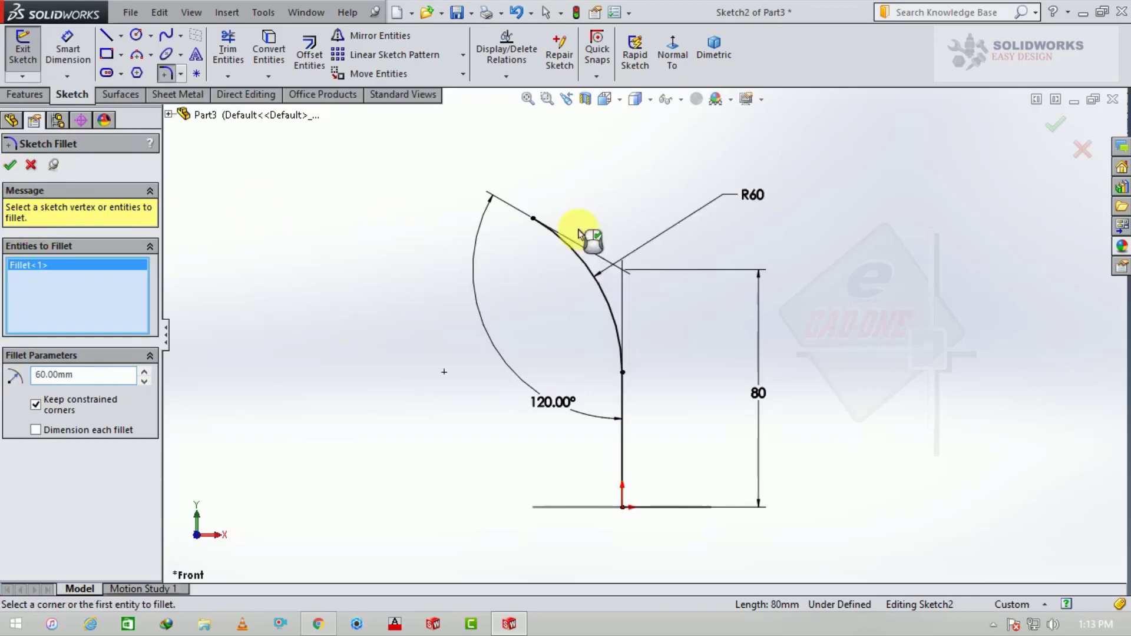
{"action": "left_click", "coordinate": [1052, 123]}
{"action": "middle_click_drag", "start_coordinate": [717, 255], "coordinate": [624, 318]}
{"action": "scroll", "coordinate": [554, 269], "scroll_direction": "down", "scroll_amount": 3}
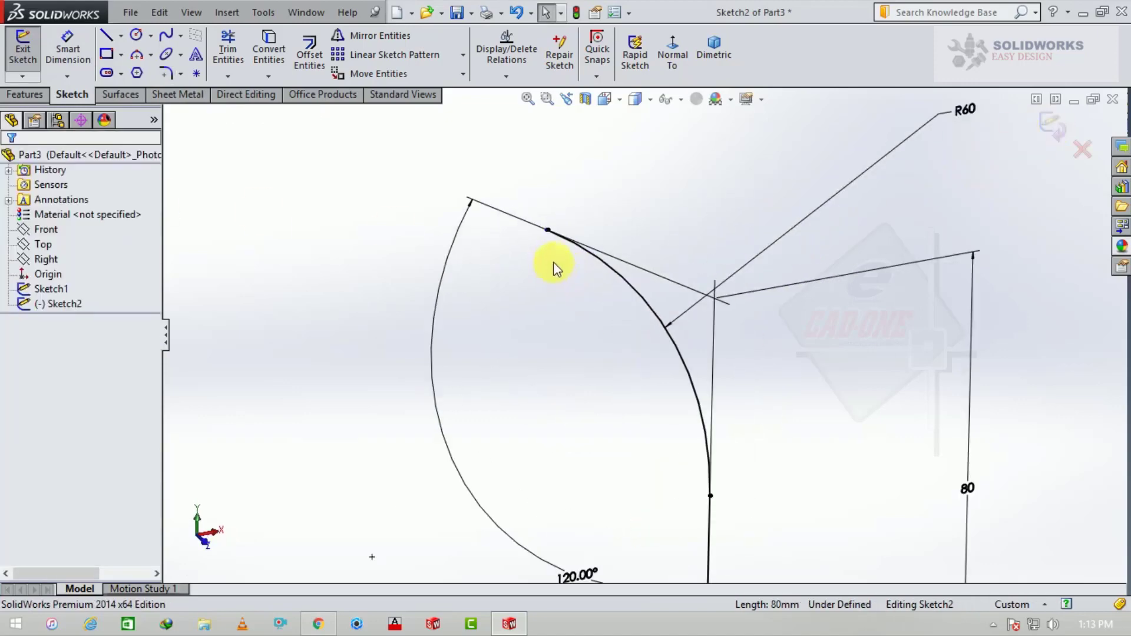
{"action": "left_click", "coordinate": [548, 231]}
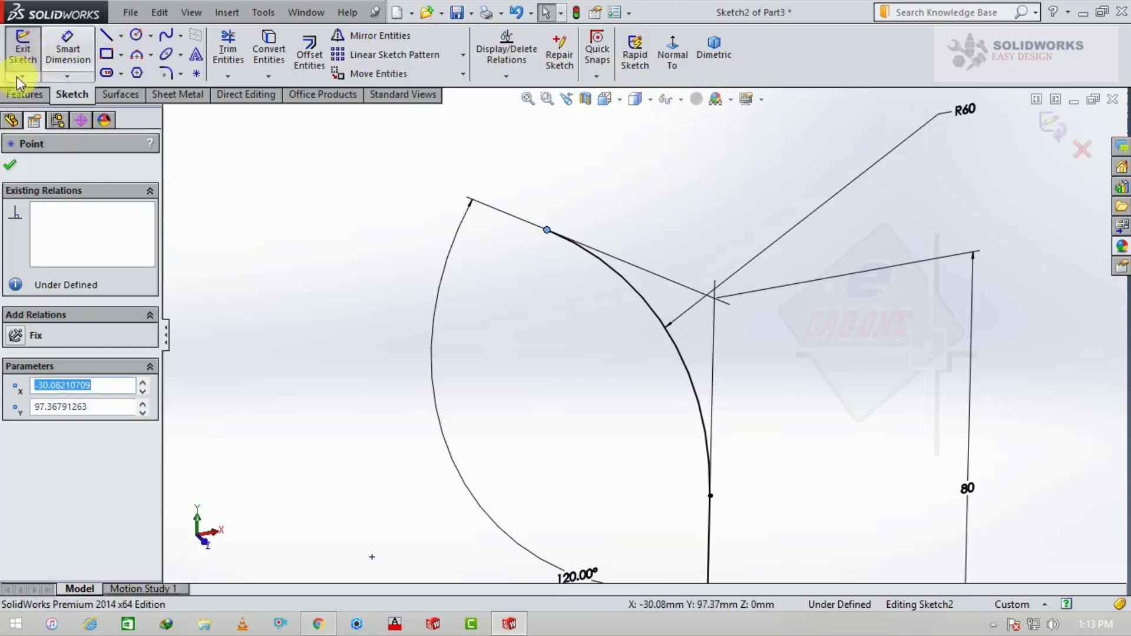
{"action": "left_click", "coordinate": [18, 96]}
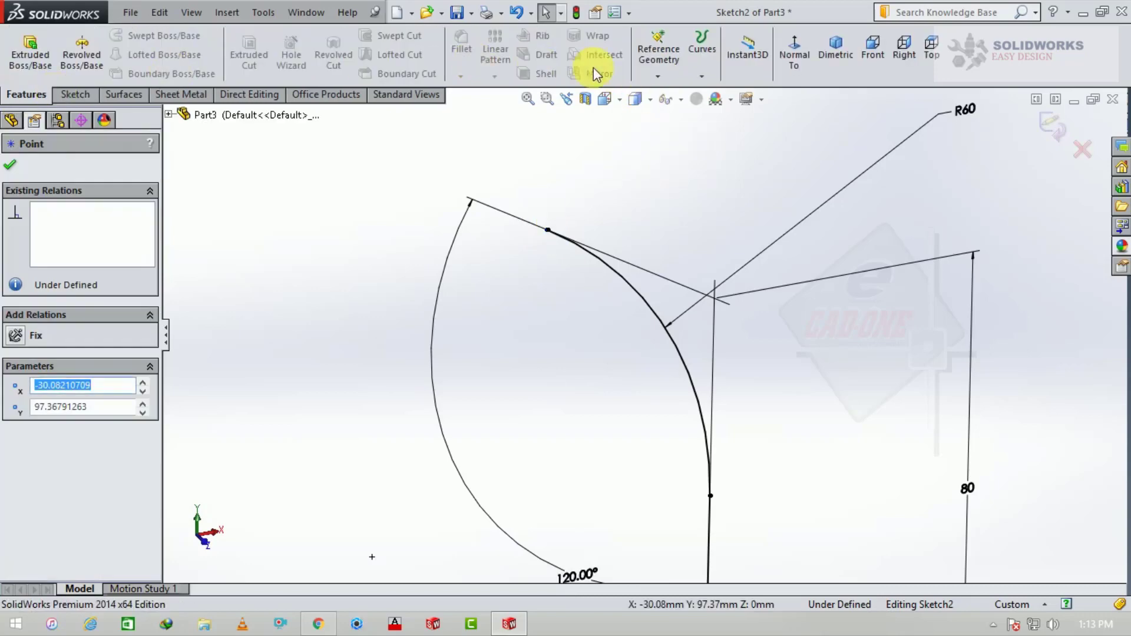
- Create Plane2 through the arc's upper endpoint, perpendicular to the R60 arc
{"action": "left_click", "coordinate": [1059, 133]}
{"action": "left_click", "coordinate": [657, 76]}
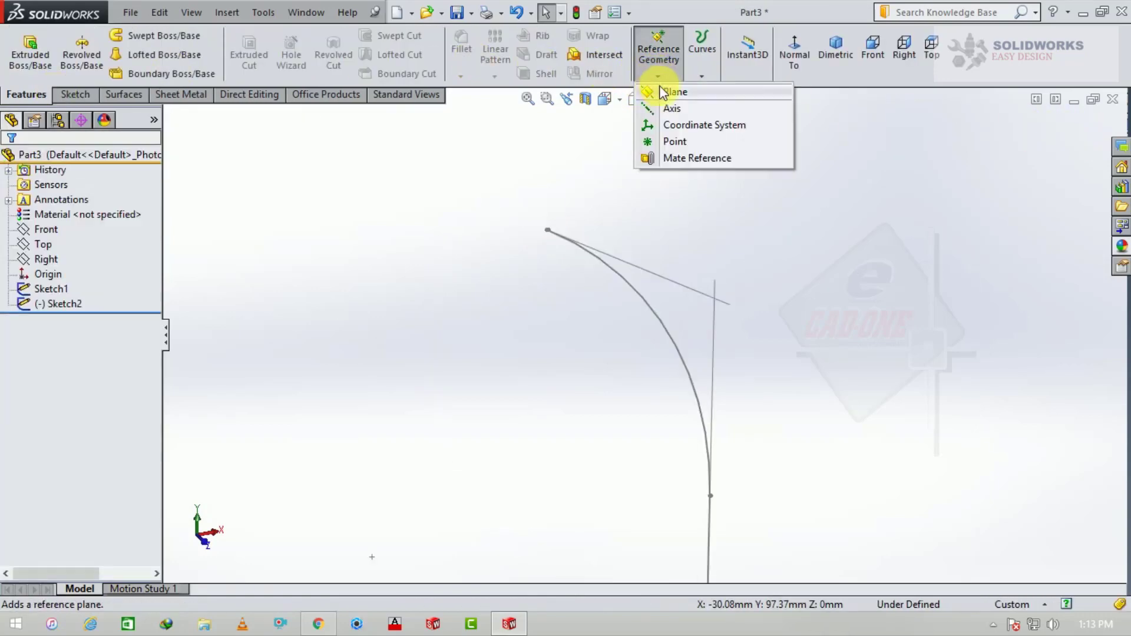
{"action": "left_click", "coordinate": [547, 231]}
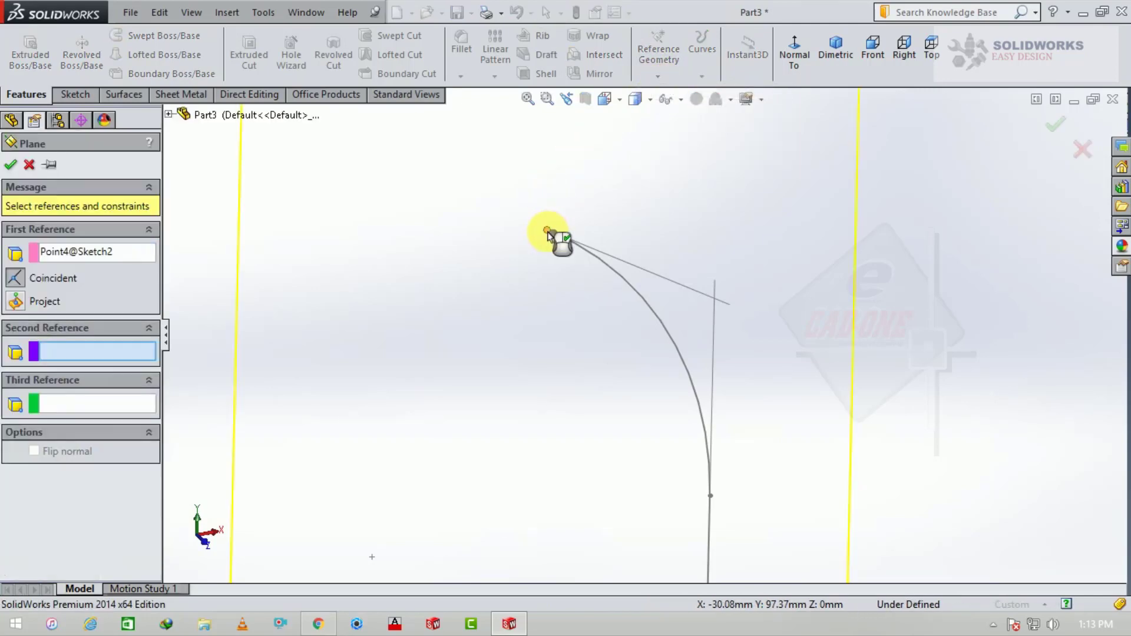
{"action": "left_click", "coordinate": [574, 243]}
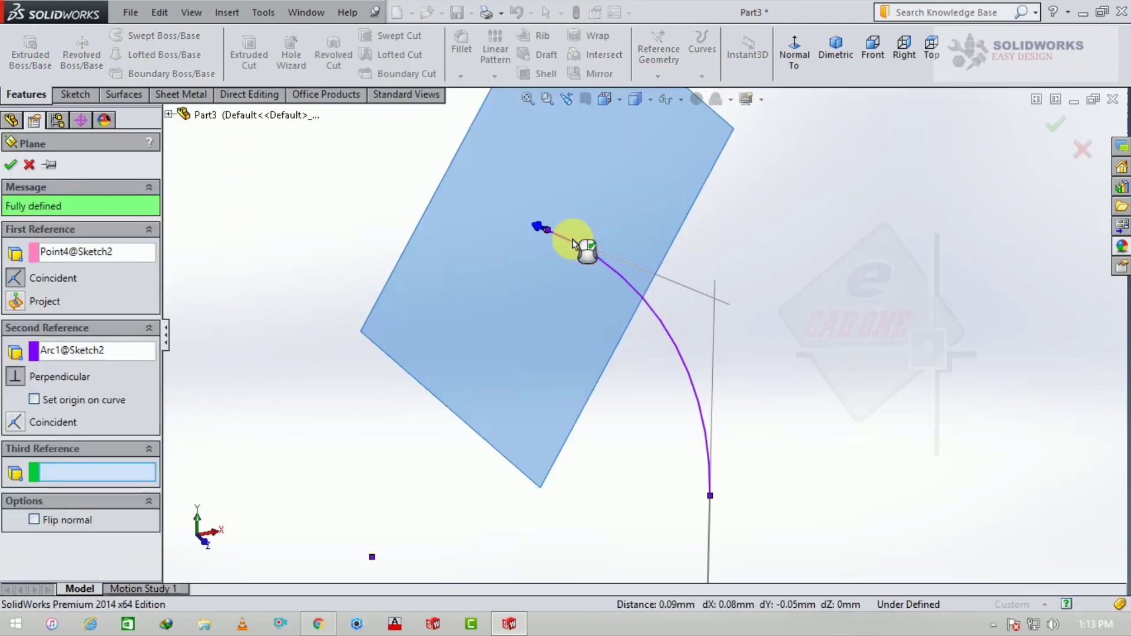
{"action": "left_click", "coordinate": [10, 166]}
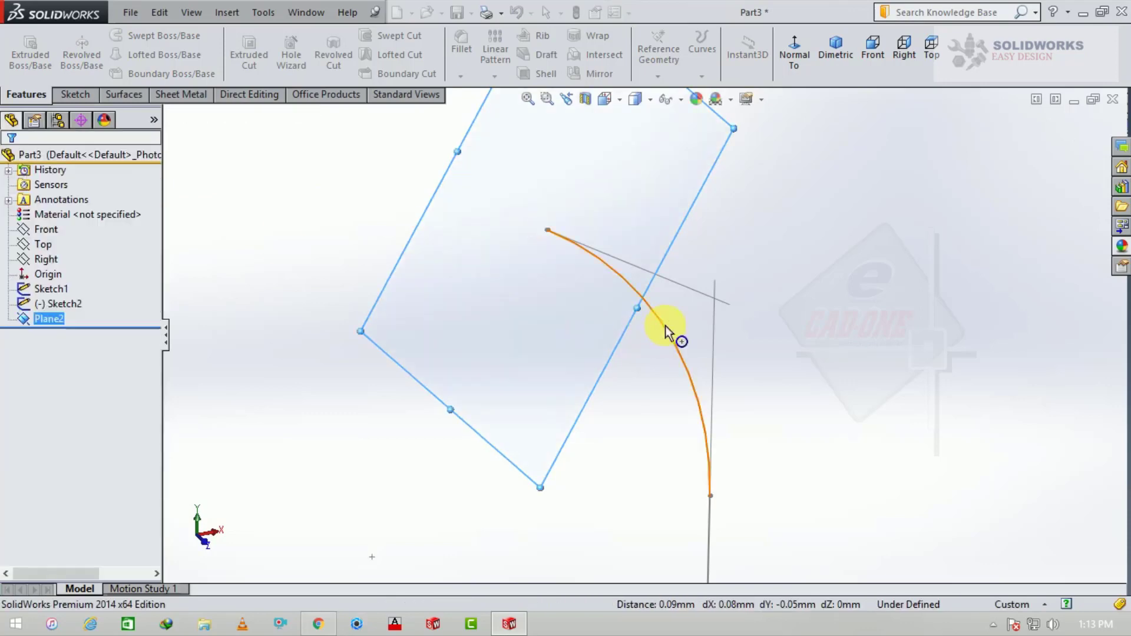
{"action": "mouse_move", "coordinate": [670, 329]}
{"action": "middle_mouse_down"}
{"action": "mouse_move", "coordinate": [561, 232]}
{"action": "mouse_move", "coordinate": [607, 233]}
{"action": "mouse_move", "coordinate": [705, 263]}
{"action": "mouse_move", "coordinate": [711, 227]}
{"action": "middle_mouse_up"}
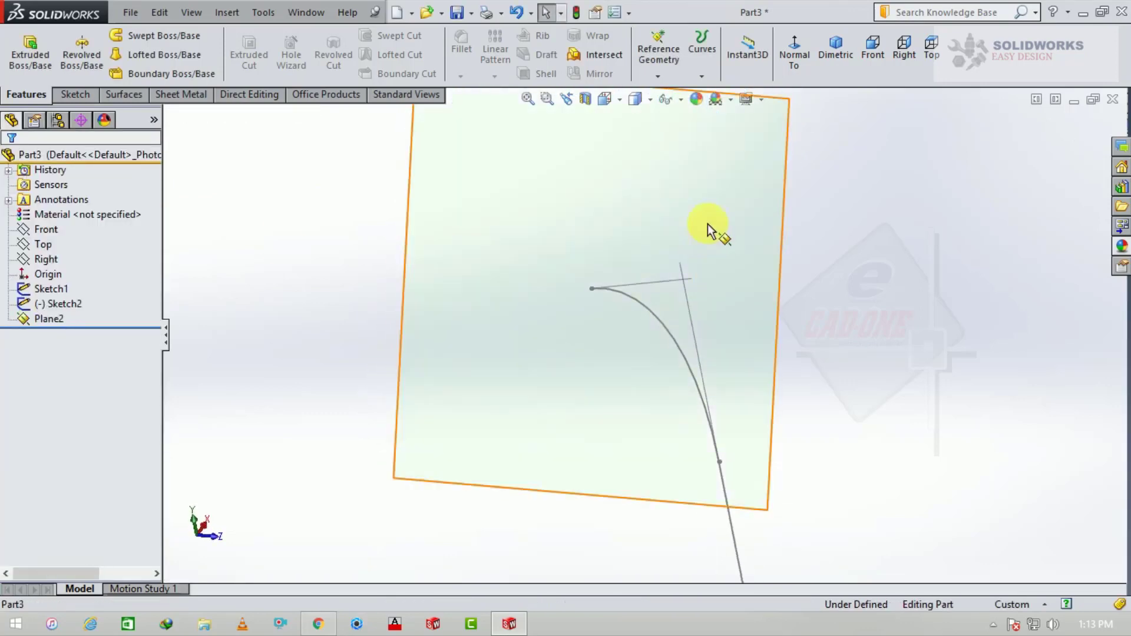
- On Plane2, draw a circle centred on the path end and dimension it to 120 mm diameter
{"action": "left_click", "coordinate": [710, 227]}
{"action": "left_click", "coordinate": [775, 165]}
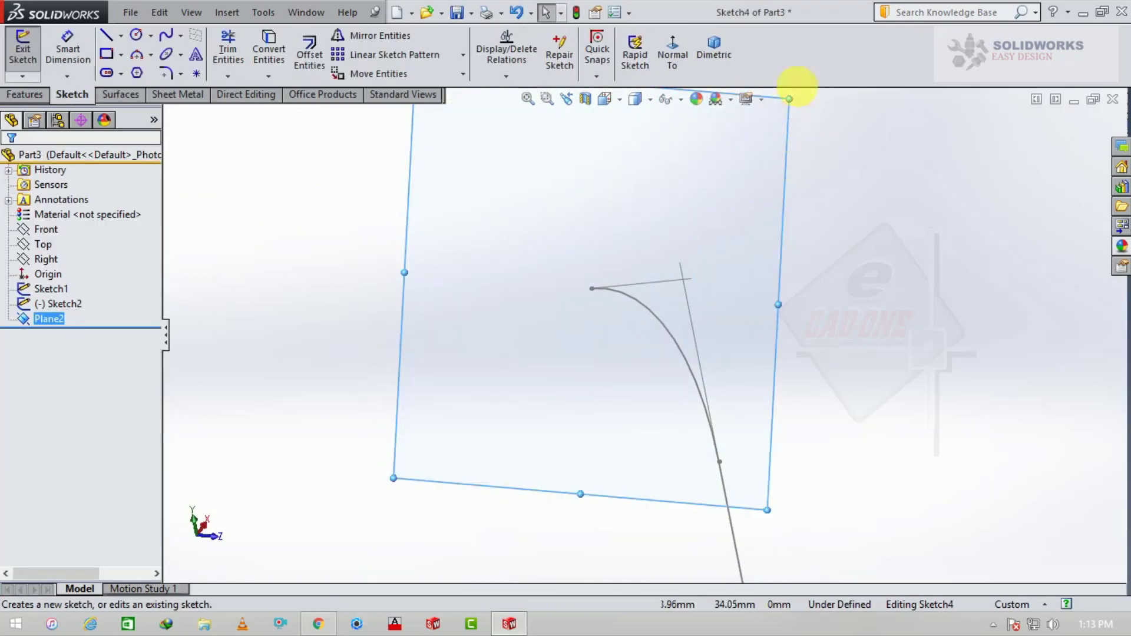
{"action": "left_click", "coordinate": [685, 52]}
{"action": "left_click", "coordinate": [136, 35]}
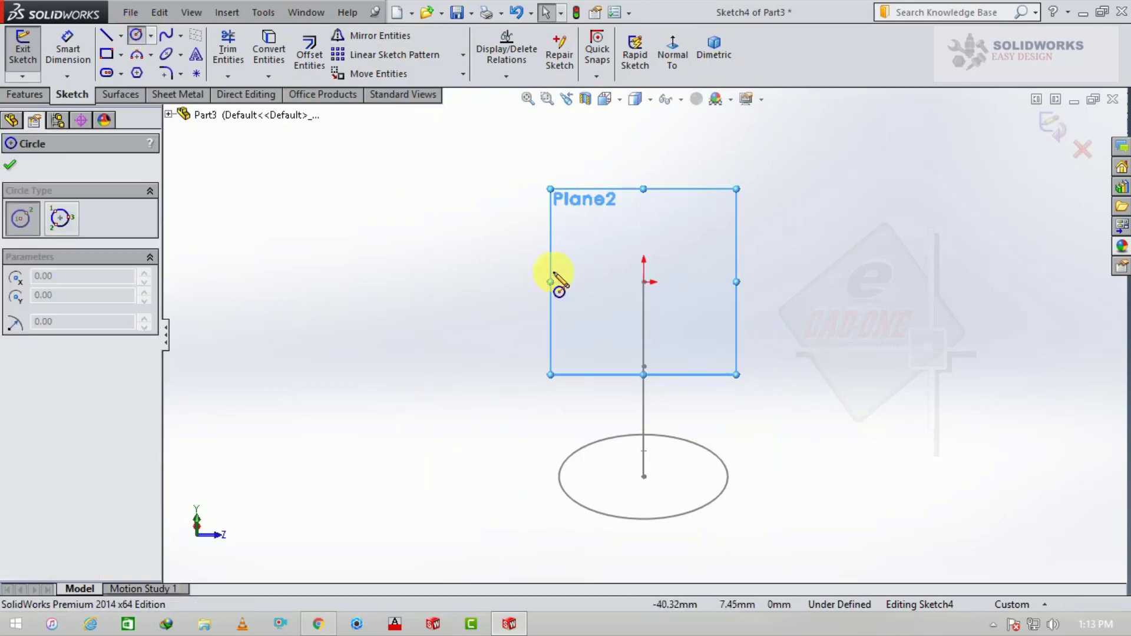
{"action": "left_click", "coordinate": [644, 281]}
{"action": "left_click", "coordinate": [696, 294]}
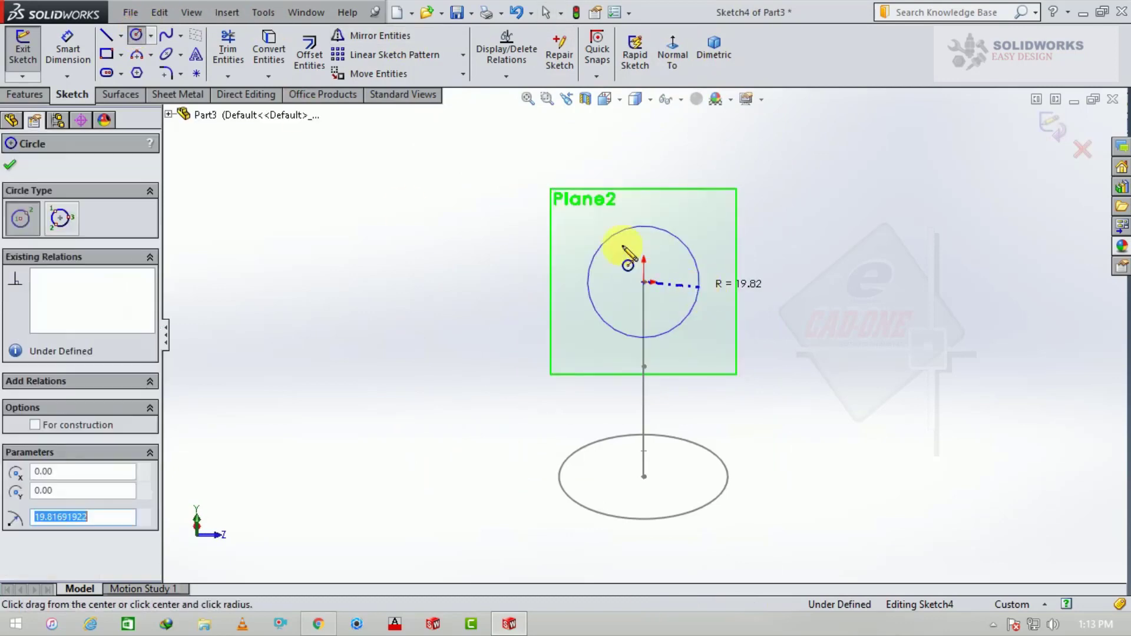
{"action": "key", "text": "Escape"}
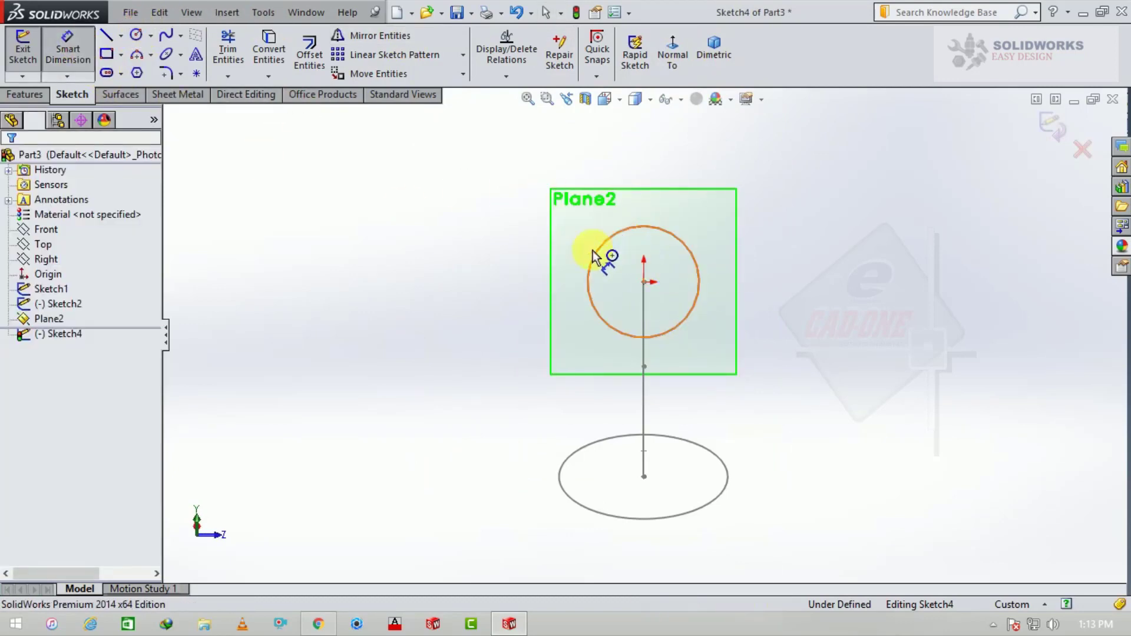
{"action": "left_click", "coordinate": [618, 233]}
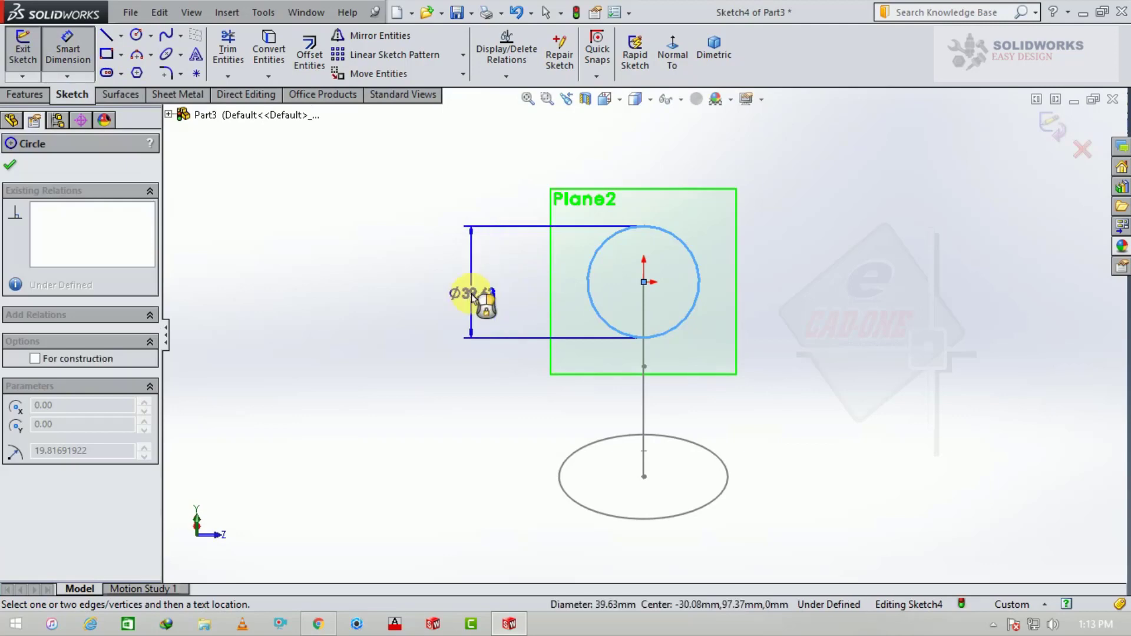
{"action": "left_click", "coordinate": [471, 294]}
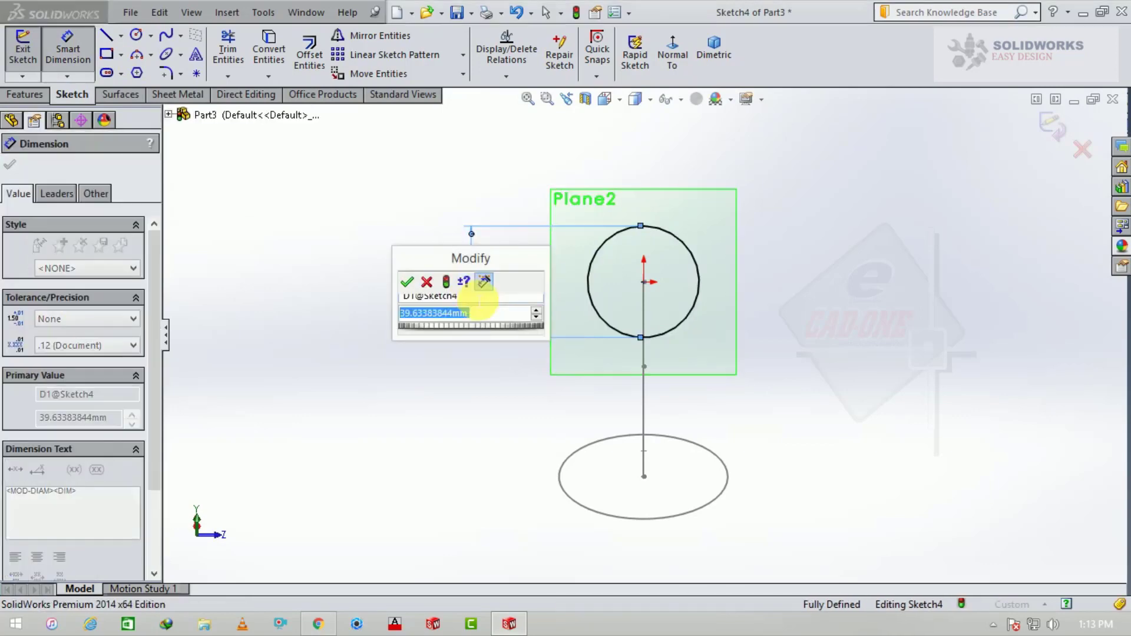
{"action": "type", "text": "120"}
{"action": "key", "text": "Return"}
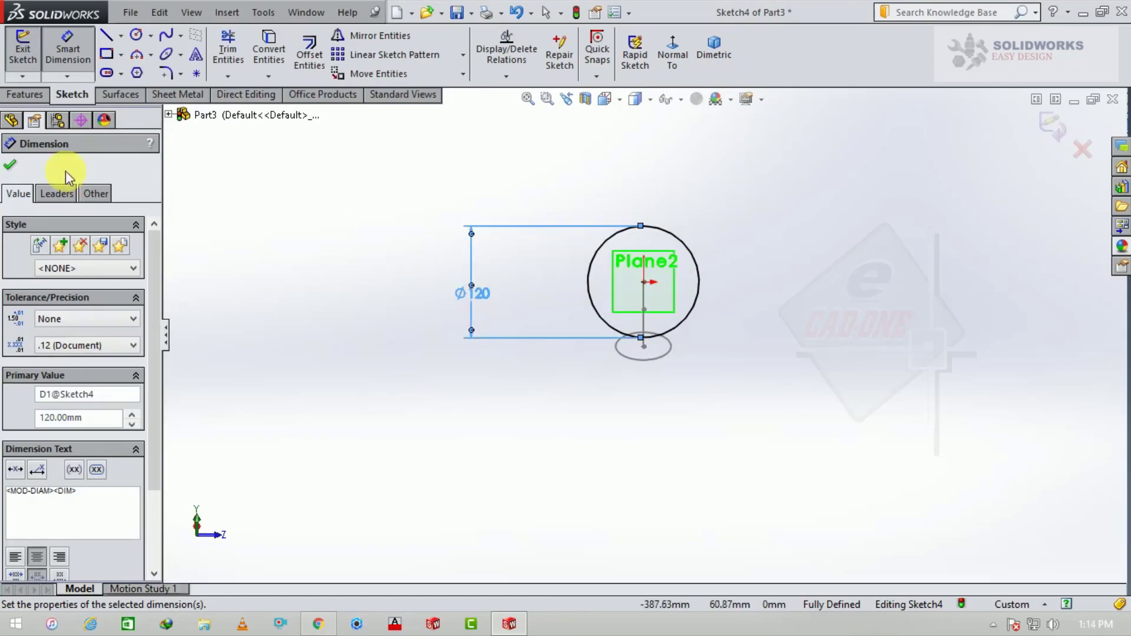
{"action": "left_click", "coordinate": [10, 169]}
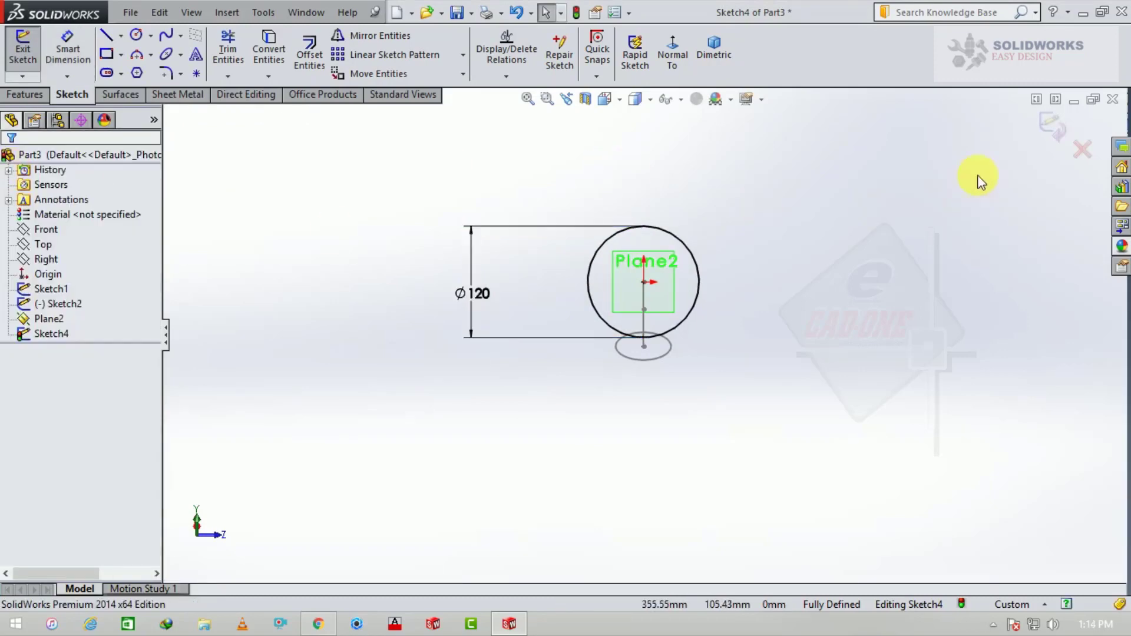
- Exit the sketch and start a loft from the 120 mm circle to the 60 mm base circle
{"action": "left_click", "coordinate": [1054, 125]}
{"action": "mouse_move", "coordinate": [826, 315]}
{"action": "middle_mouse_down"}
{"action": "mouse_move", "coordinate": [731, 265]}
{"action": "mouse_move", "coordinate": [715, 298]}
{"action": "middle_mouse_up"}
{"action": "scroll", "coordinate": [682, 303], "scroll_direction": "down", "scroll_amount": 2}
{"action": "scroll", "coordinate": [682, 303], "scroll_direction": "down", "scroll_amount": 2}
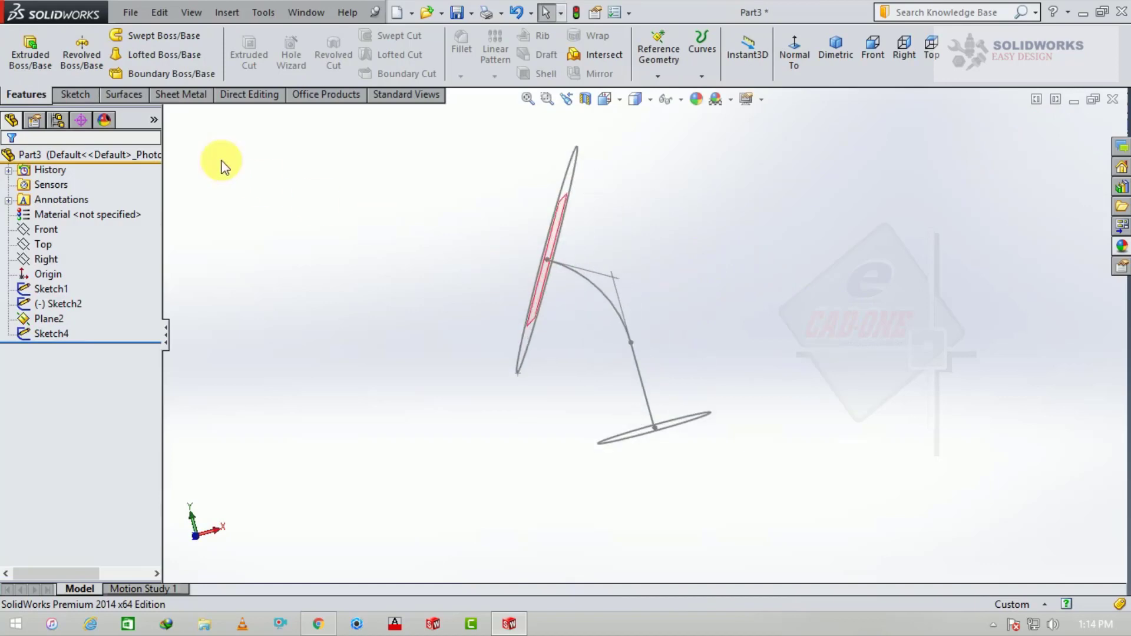
{"action": "left_click", "coordinate": [156, 56]}
{"action": "left_click", "coordinate": [568, 178]}
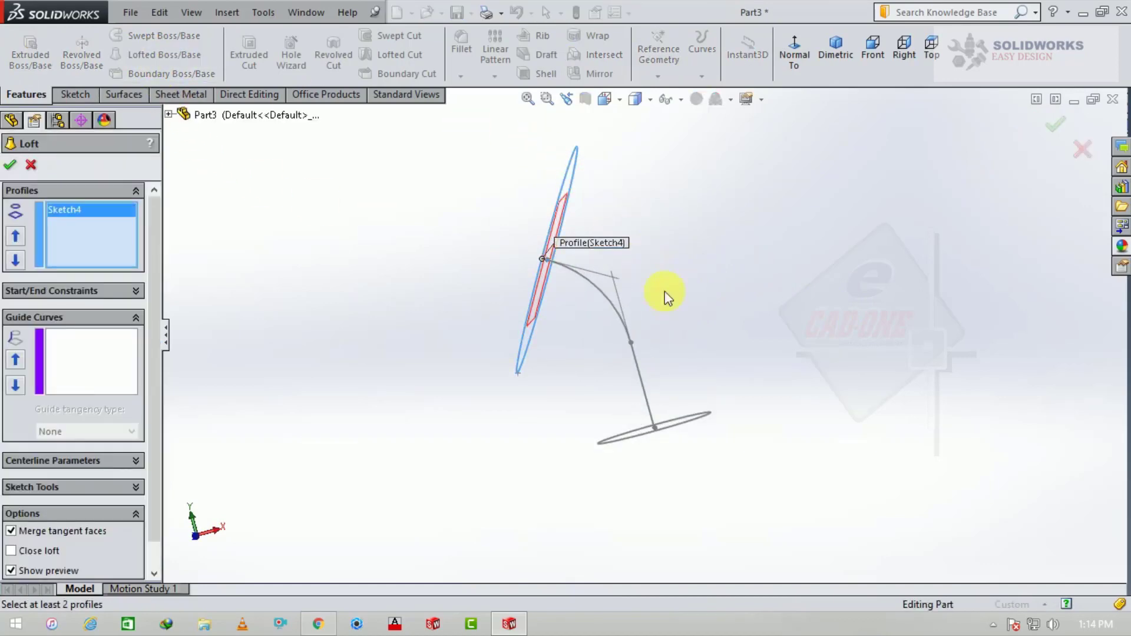
{"action": "left_click", "coordinate": [706, 422]}
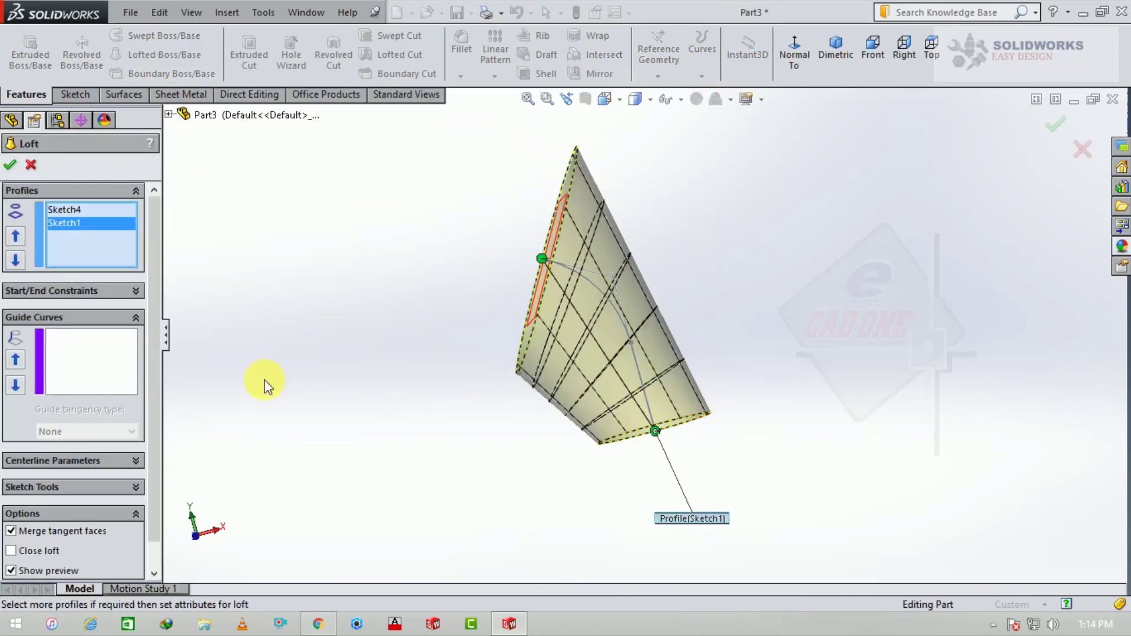
- Set loft start and end constraints to Normal To Profile, start length 1 and end length 2
{"action": "left_click", "coordinate": [100, 296]}
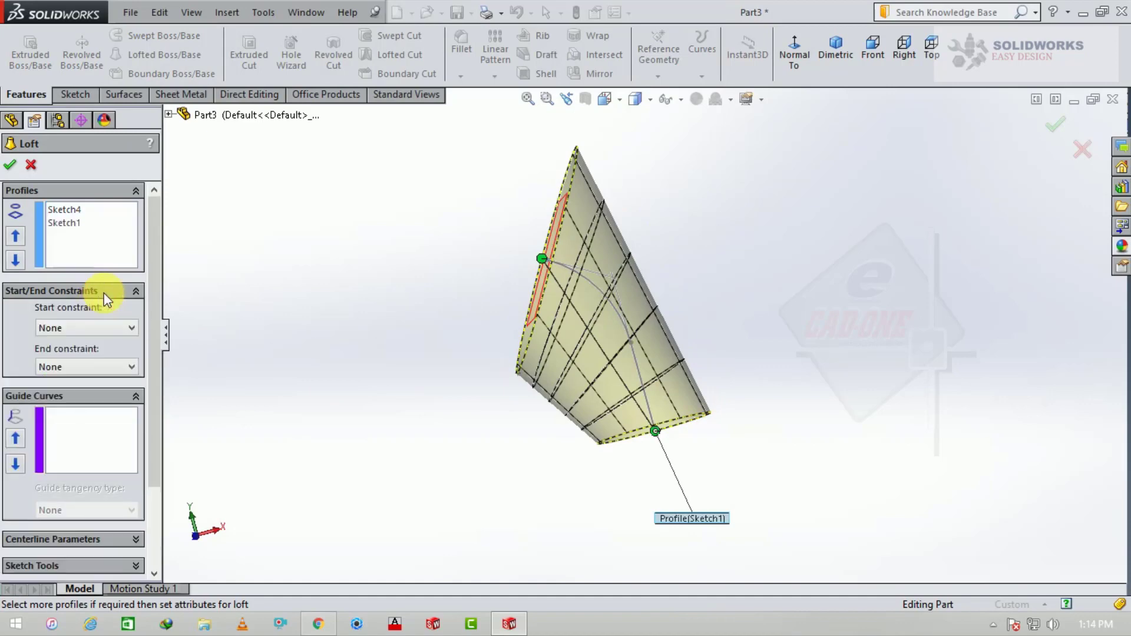
{"action": "left_click", "coordinate": [111, 328]}
{"action": "left_click", "coordinate": [108, 360]}
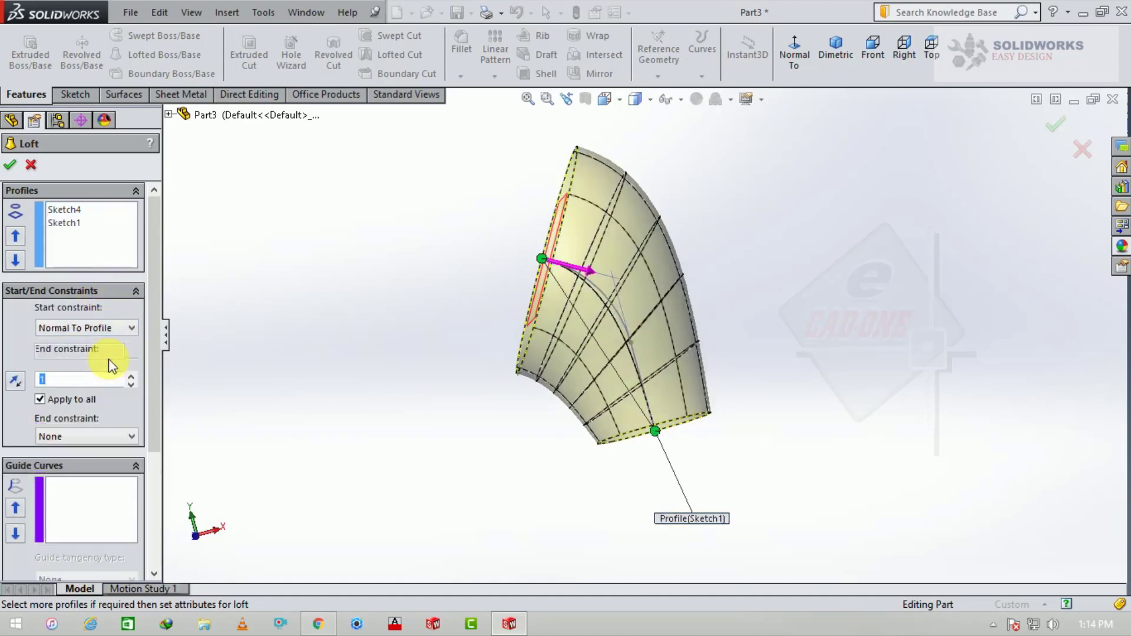
{"action": "left_click", "coordinate": [118, 439]}
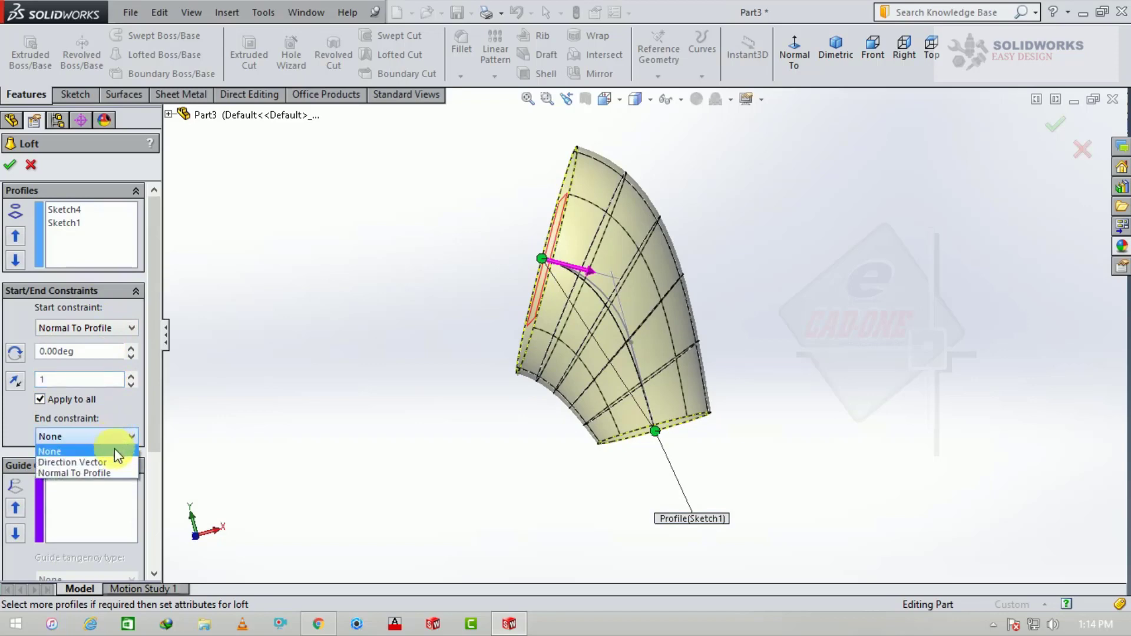
{"action": "left_click", "coordinate": [119, 469]}
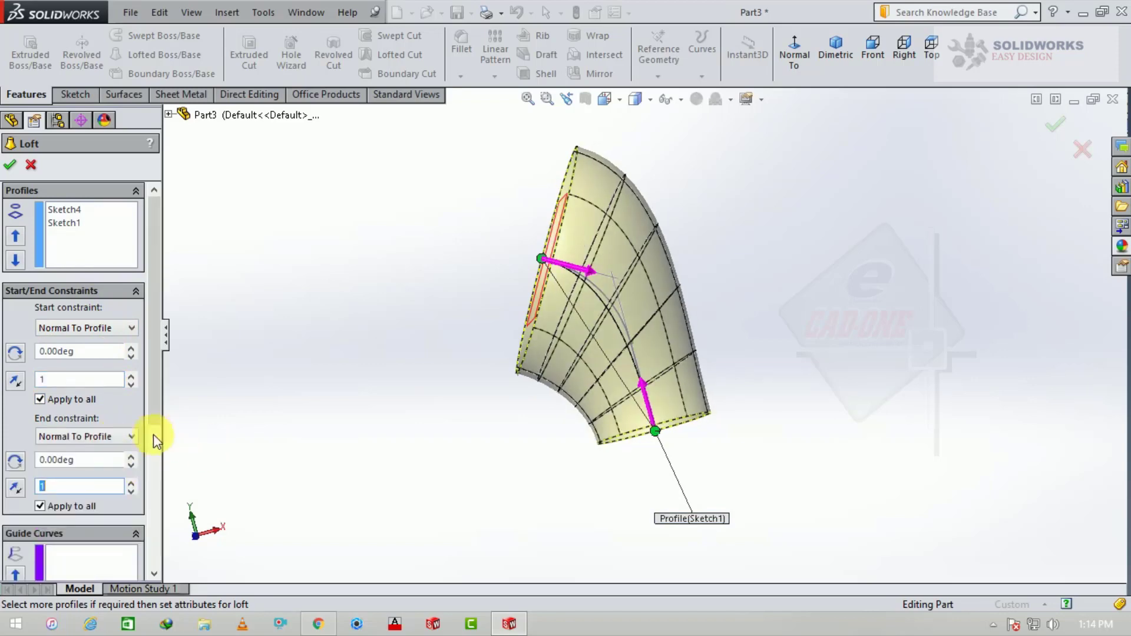
{"action": "left_click", "coordinate": [132, 485]}
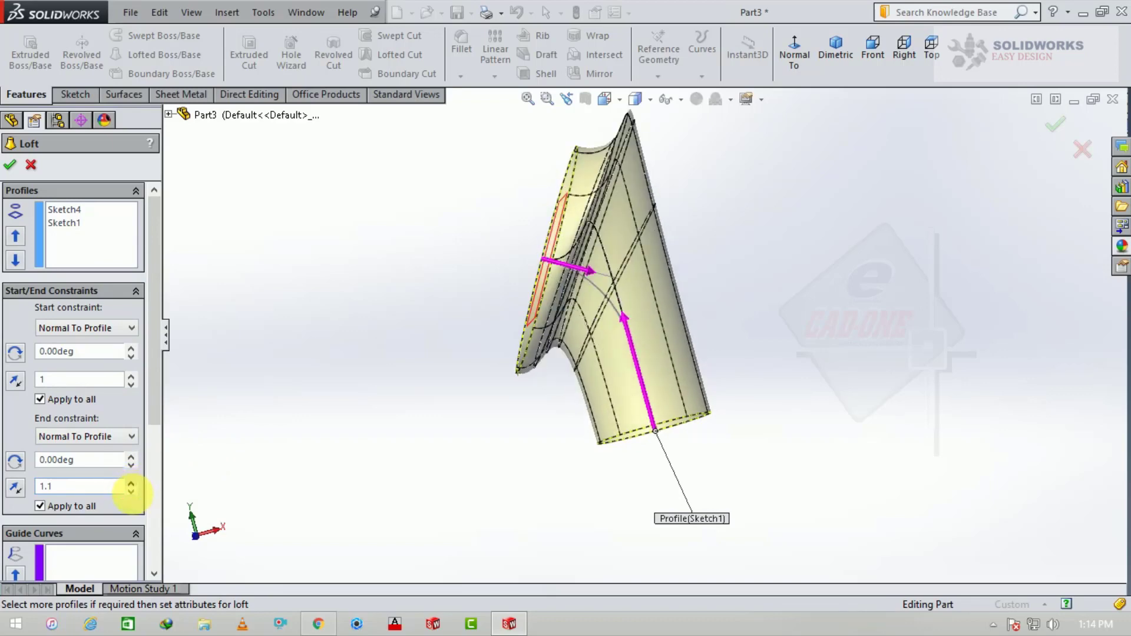
{"action": "left_click", "coordinate": [130, 494]}
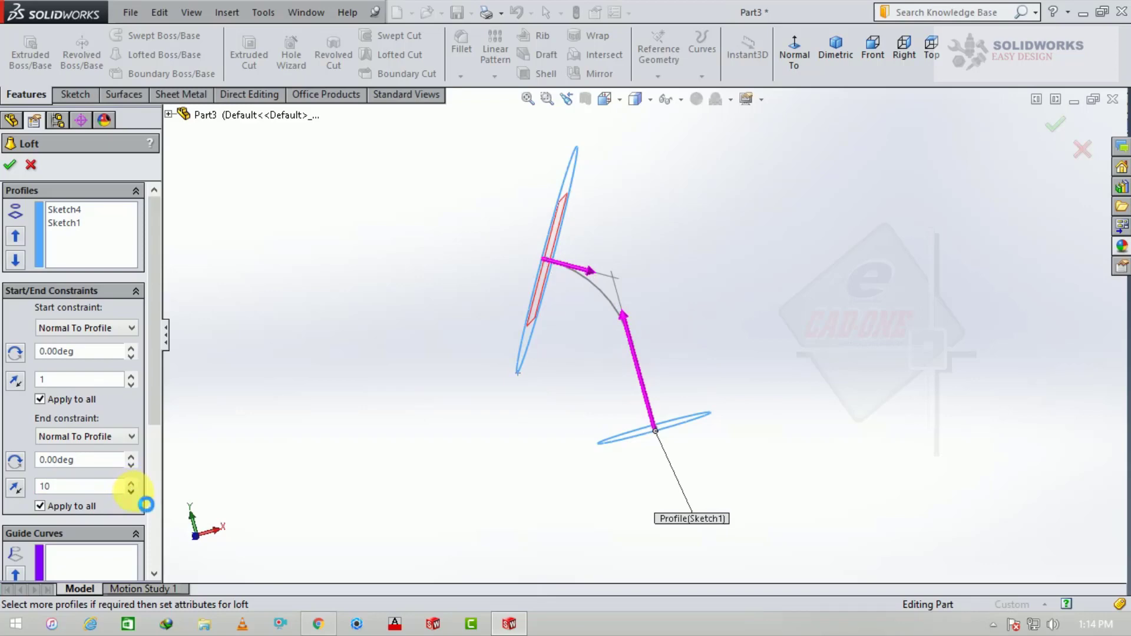
{"action": "left_click", "coordinate": [131, 492]}
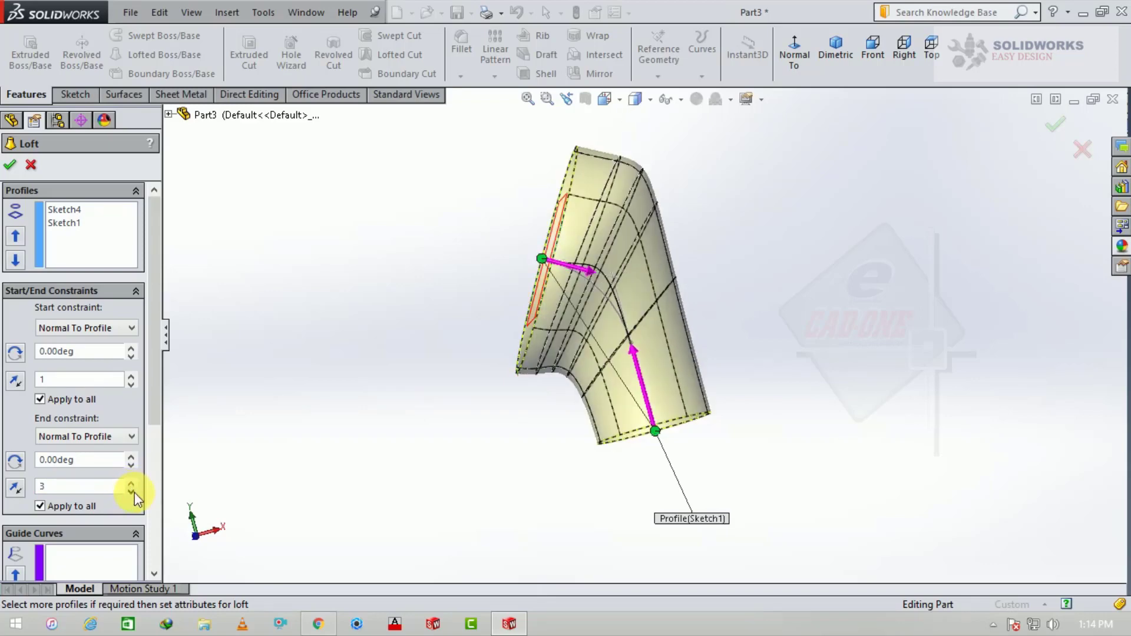
{"action": "left_click", "coordinate": [131, 492]}
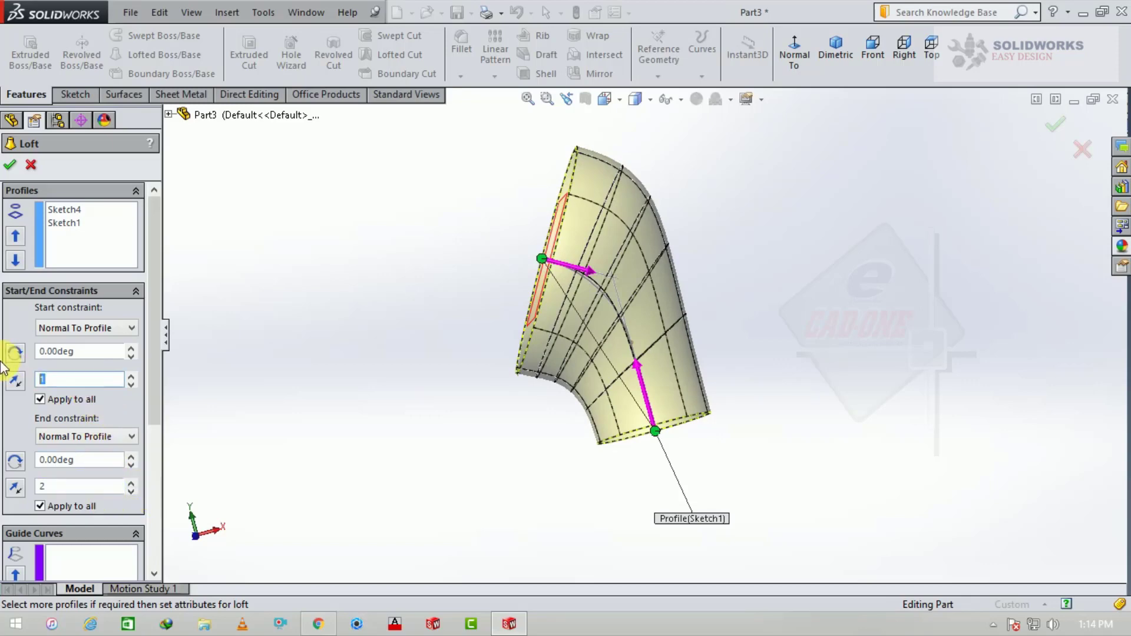
{"action": "type", "text": "2"}
{"action": "key", "text": "Return"}
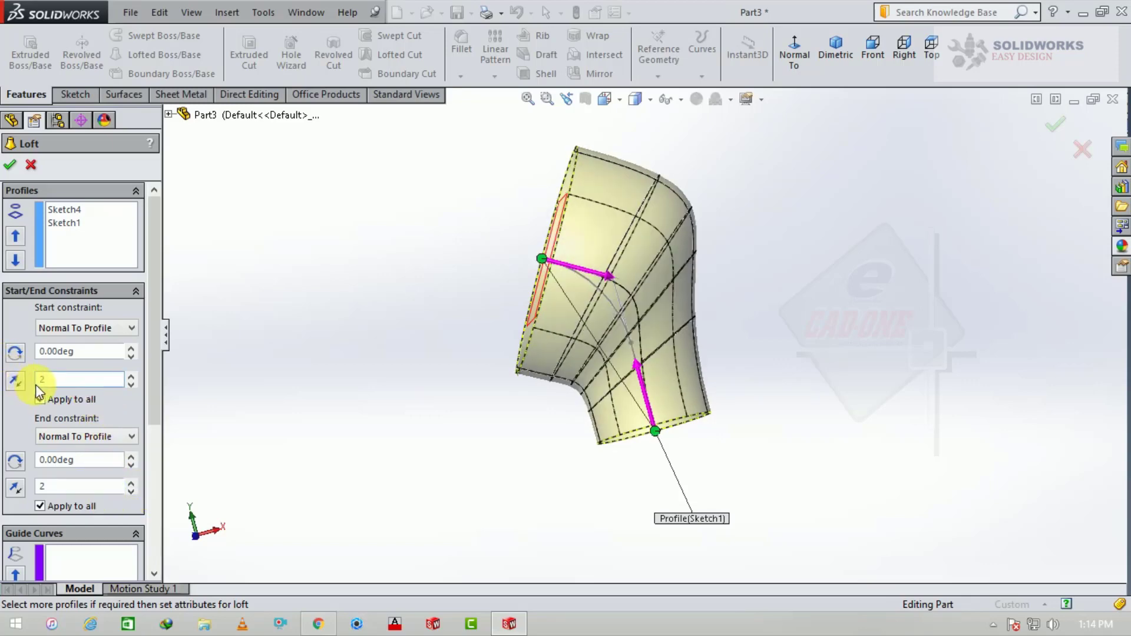
{"action": "type", "text": "1"}
{"action": "key", "text": "Return"}
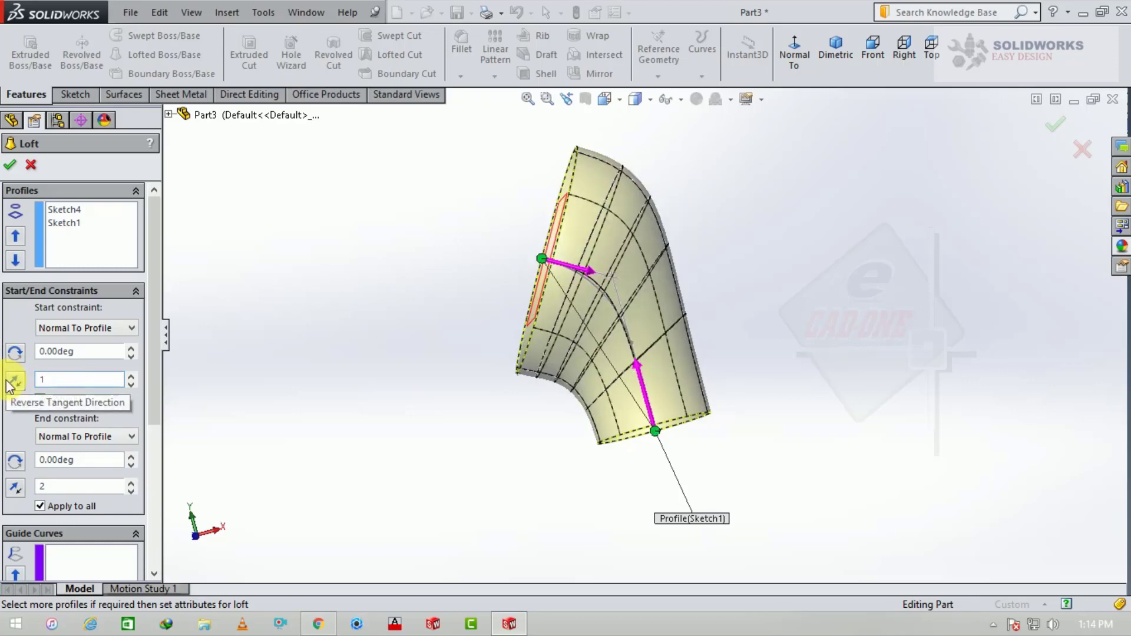
- Accept the loft as a solid elbow and shell it to 10 mm walls, removing both end faces
{"action": "left_click", "coordinate": [11, 166]}
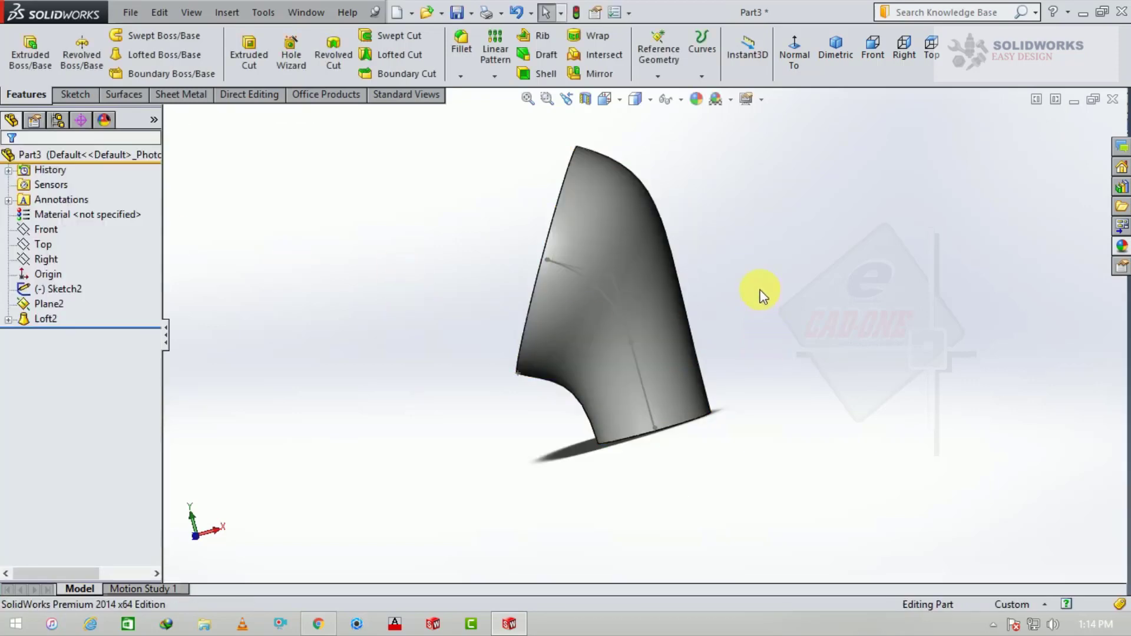
{"action": "mouse_move", "coordinate": [758, 296]}
{"action": "middle_mouse_down"}
{"action": "mouse_move", "coordinate": [836, 345]}
{"action": "mouse_move", "coordinate": [803, 290]}
{"action": "mouse_move", "coordinate": [732, 316]}
{"action": "mouse_move", "coordinate": [833, 328]}
{"action": "middle_mouse_up"}
{"action": "left_click", "coordinate": [585, 180]}
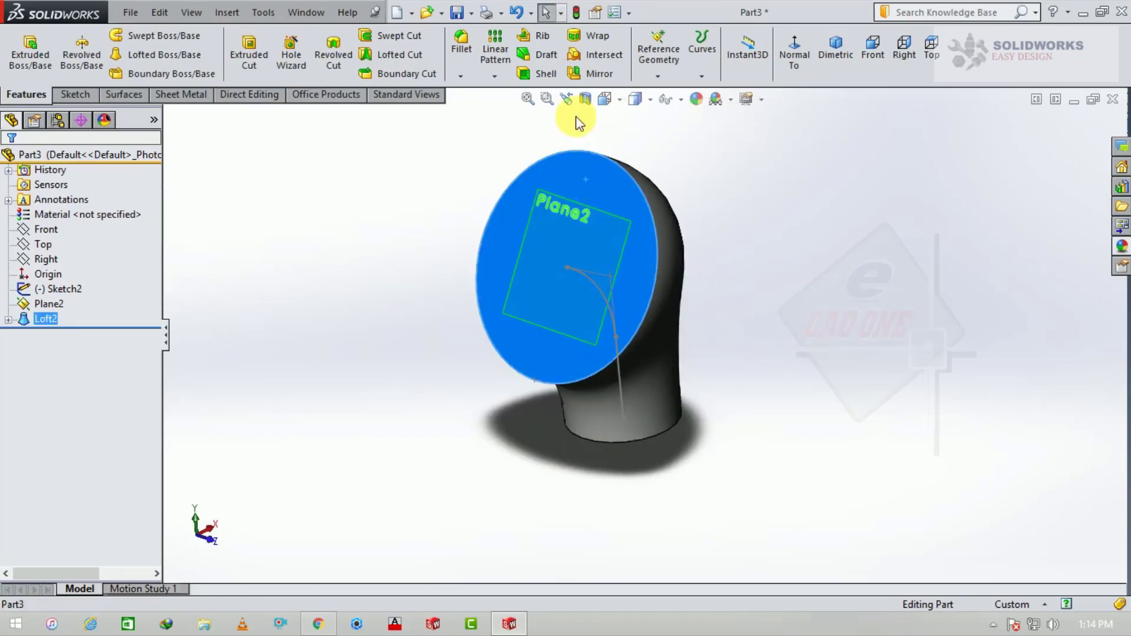
{"action": "left_click", "coordinate": [549, 75]}
{"action": "left_click", "coordinate": [604, 196]}
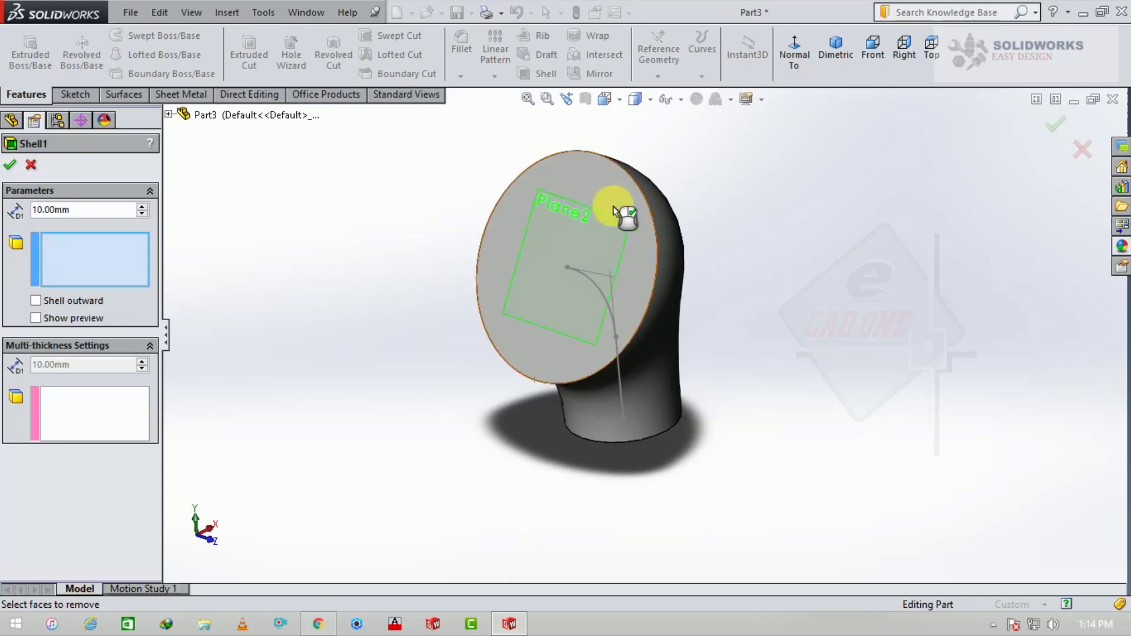
{"action": "left_click", "coordinate": [602, 204]}
{"action": "middle_click_drag", "start_coordinate": [695, 278], "coordinate": [707, 341]}
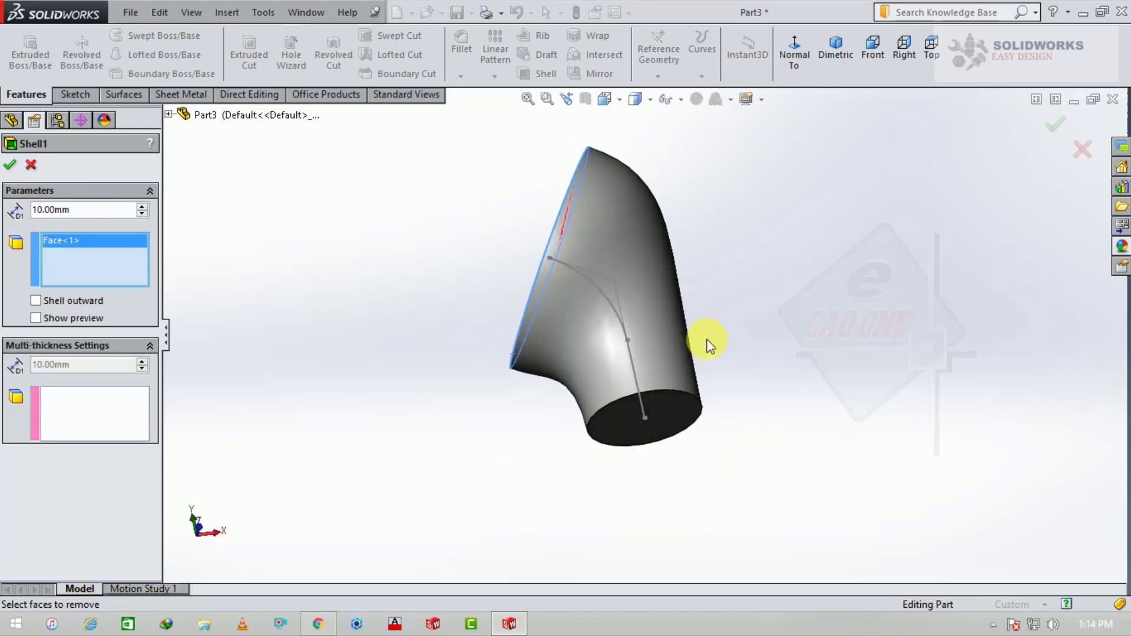
{"action": "left_click", "coordinate": [683, 413]}
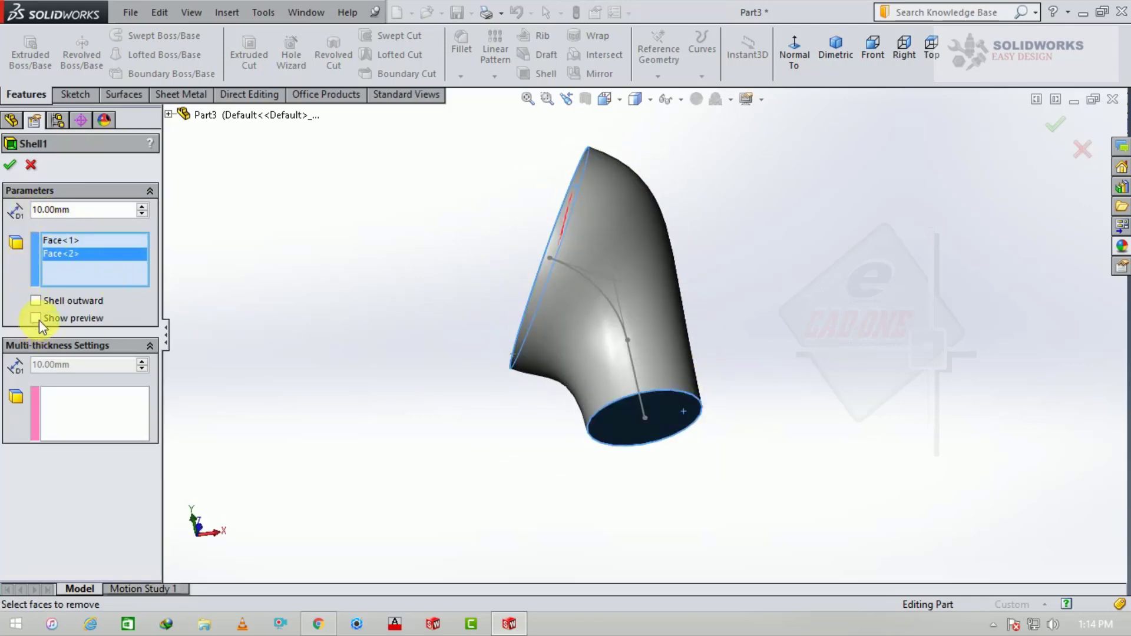
{"action": "middle_click_drag", "start_coordinate": [358, 337], "coordinate": [448, 447]}
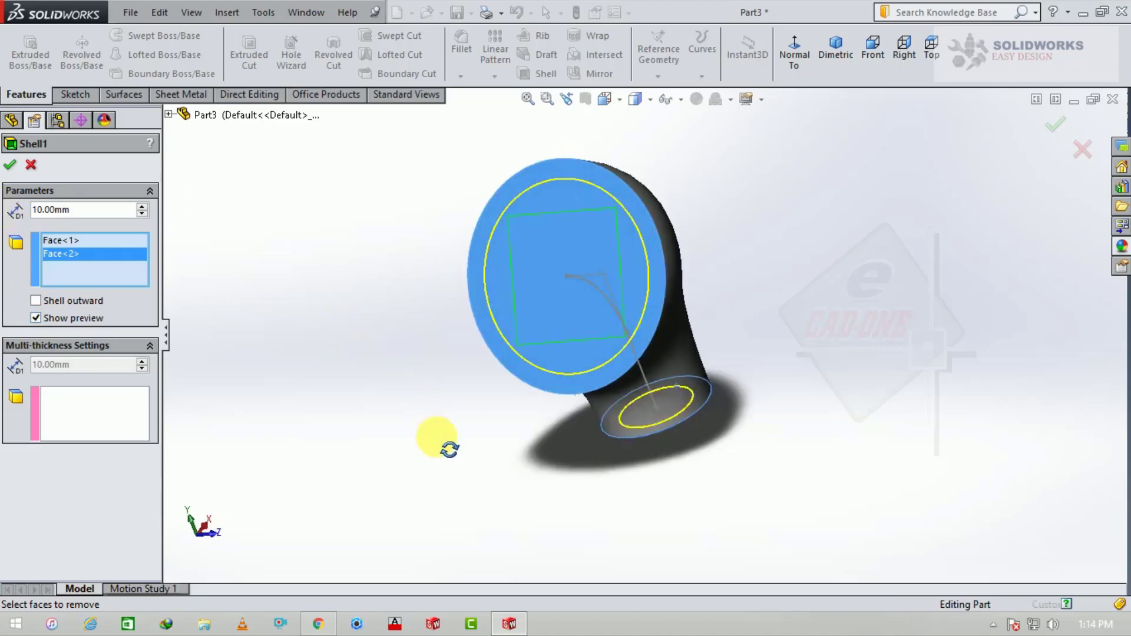
{"action": "left_click", "coordinate": [10, 171]}
{"action": "mouse_move", "coordinate": [405, 399]}
{"action": "middle_mouse_down"}
{"action": "mouse_move", "coordinate": [522, 442]}
{"action": "mouse_move", "coordinate": [467, 480]}
{"action": "mouse_move", "coordinate": [409, 353]}
{"action": "mouse_move", "coordinate": [320, 328]}
{"action": "middle_mouse_up"}
- Hide Sketch2 and start a new sketch on the pipe's end face, viewed normal to it
{"action": "left_click", "coordinate": [624, 423]}
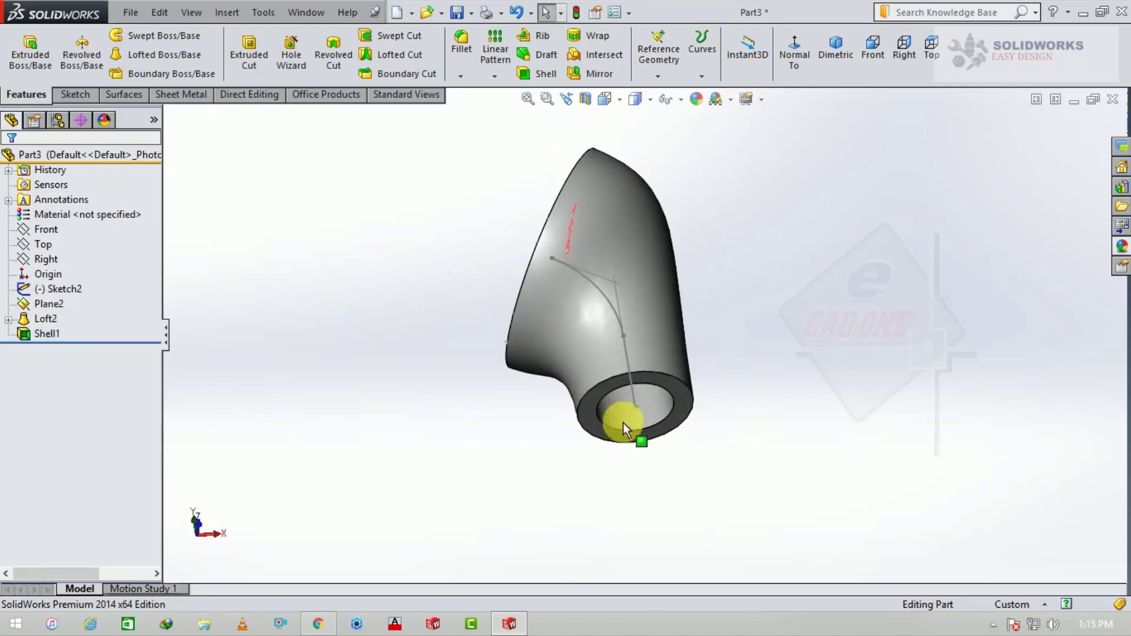
{"action": "scroll", "coordinate": [624, 423], "scroll_direction": "down", "scroll_amount": 3}
{"action": "left_click", "coordinate": [639, 275]}
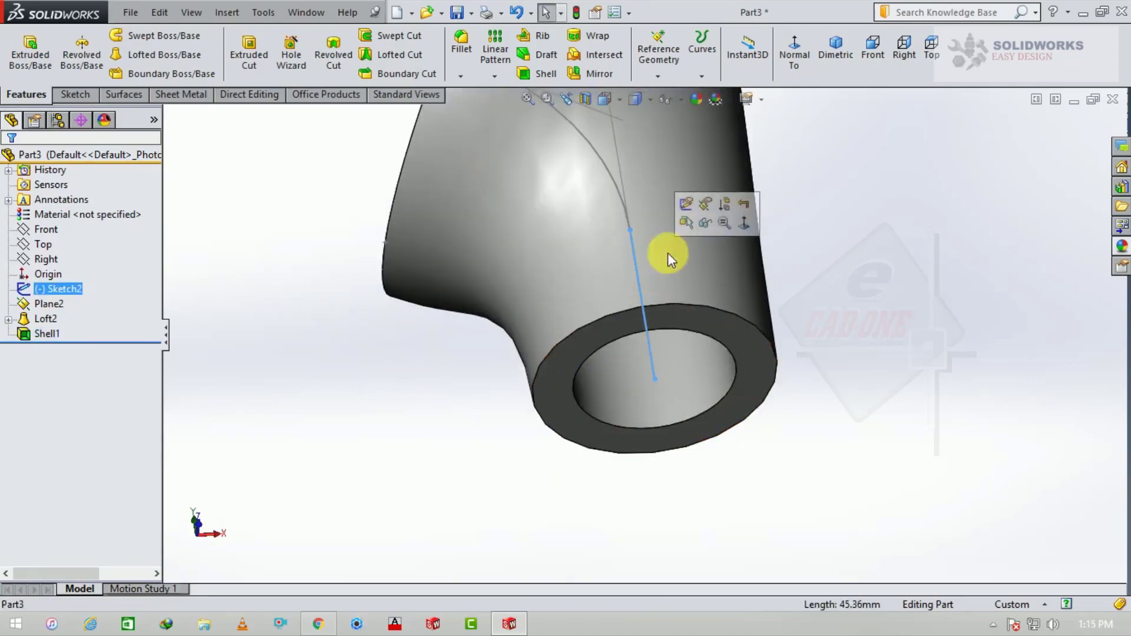
{"action": "left_click", "coordinate": [705, 223]}
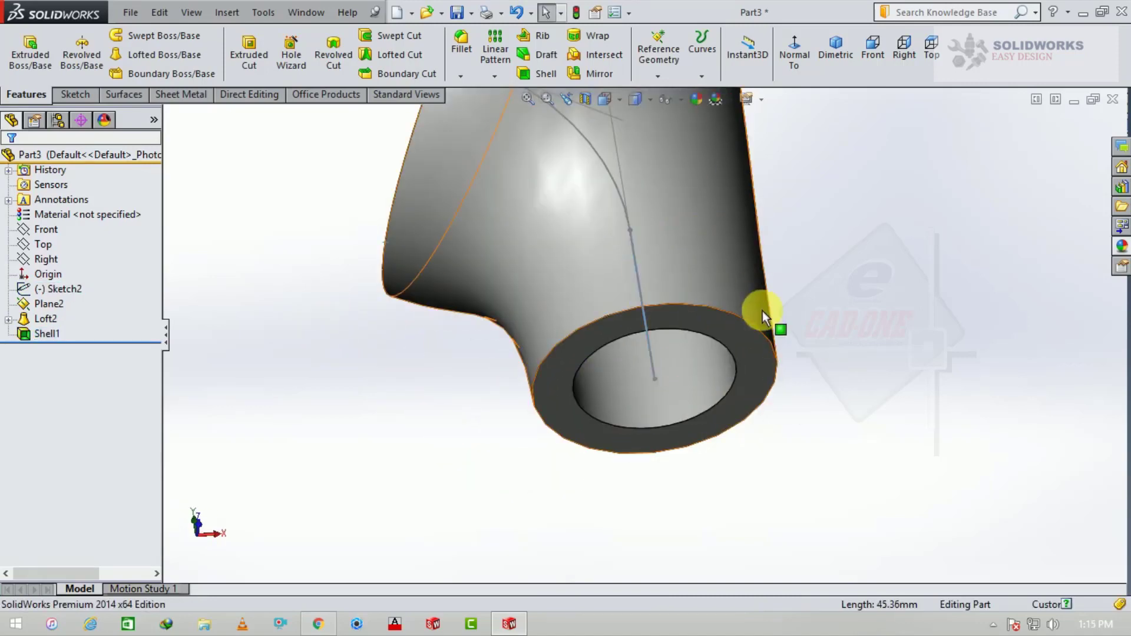
{"action": "left_click", "coordinate": [760, 356]}
{"action": "left_click", "coordinate": [825, 305]}
{"action": "left_click", "coordinate": [673, 54]}
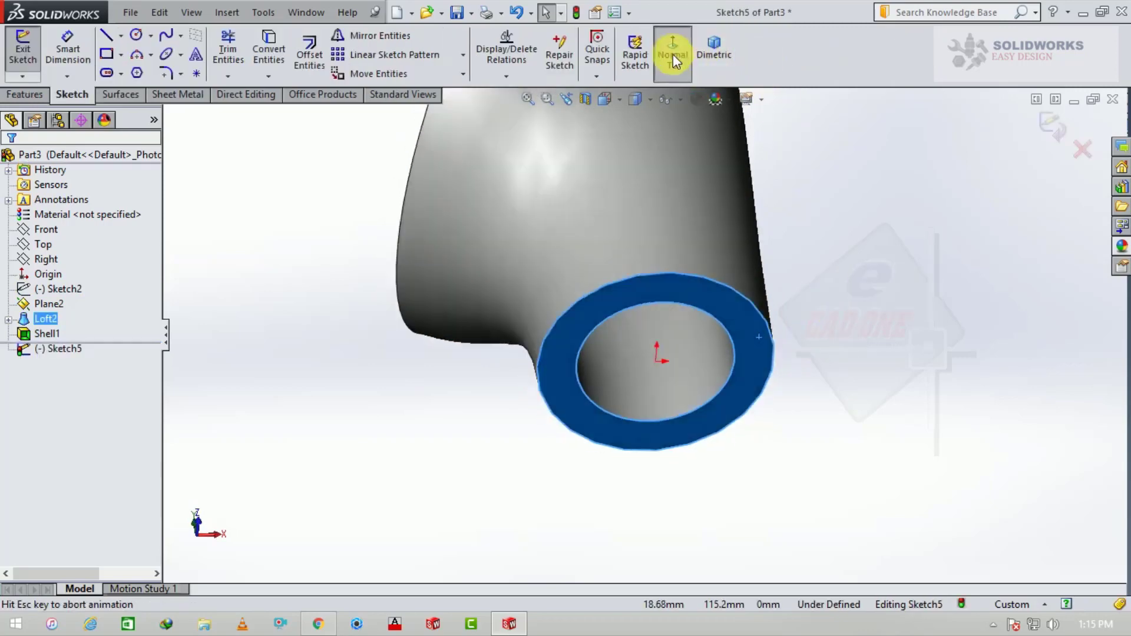
- Draw two concentric circles centred on the origin
{"action": "left_click", "coordinate": [137, 36]}
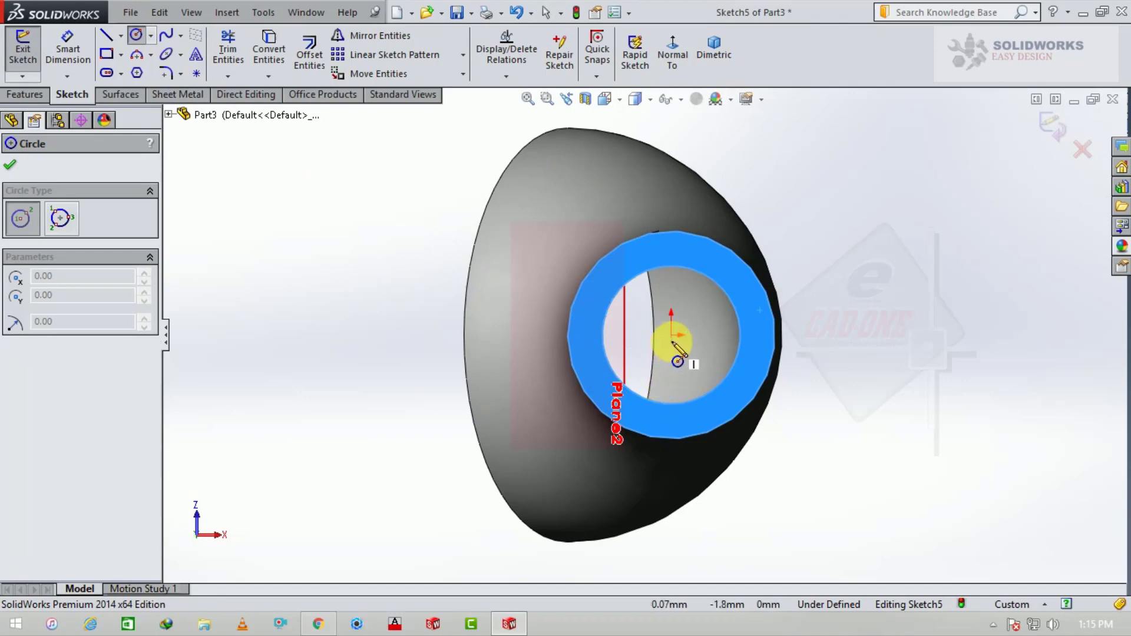
{"action": "left_click", "coordinate": [672, 336]}
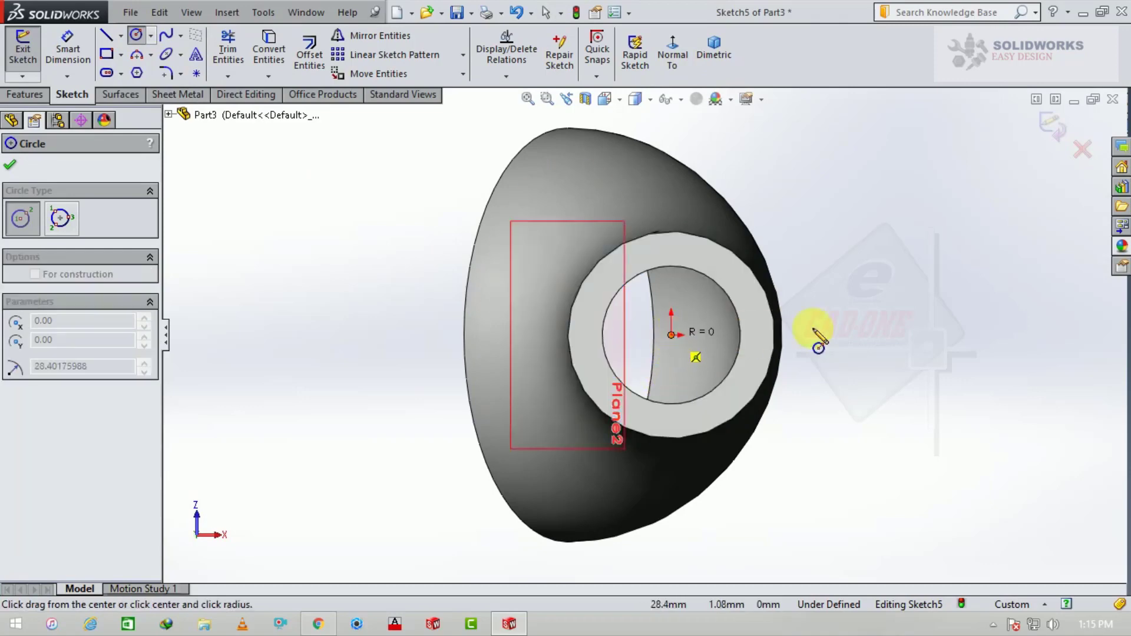
{"action": "left_click", "coordinate": [822, 334]}
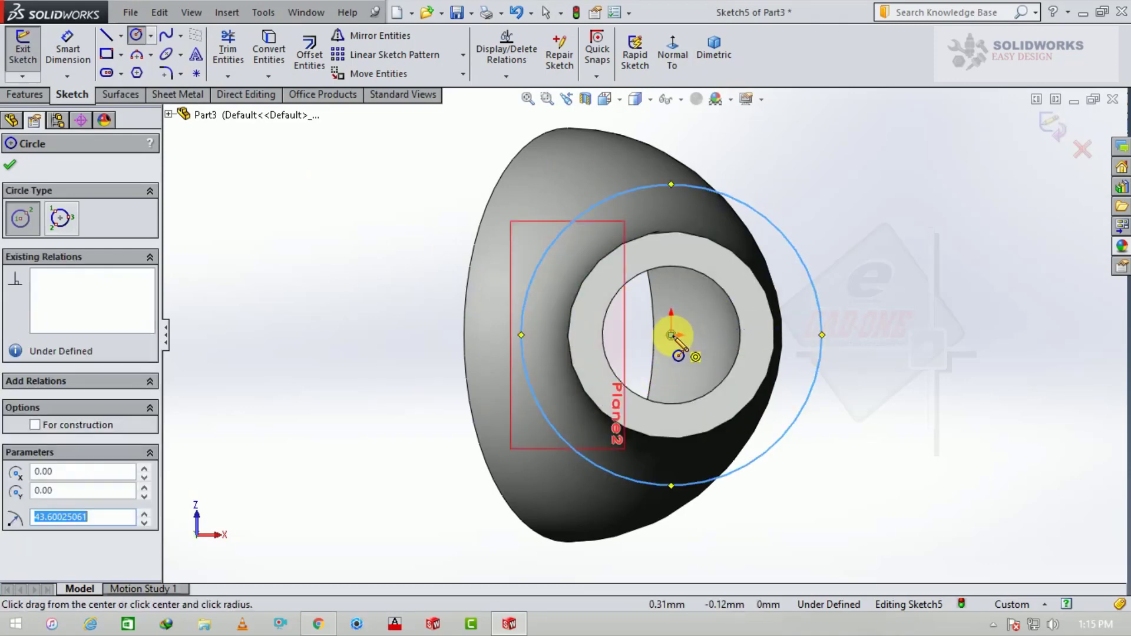
{"action": "left_click", "coordinate": [672, 336]}
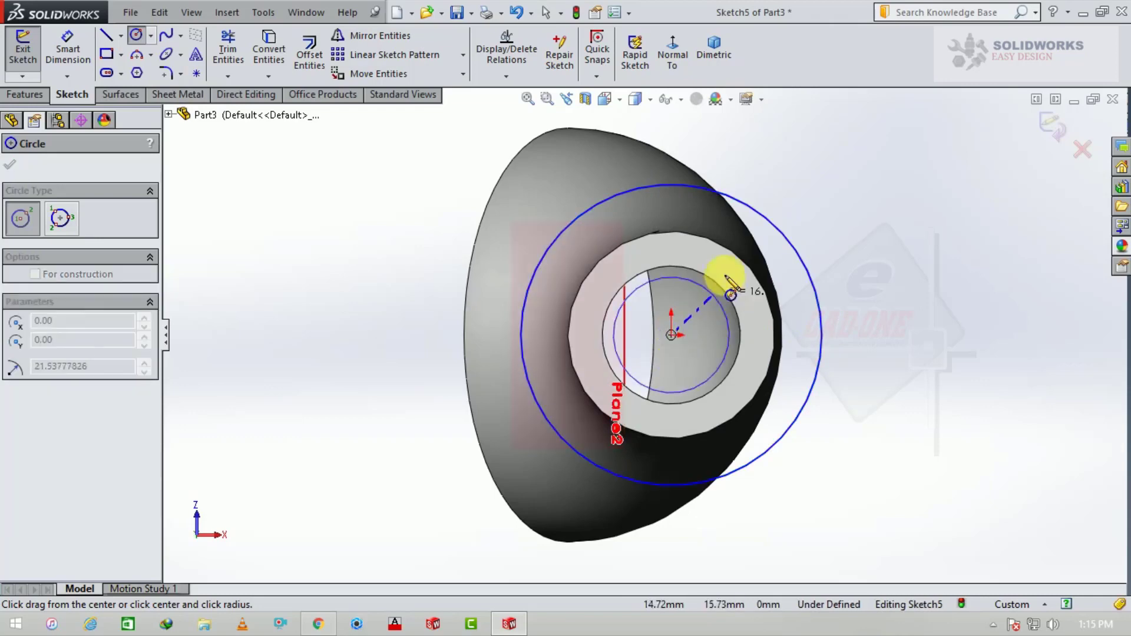
{"action": "left_click", "coordinate": [740, 242]}
- Dimension the outer circle to Ø100 and the inner circle to Ø75
{"action": "left_click", "coordinate": [68, 50]}
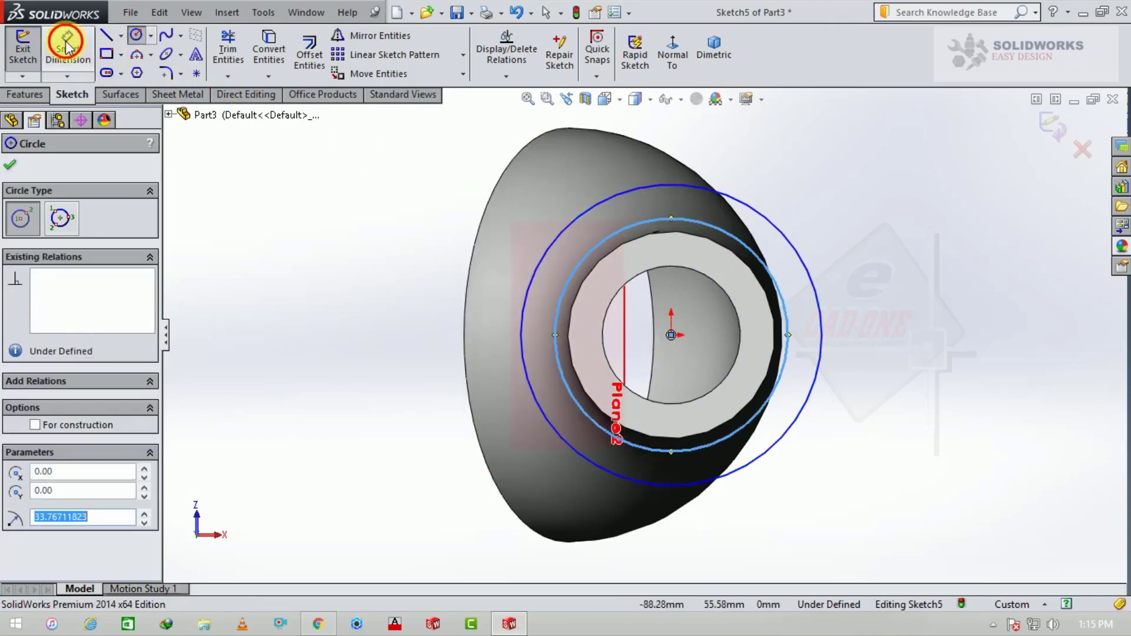
{"action": "left_click", "coordinate": [553, 253]}
{"action": "left_click", "coordinate": [380, 375]}
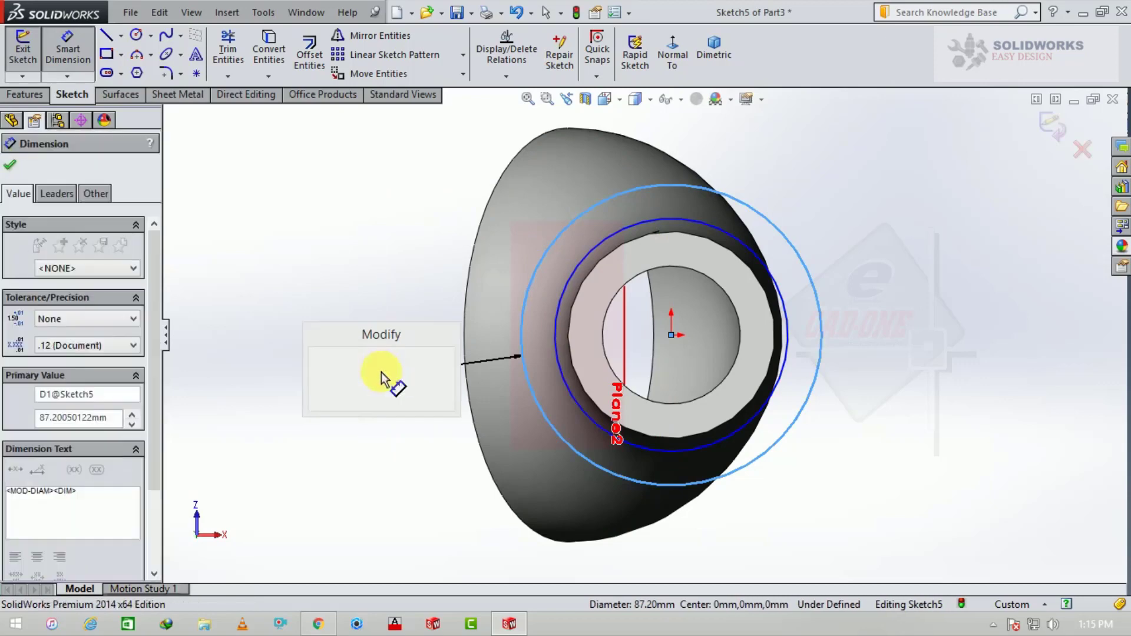
{"action": "type", "text": "100"}
{"action": "key", "text": "Return"}
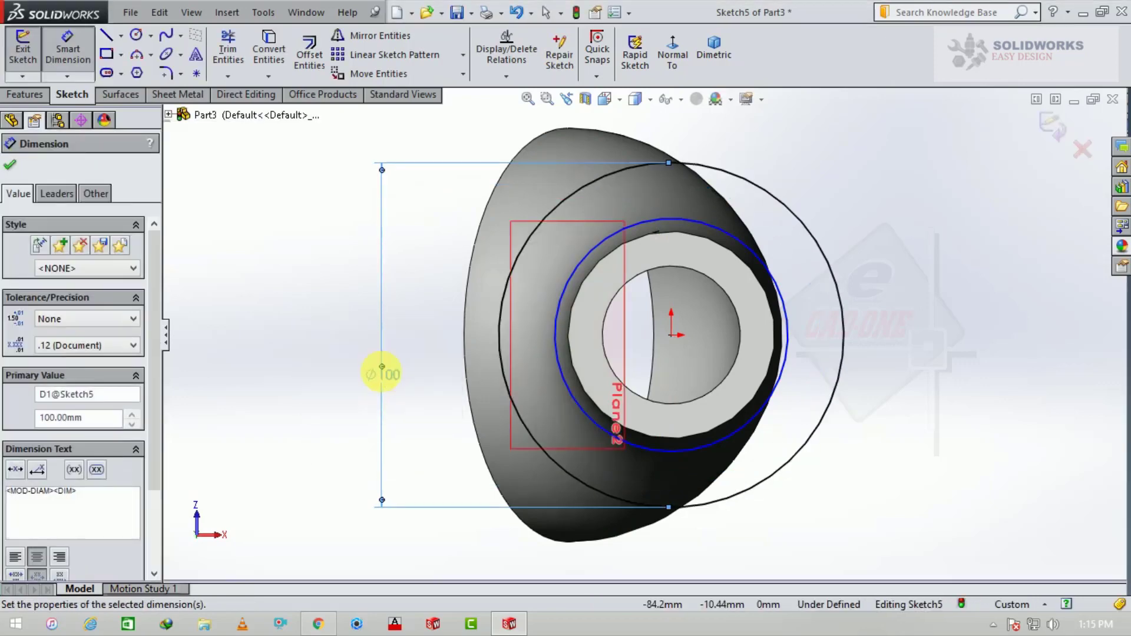
{"action": "left_click", "coordinate": [571, 301]}
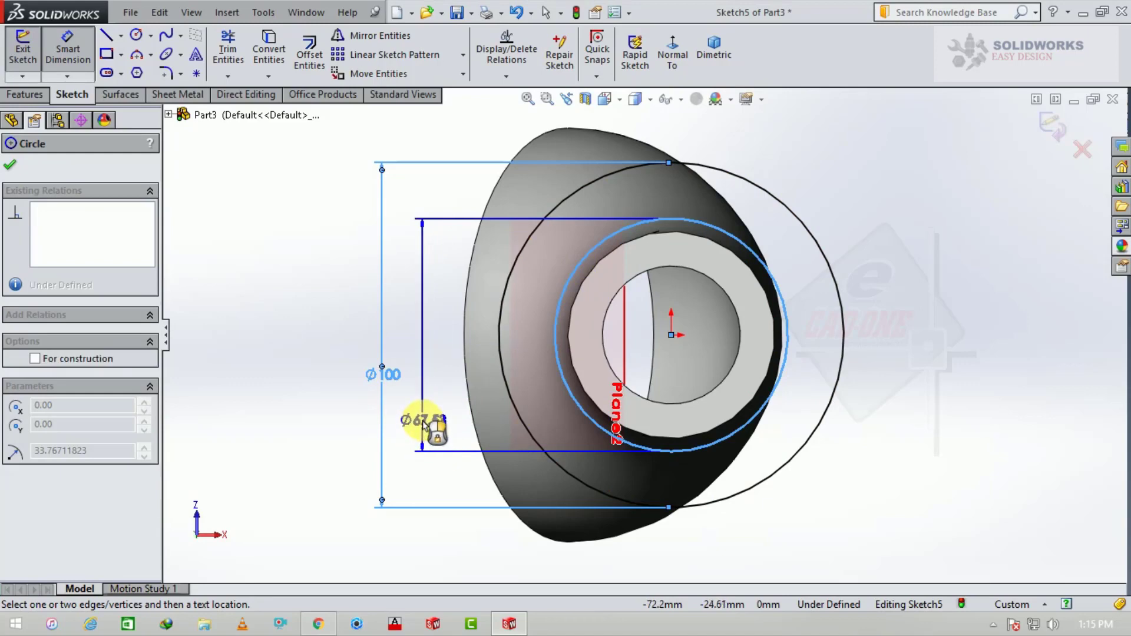
{"action": "left_click", "coordinate": [423, 433]}
{"action": "key", "text": "Return"}
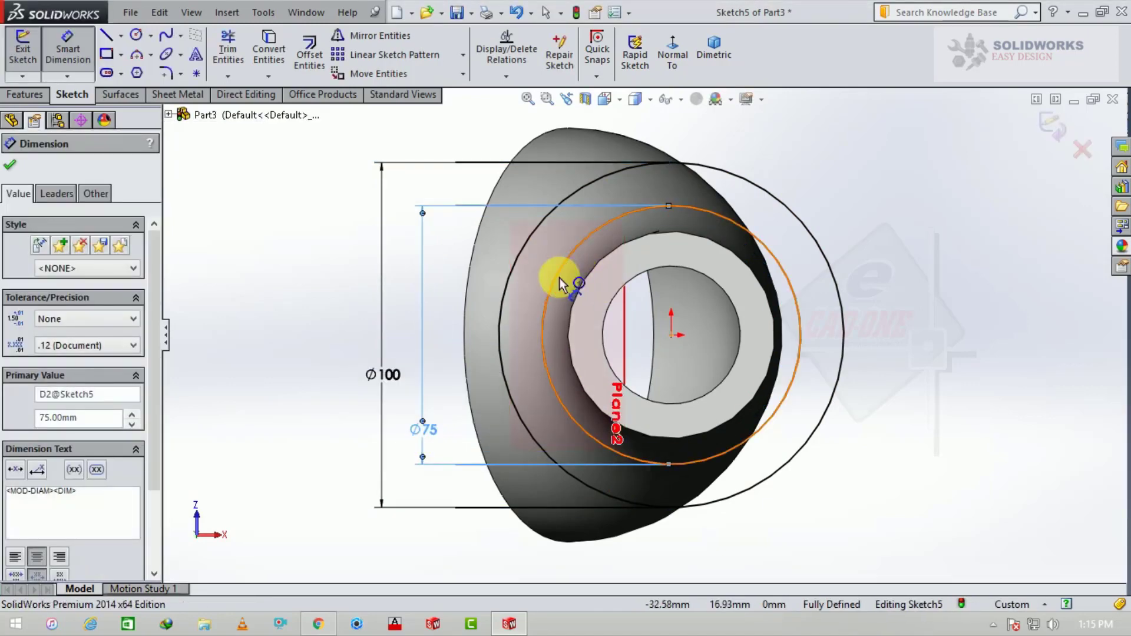
- Convert the Ø75 circle into dashed construction geometry
{"action": "left_click", "coordinate": [612, 246]}
{"action": "key", "text": "Escape"}
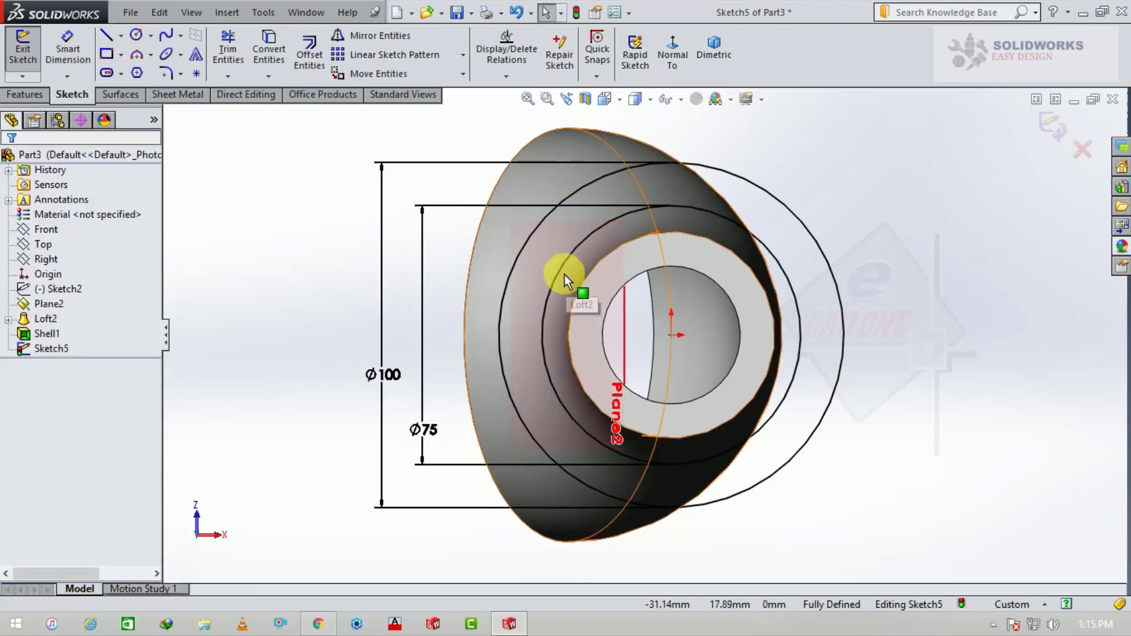
{"action": "left_click", "coordinate": [552, 286]}
{"action": "left_click", "coordinate": [613, 236]}
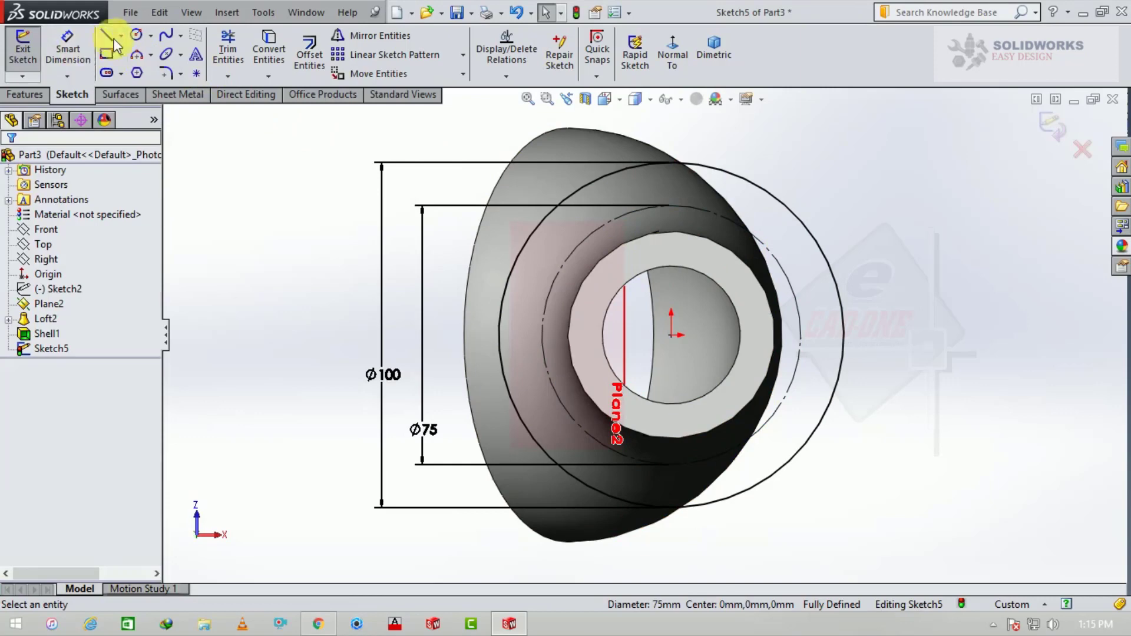
{"action": "left_click", "coordinate": [136, 36]}
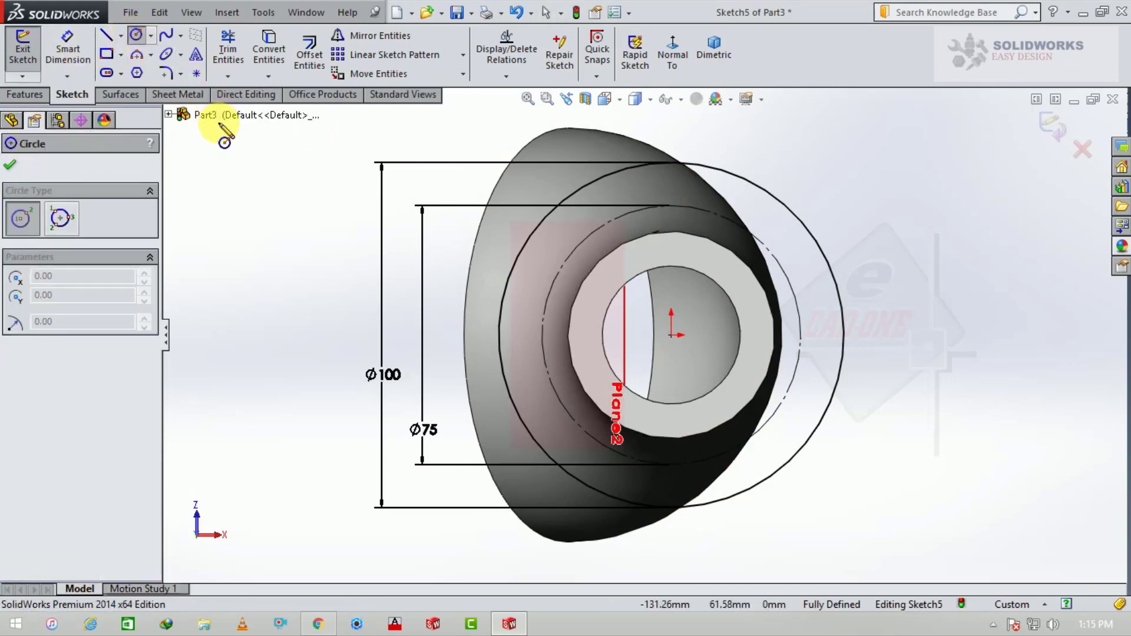
{"action": "key", "text": "Escape"}
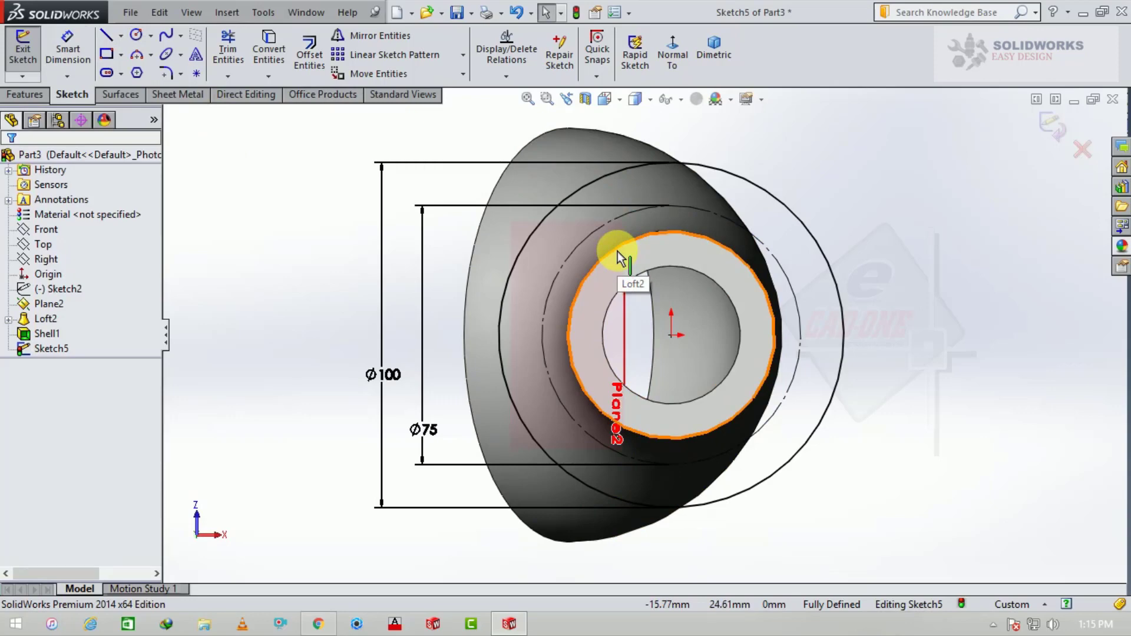
- Add a third origin-centred circle dimensioned to Ø60
{"action": "left_click", "coordinate": [138, 35]}
{"action": "left_click", "coordinate": [671, 334]}
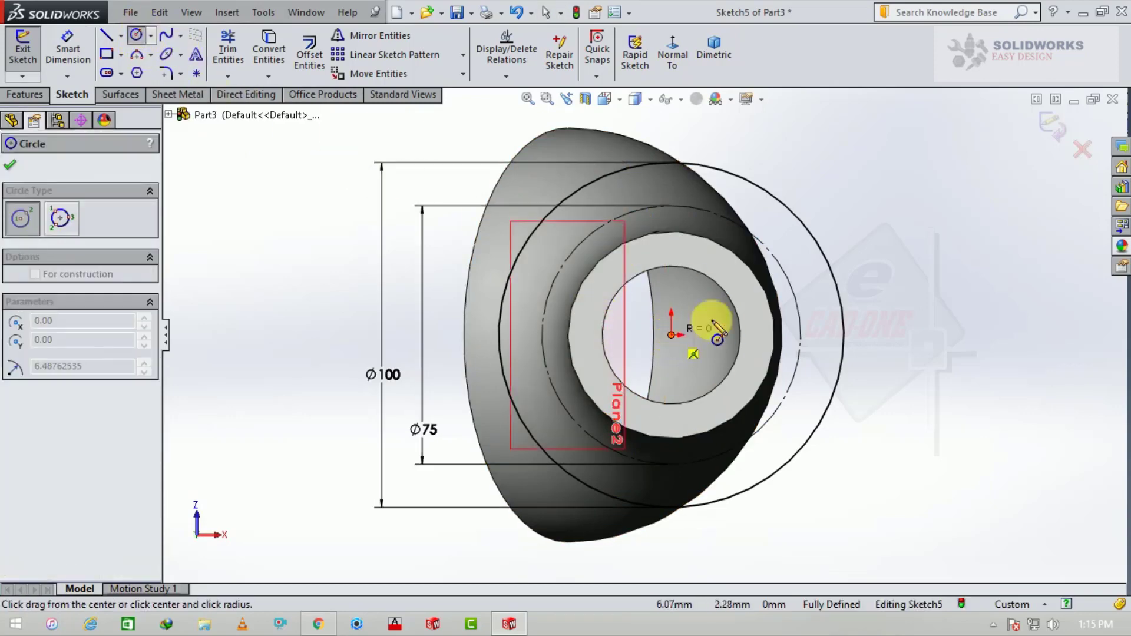
{"action": "left_click", "coordinate": [763, 277]}
{"action": "left_click", "coordinate": [68, 50]}
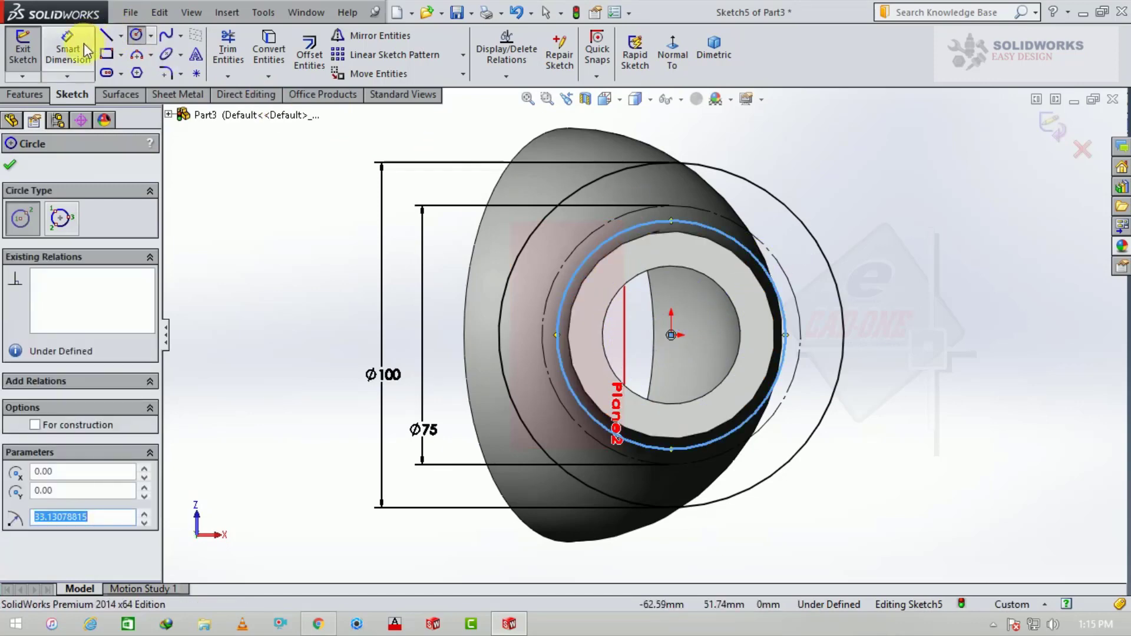
{"action": "left_click", "coordinate": [759, 260]}
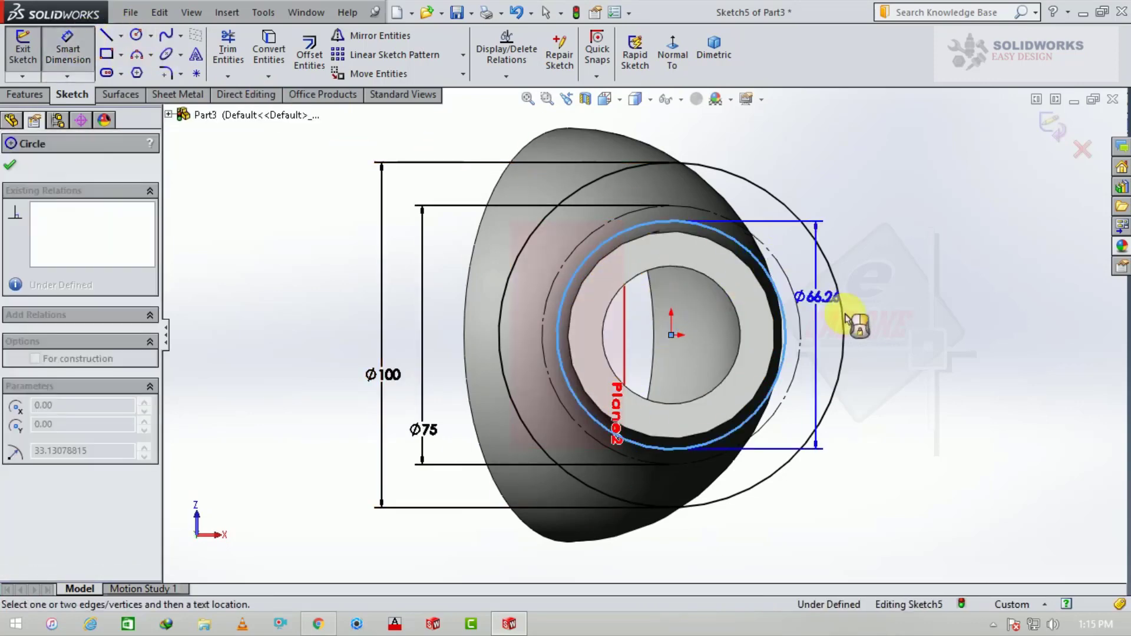
{"action": "left_click", "coordinate": [894, 313]}
{"action": "type", "text": "60"}
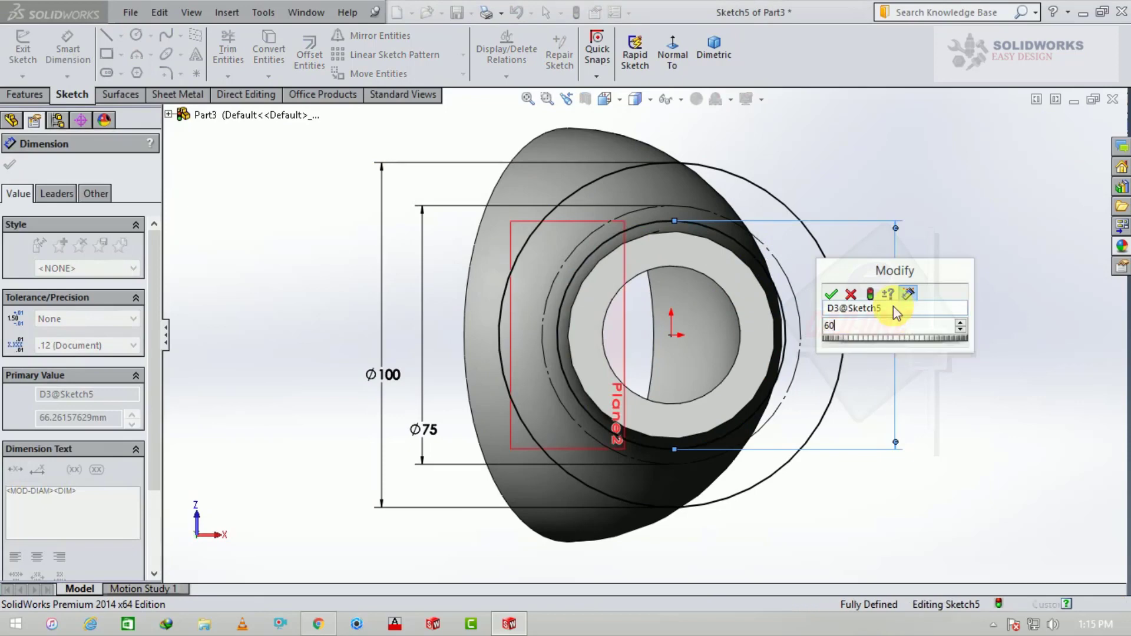
{"action": "key", "text": "Return"}
{"action": "key", "text": "Escape"}
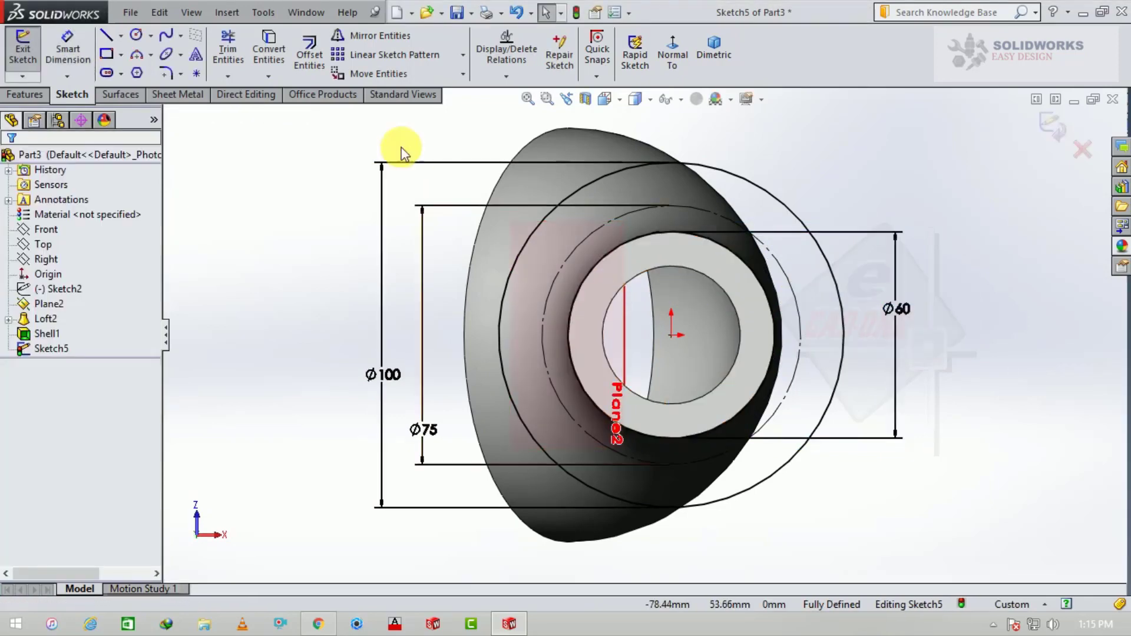
- Draw a Ø10 bolt-hole circle at the top of the Ø75 circle
{"action": "left_click", "coordinate": [135, 40]}
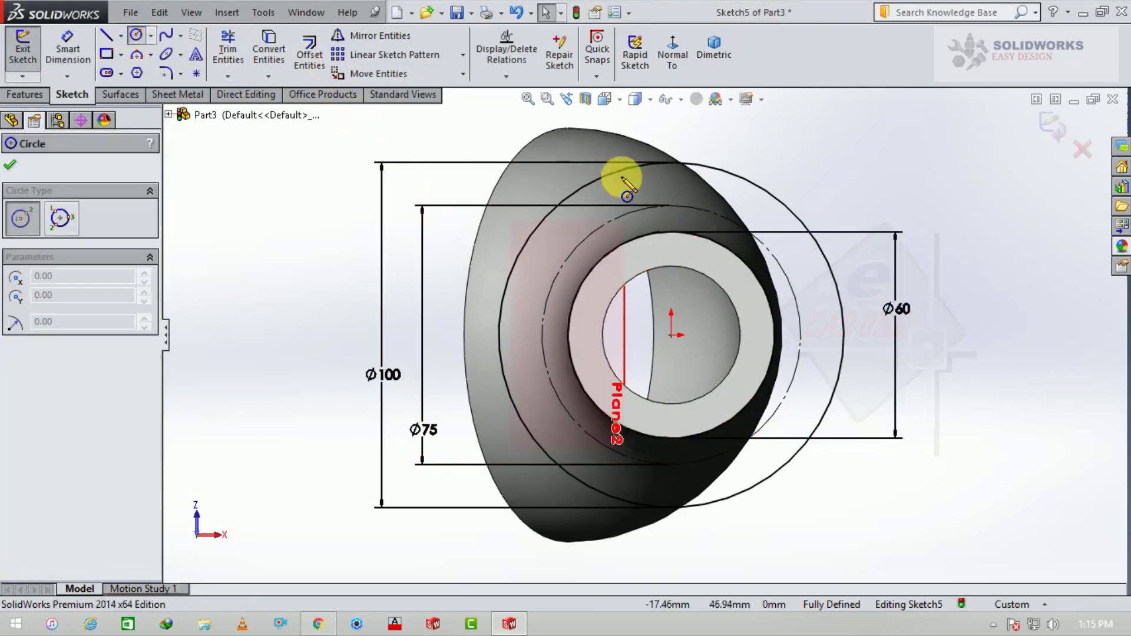
{"action": "left_click", "coordinate": [671, 206]}
{"action": "left_click", "coordinate": [694, 223]}
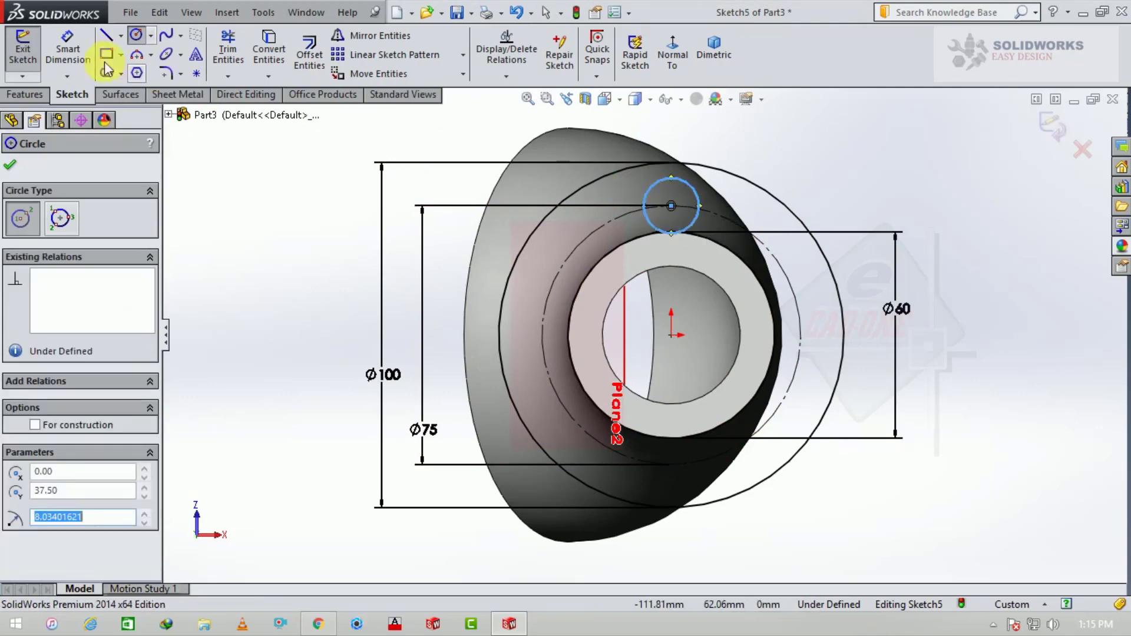
{"action": "left_click", "coordinate": [65, 50]}
{"action": "left_click", "coordinate": [695, 203]}
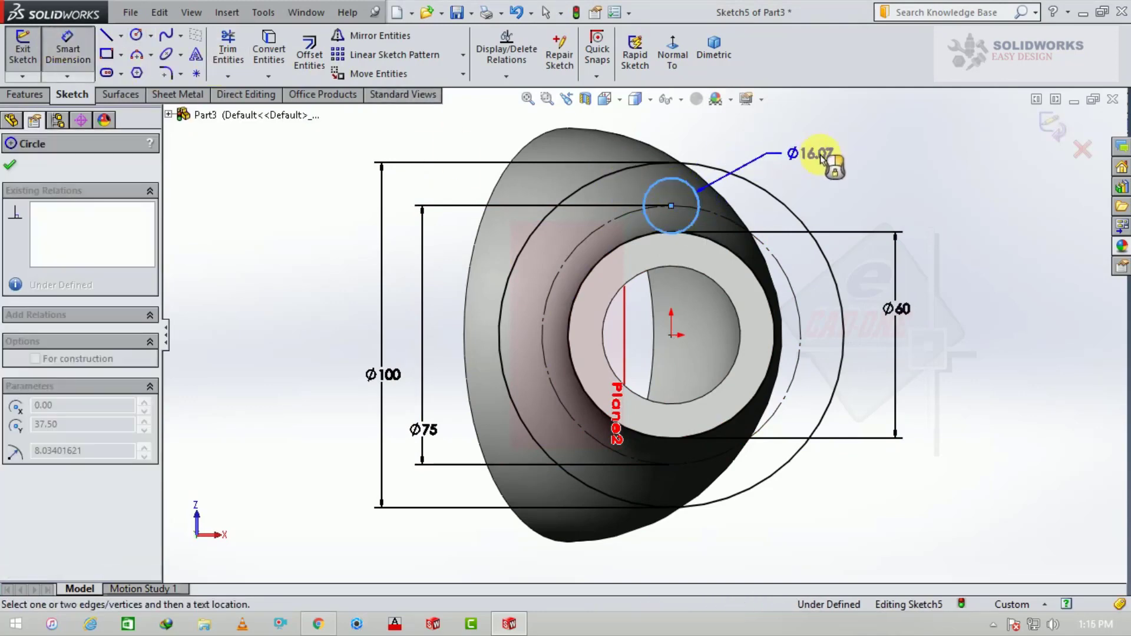
{"action": "left_click", "coordinate": [836, 159]}
{"action": "type", "text": "10"}
{"action": "key", "text": "Return"}
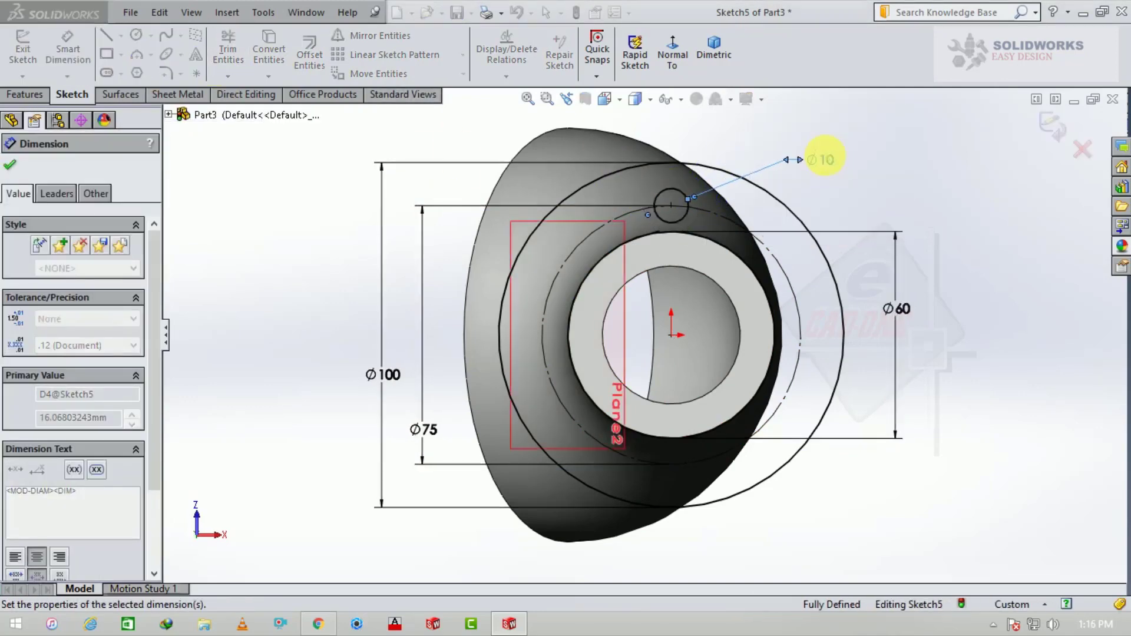
{"action": "left_click", "coordinate": [10, 168]}
- Repeat the Ø10 hole eight times around the centre with a circular sketch pattern
{"action": "left_click", "coordinate": [464, 59]}
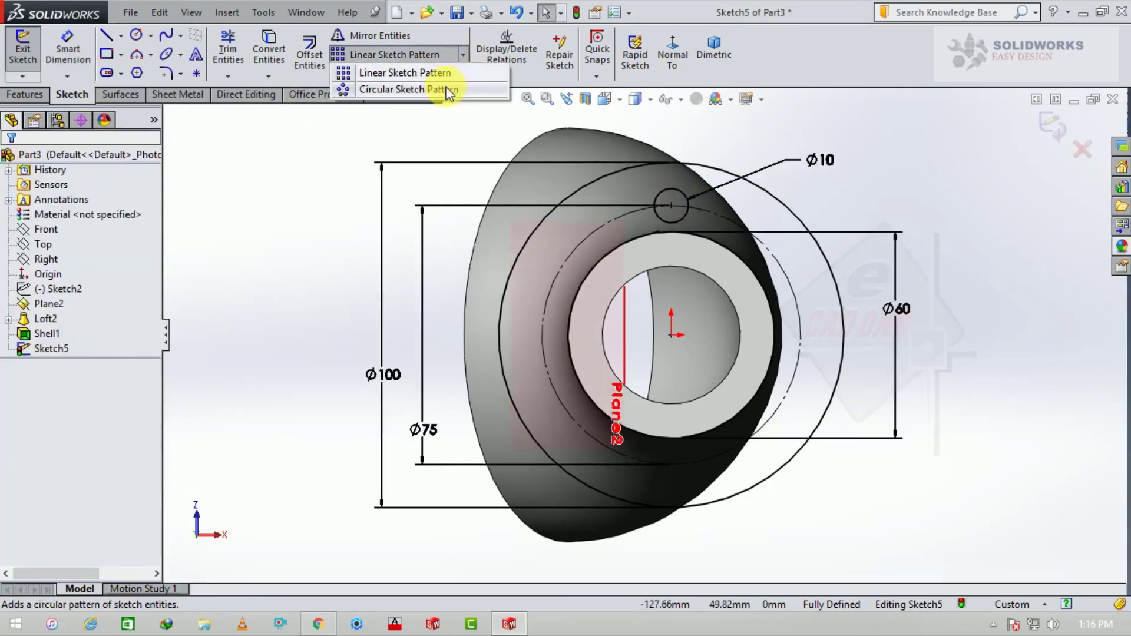
{"action": "left_click", "coordinate": [442, 90]}
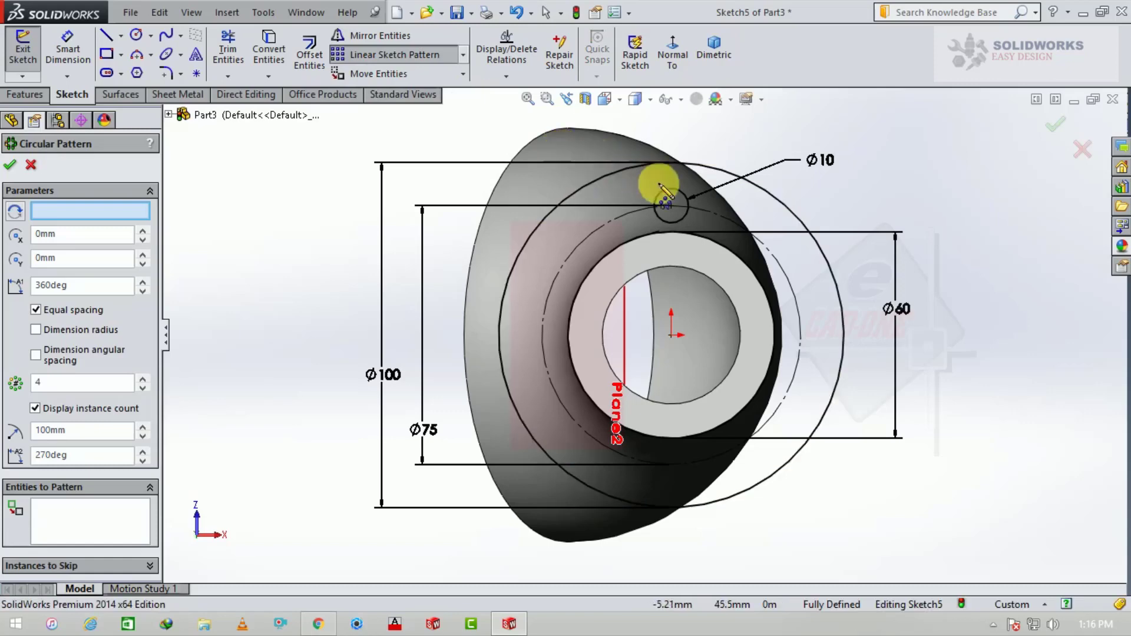
{"action": "left_click", "coordinate": [100, 521]}
{"action": "left_click", "coordinate": [661, 190]}
{"action": "type", "text": "8"}
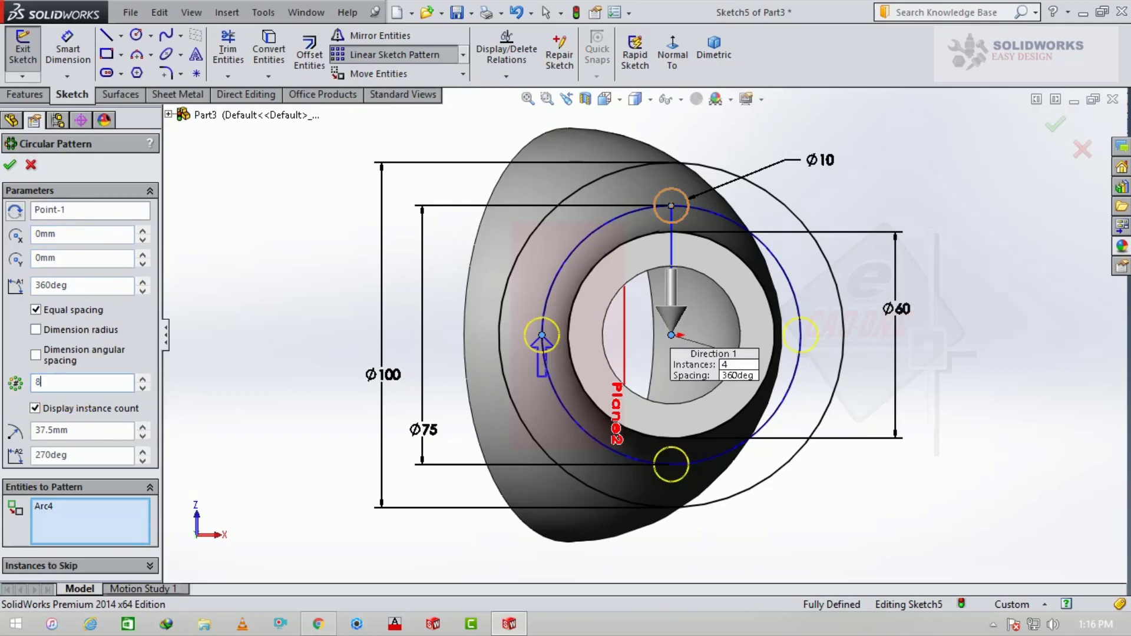
{"action": "left_click", "coordinate": [10, 165]}
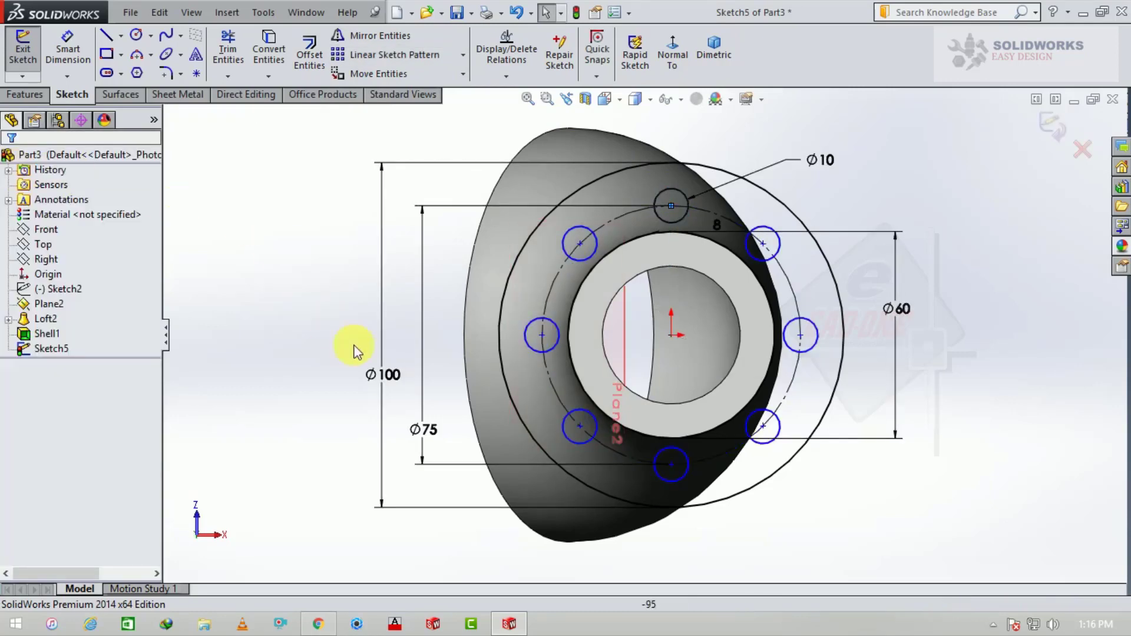
{"action": "middle_click_drag", "start_coordinate": [366, 348], "coordinate": [439, 380]}
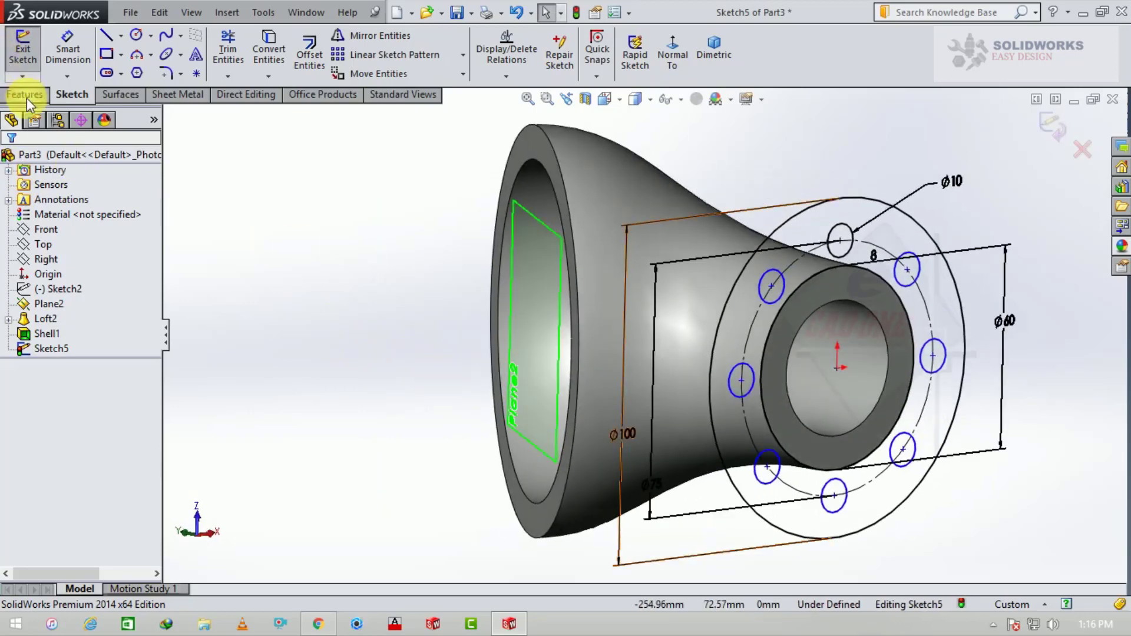
- Bring up the Features commands to extrude Sketch5 as a 10 mm flange
{"action": "left_click", "coordinate": [26, 97]}
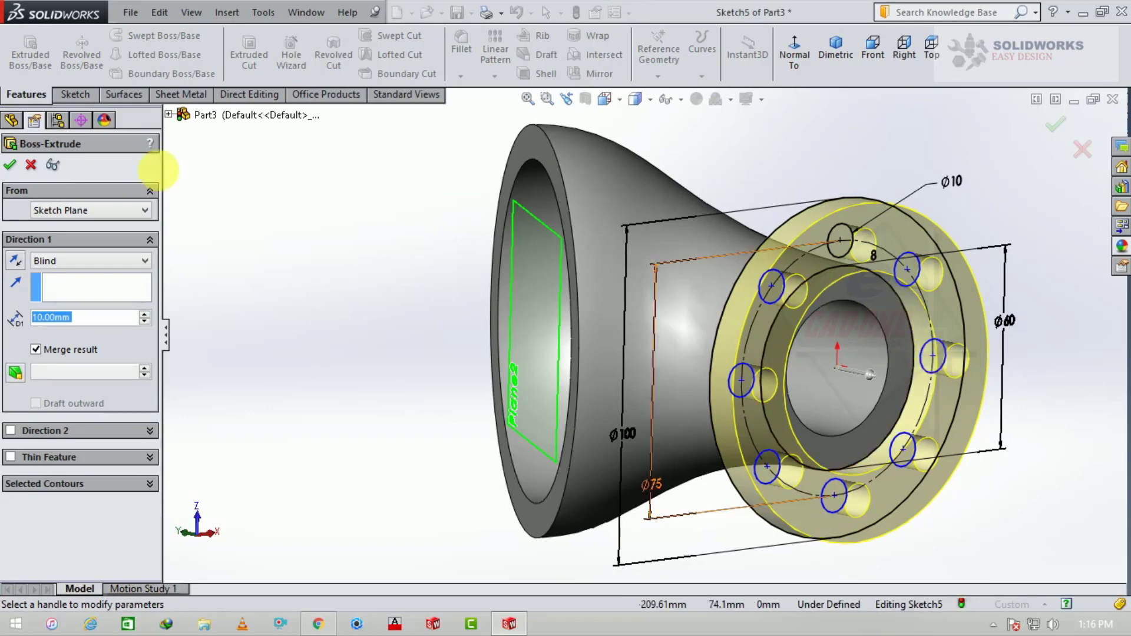
- Accept the 10 mm flange and convert the recessed ring face's edges into a new sketch
{"action": "left_click", "coordinate": [11, 168]}
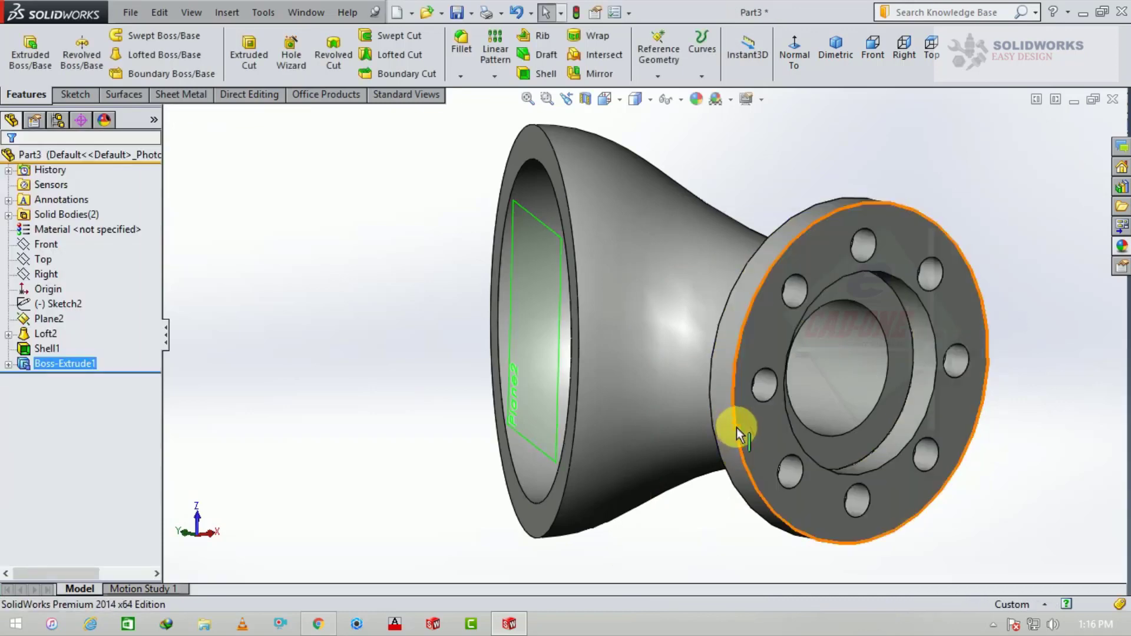
{"action": "left_click", "coordinate": [899, 335]}
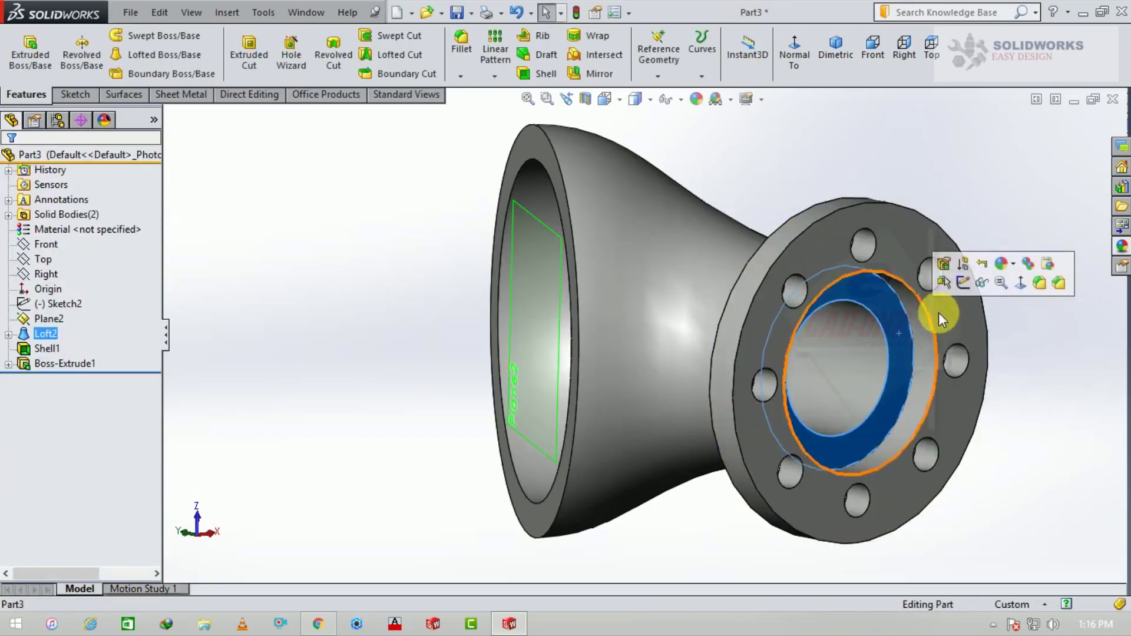
{"action": "left_click", "coordinate": [964, 283]}
{"action": "left_click", "coordinate": [286, 50]}
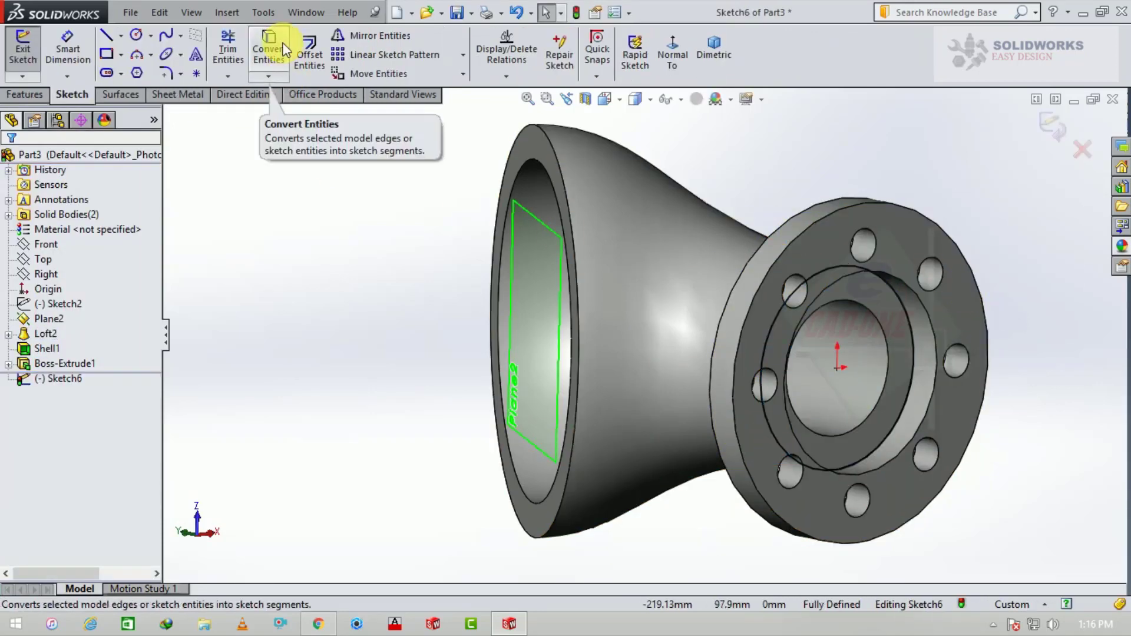
- Extrude the ring region between the circles 10 mm to fill the flange bore
{"action": "left_click", "coordinate": [39, 94]}
{"action": "left_click", "coordinate": [33, 53]}
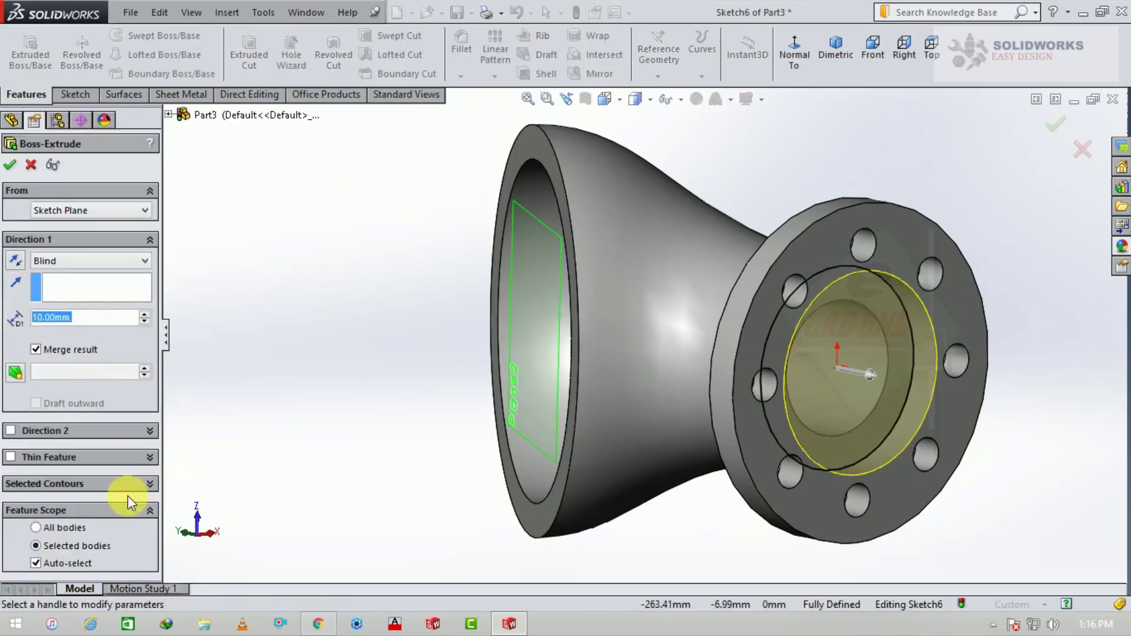
{"action": "left_click", "coordinate": [128, 492]}
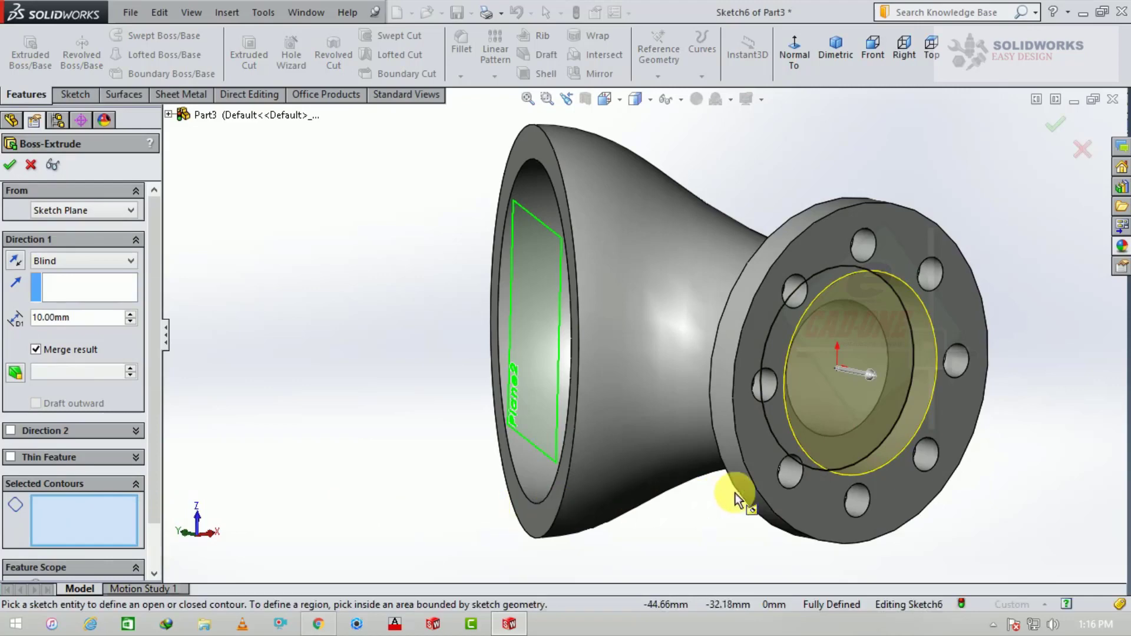
{"action": "left_click", "coordinate": [893, 326]}
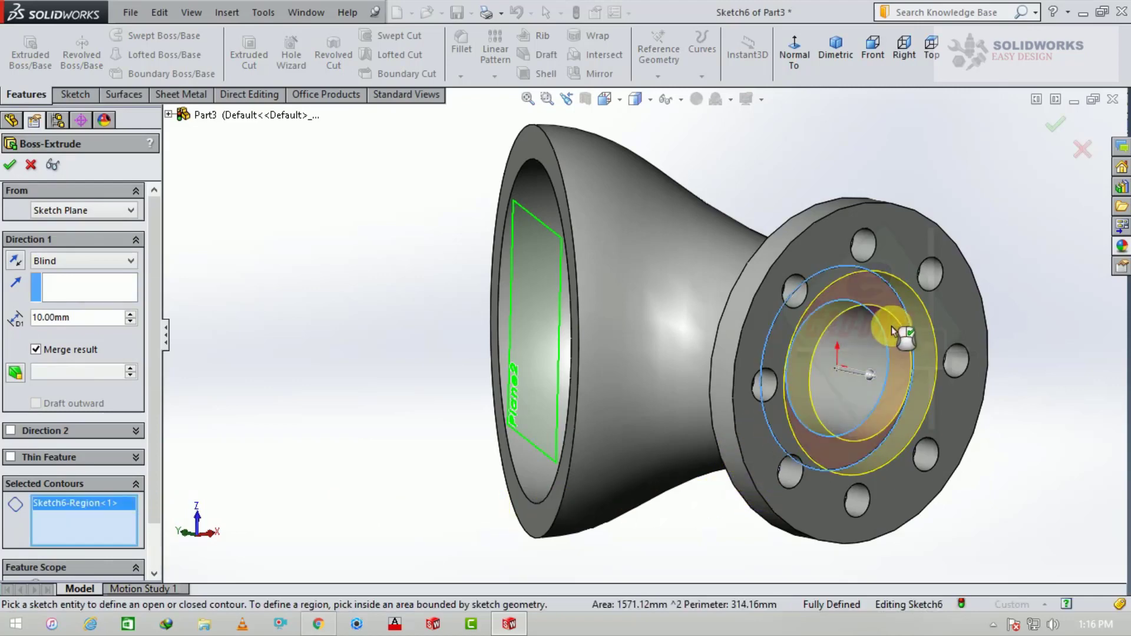
{"action": "left_click", "coordinate": [10, 167]}
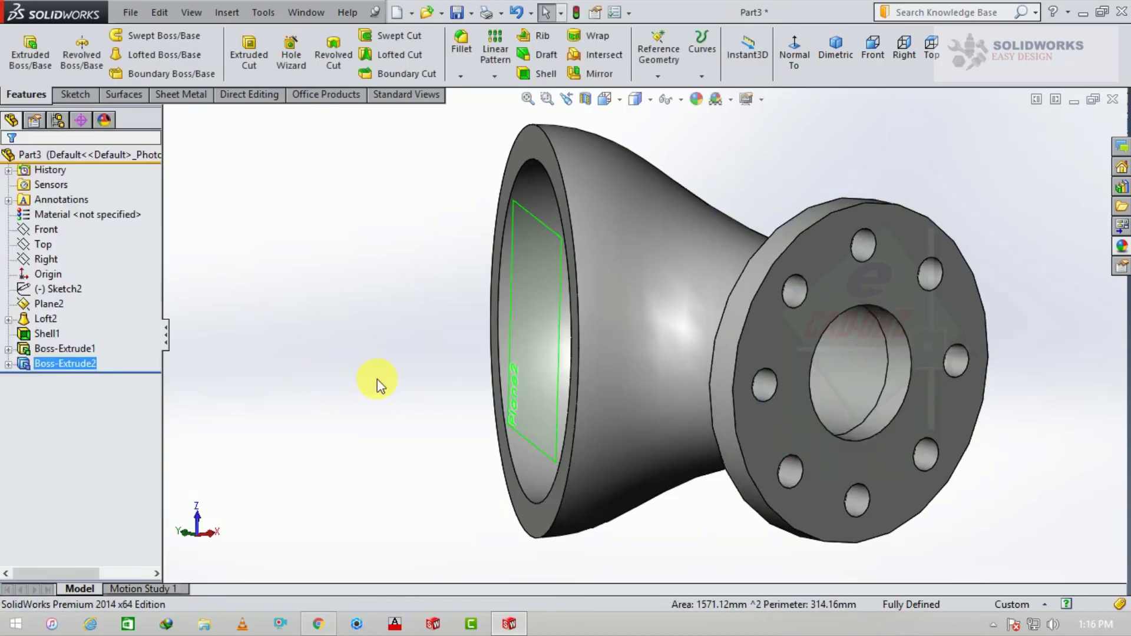
- Start a sketch on the elbow's open-end face, viewed normal to it
{"action": "scroll", "coordinate": [413, 385], "scroll_direction": "up", "scroll_amount": 3}
{"action": "mouse_move", "coordinate": [442, 386]}
{"action": "middle_mouse_down"}
{"action": "mouse_move", "coordinate": [746, 273]}
{"action": "mouse_move", "coordinate": [649, 249]}
{"action": "middle_mouse_up"}
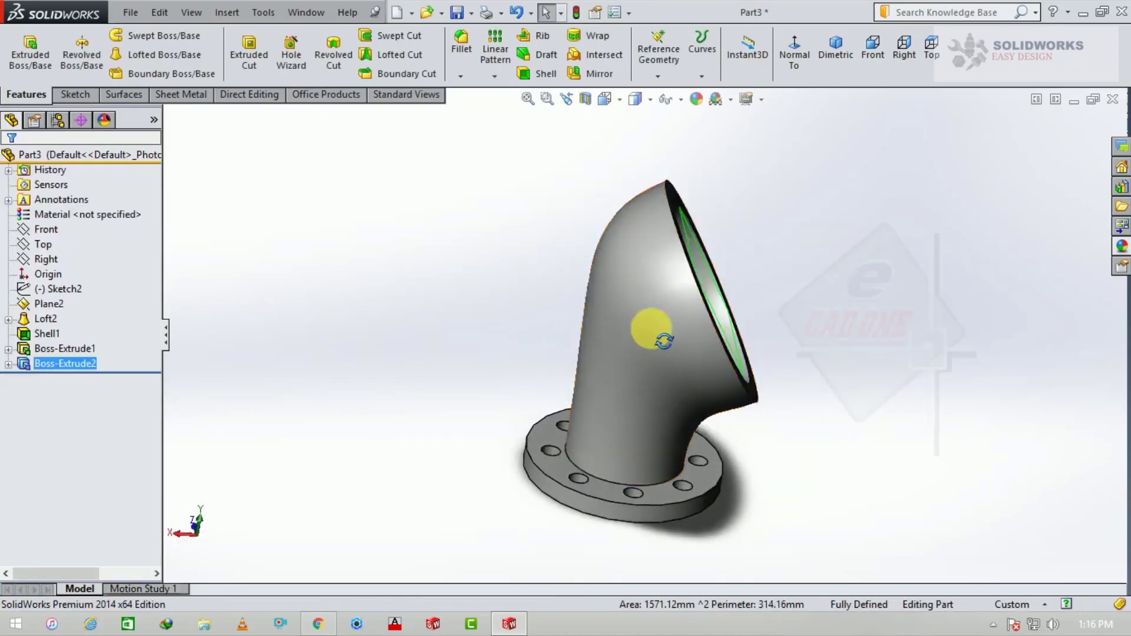
{"action": "mouse_move", "coordinate": [725, 328]}
{"action": "middle_mouse_down"}
{"action": "mouse_move", "coordinate": [586, 410]}
{"action": "mouse_move", "coordinate": [662, 346]}
{"action": "mouse_move", "coordinate": [642, 230]}
{"action": "mouse_move", "coordinate": [687, 324]}
{"action": "mouse_move", "coordinate": [598, 271]}
{"action": "mouse_move", "coordinate": [584, 343]}
{"action": "mouse_move", "coordinate": [554, 360]}
{"action": "middle_mouse_up"}
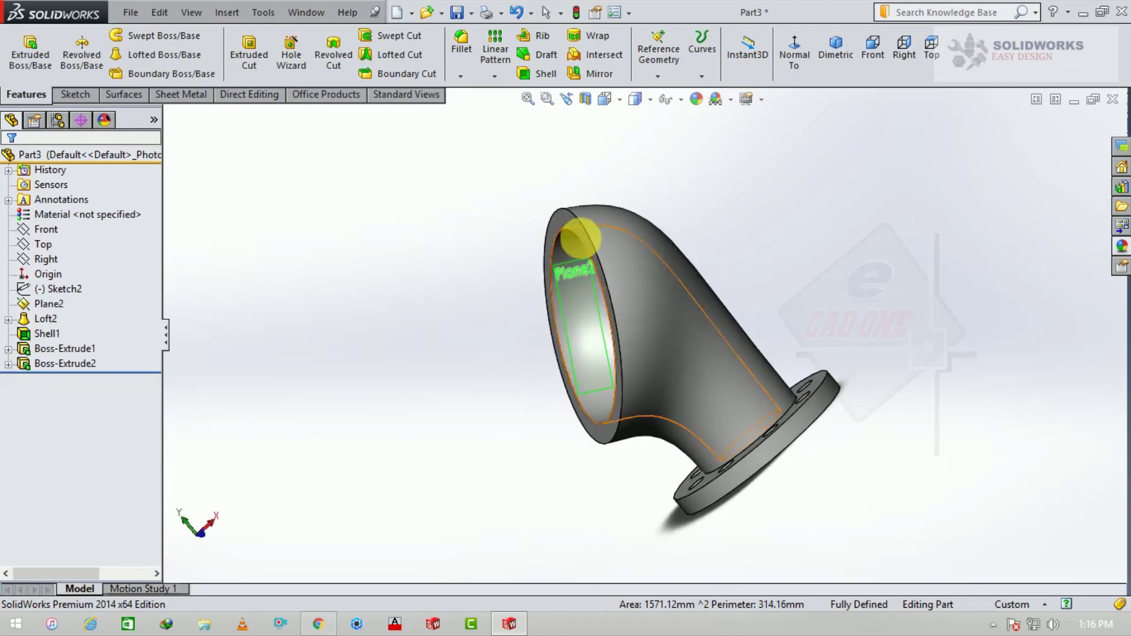
{"action": "scroll", "coordinate": [569, 236], "scroll_direction": "down", "scroll_amount": 3}
{"action": "left_click", "coordinate": [567, 232]}
{"action": "left_click", "coordinate": [625, 172]}
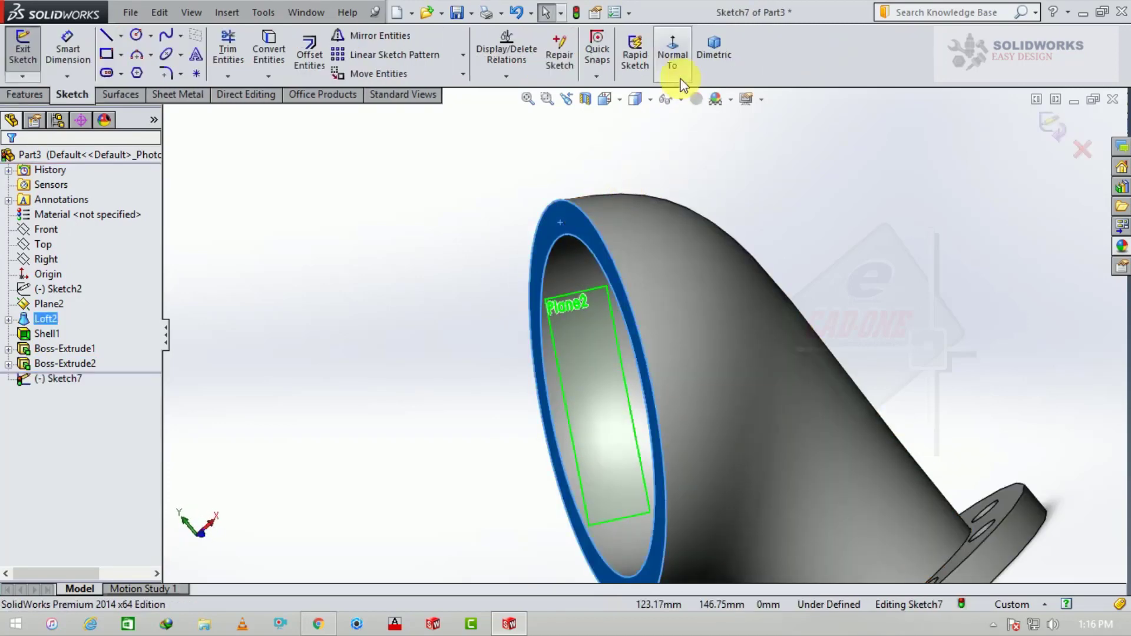
{"action": "left_click", "coordinate": [671, 61]}
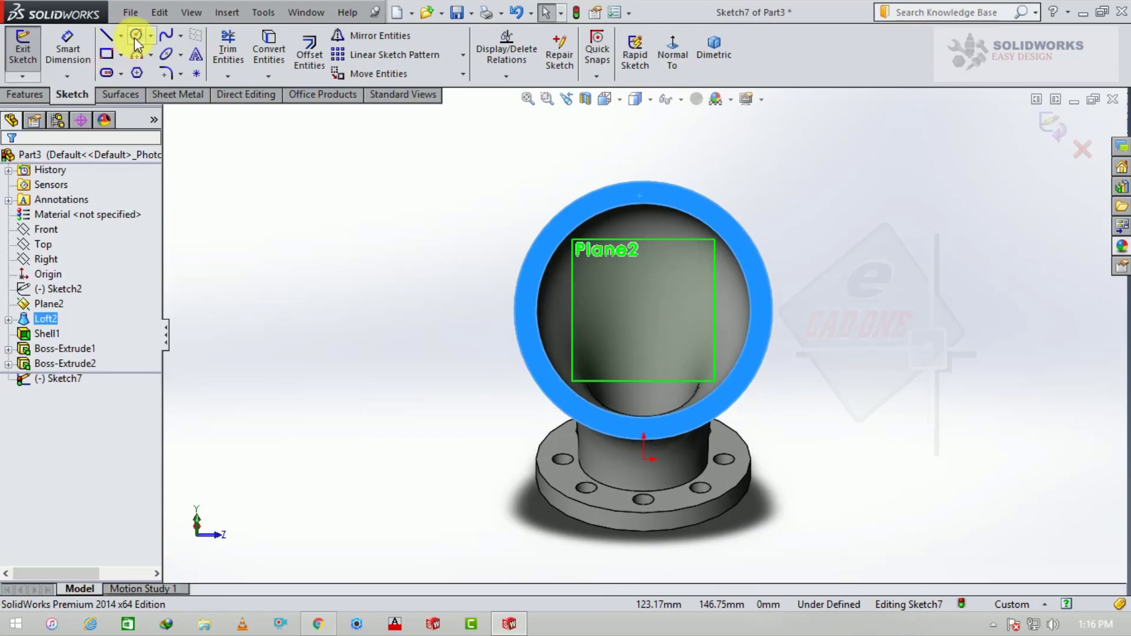
- Draw a circle centred on the opening, about 67 mm radius, just outside the rim
{"action": "left_click", "coordinate": [135, 35]}
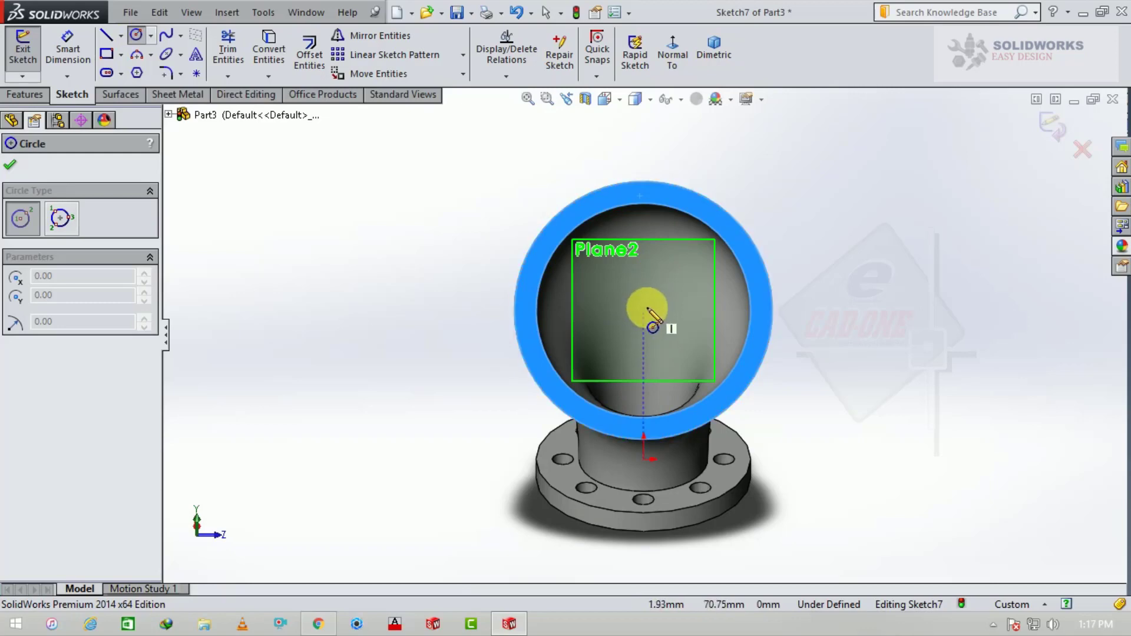
{"action": "left_click", "coordinate": [645, 311]}
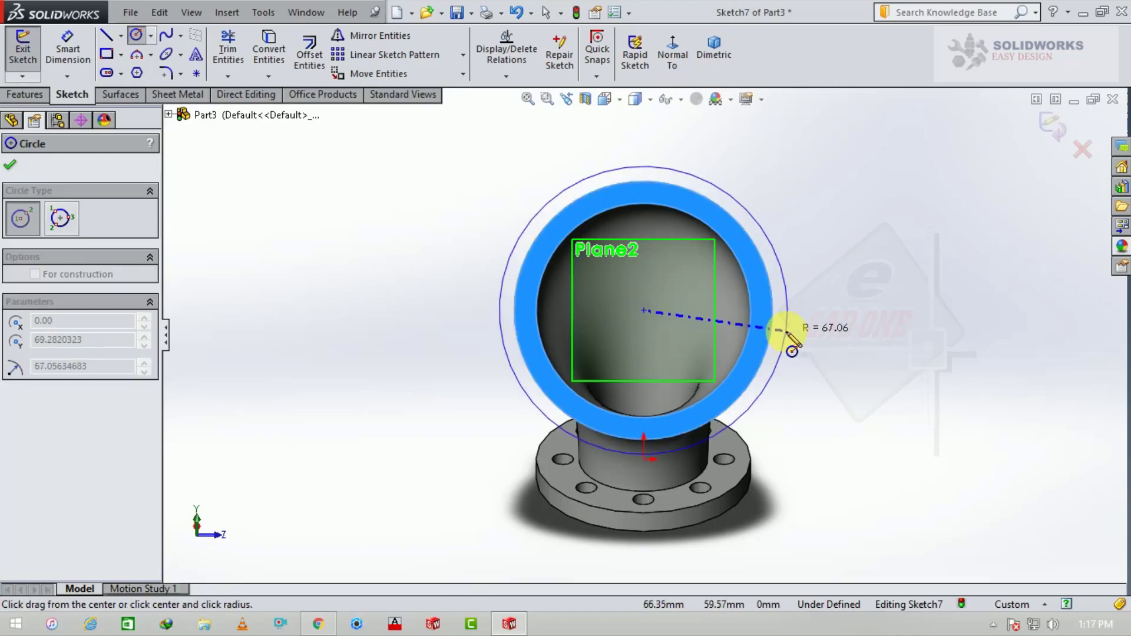
{"action": "left_click", "coordinate": [787, 333]}
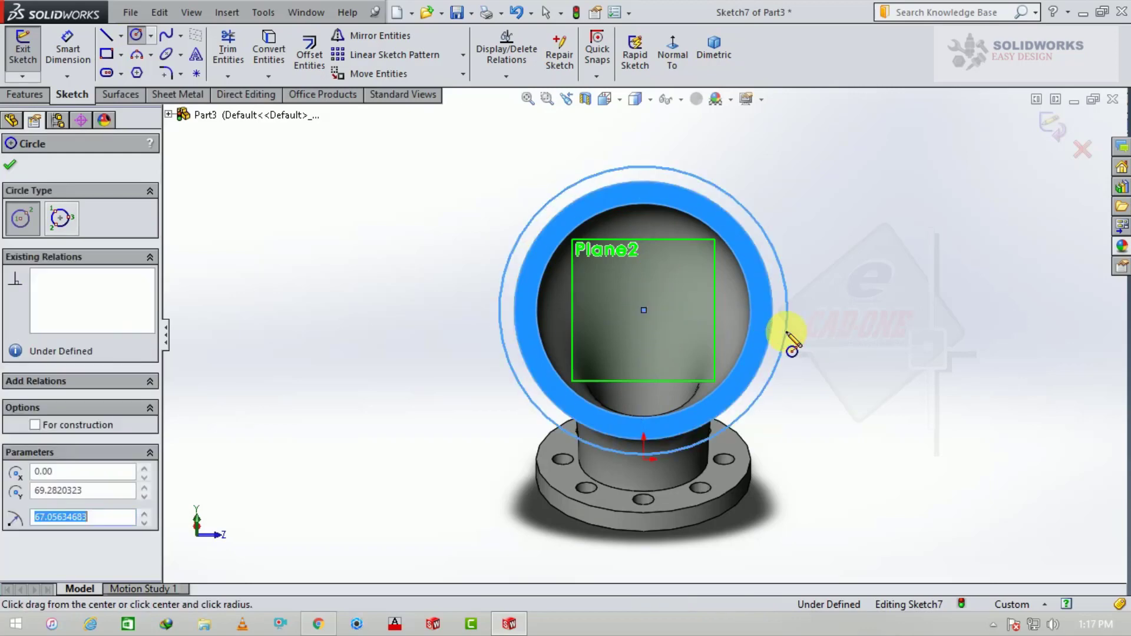
- Dimension the first circle to Ø138
{"action": "left_click", "coordinate": [68, 50]}
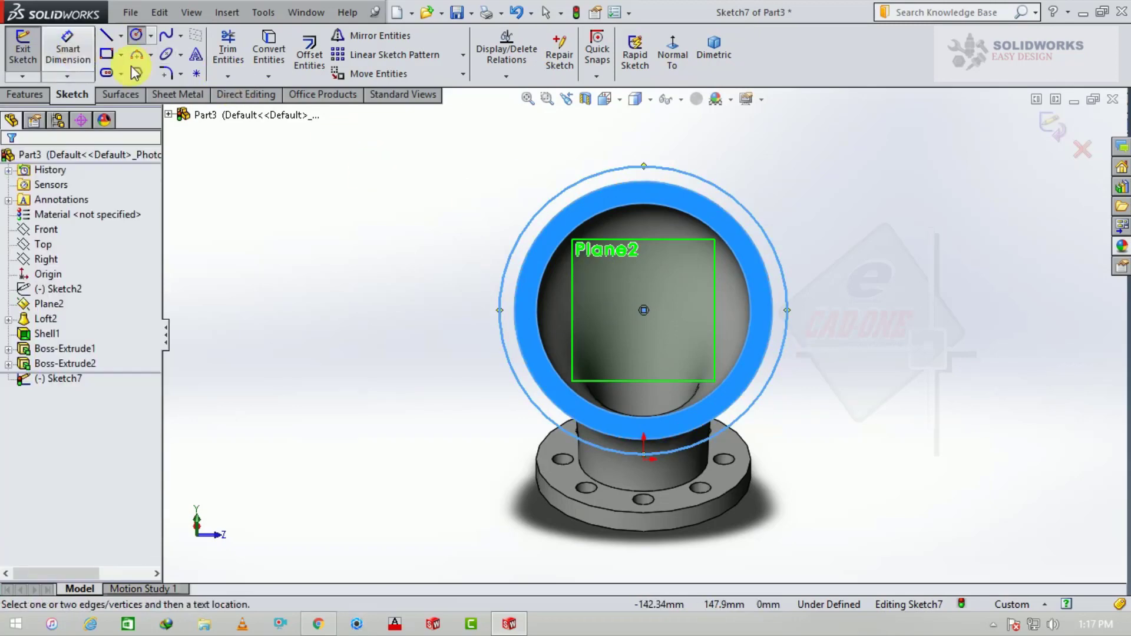
{"action": "left_click", "coordinate": [516, 238]}
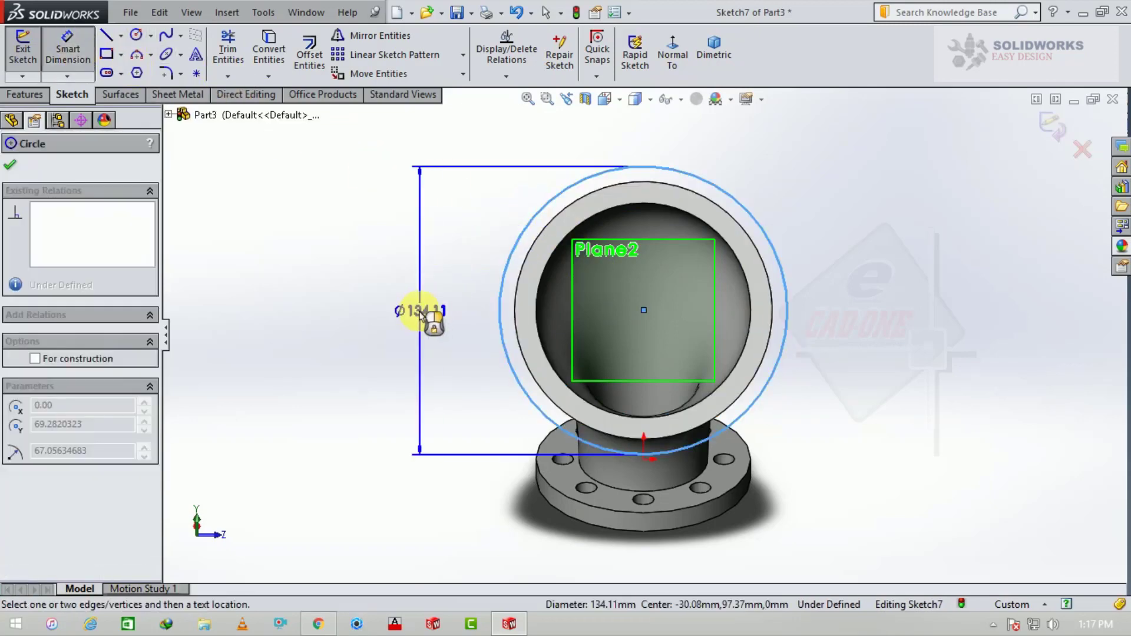
{"action": "left_click", "coordinate": [419, 315]}
{"action": "type", "text": "138"}
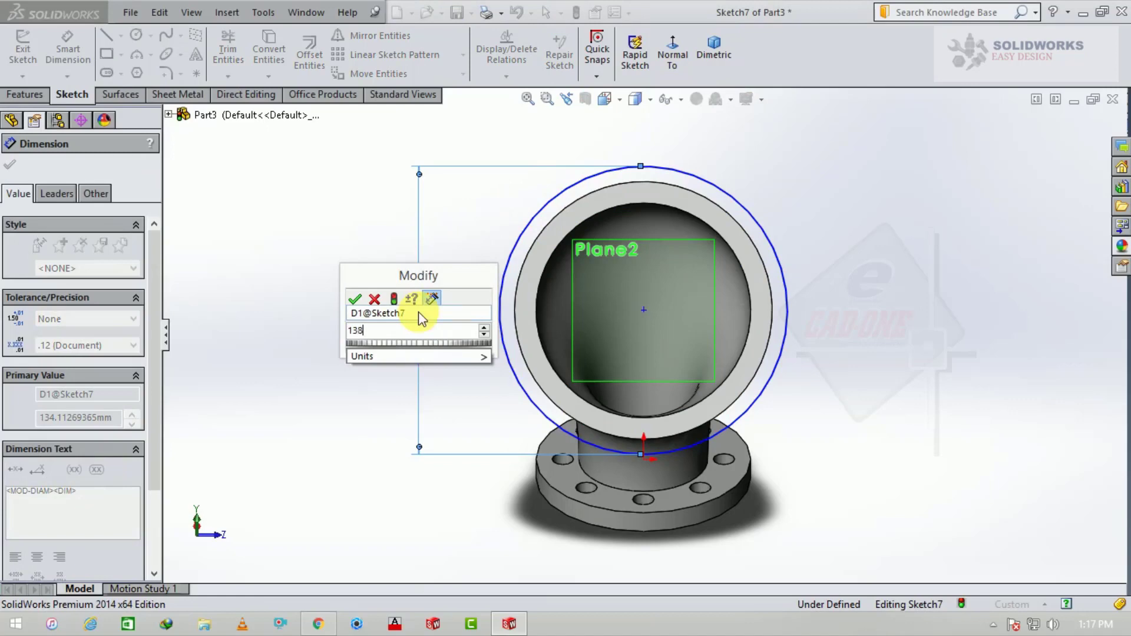
{"action": "key", "text": "Return"}
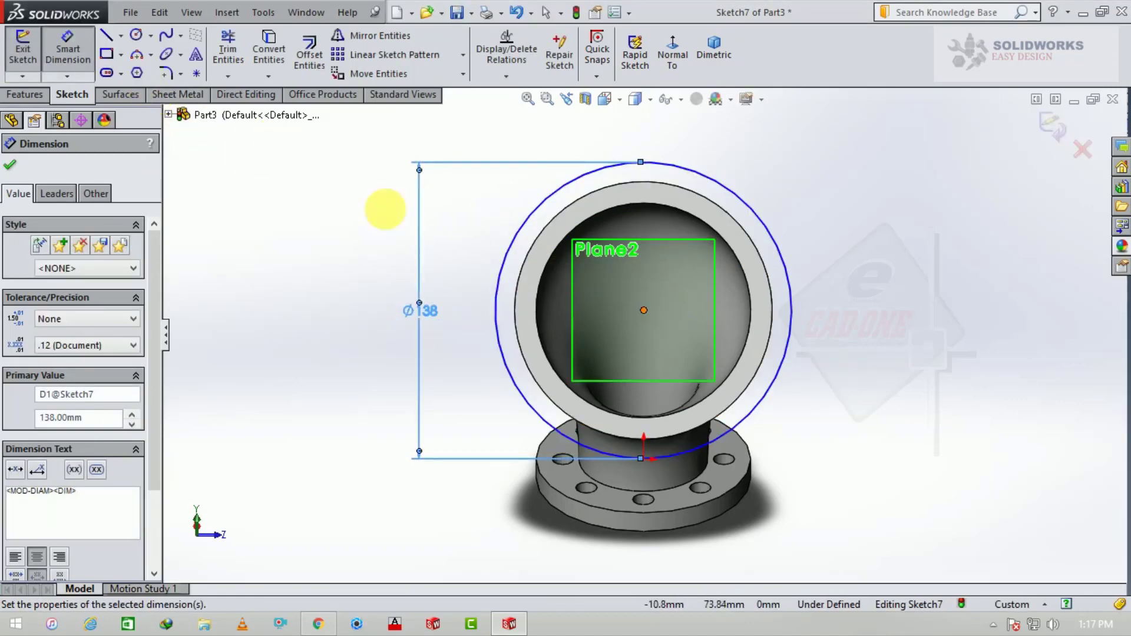
- Add a second concentric circle around it, dimensioned Ø160
{"action": "left_click", "coordinate": [136, 35]}
{"action": "left_click", "coordinate": [644, 311]}
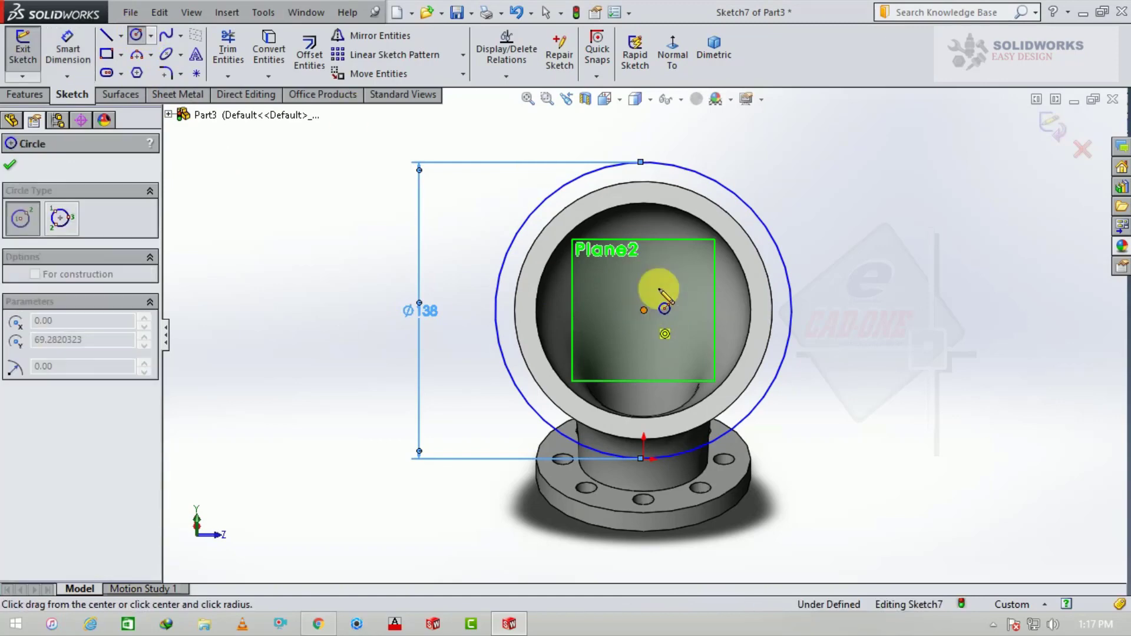
{"action": "left_click", "coordinate": [759, 234]}
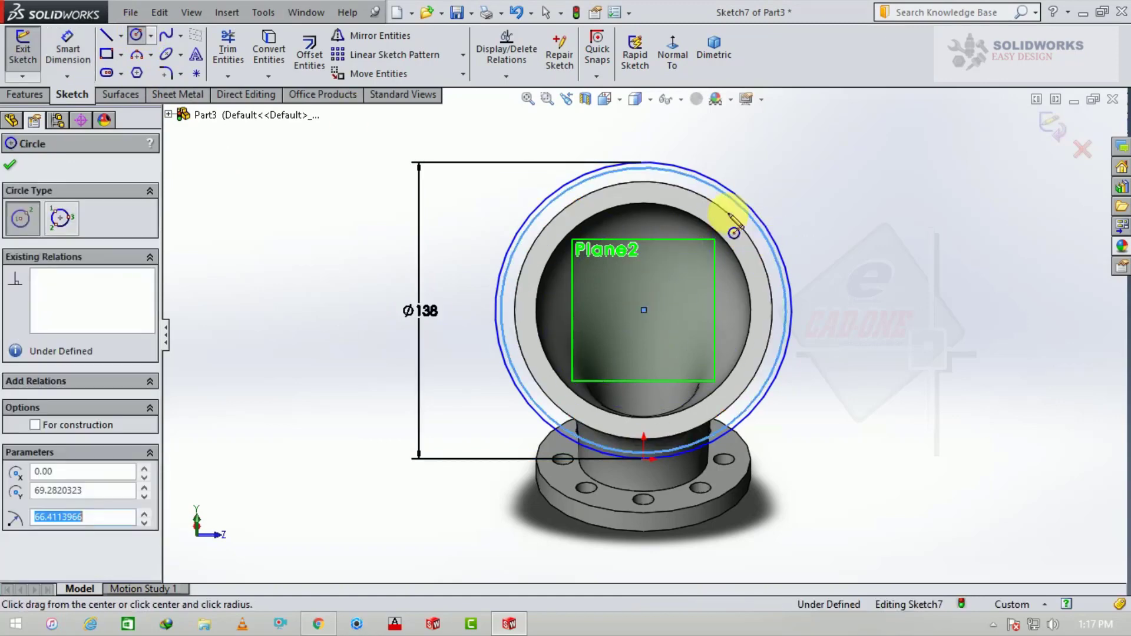
{"action": "left_click", "coordinate": [68, 50]}
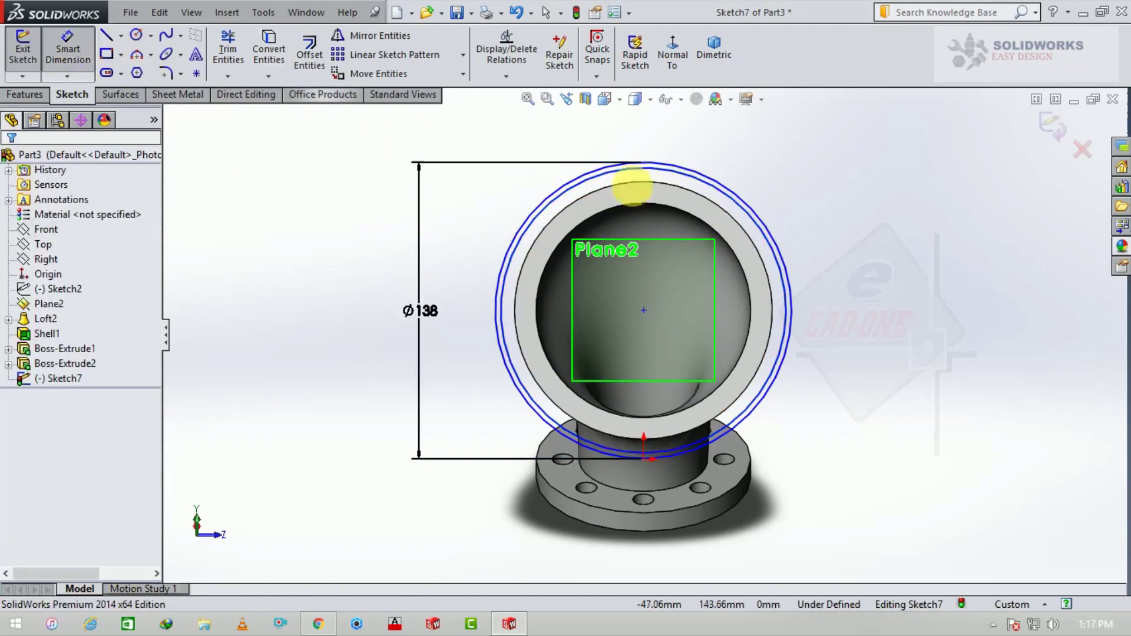
{"action": "left_click", "coordinate": [768, 234]}
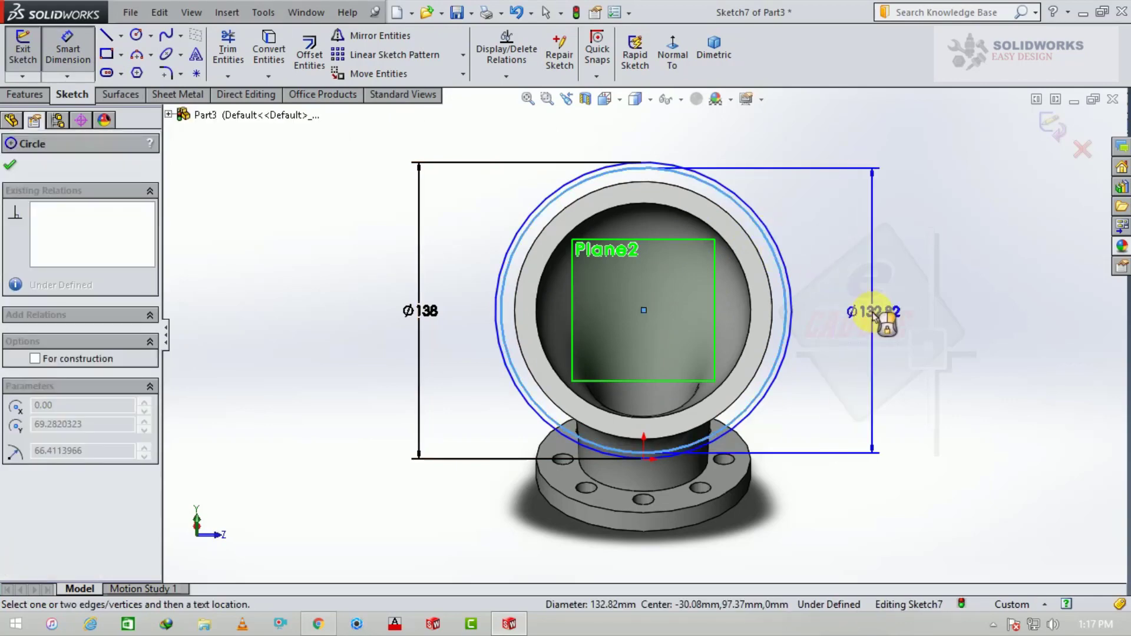
{"action": "left_click", "coordinate": [873, 313]}
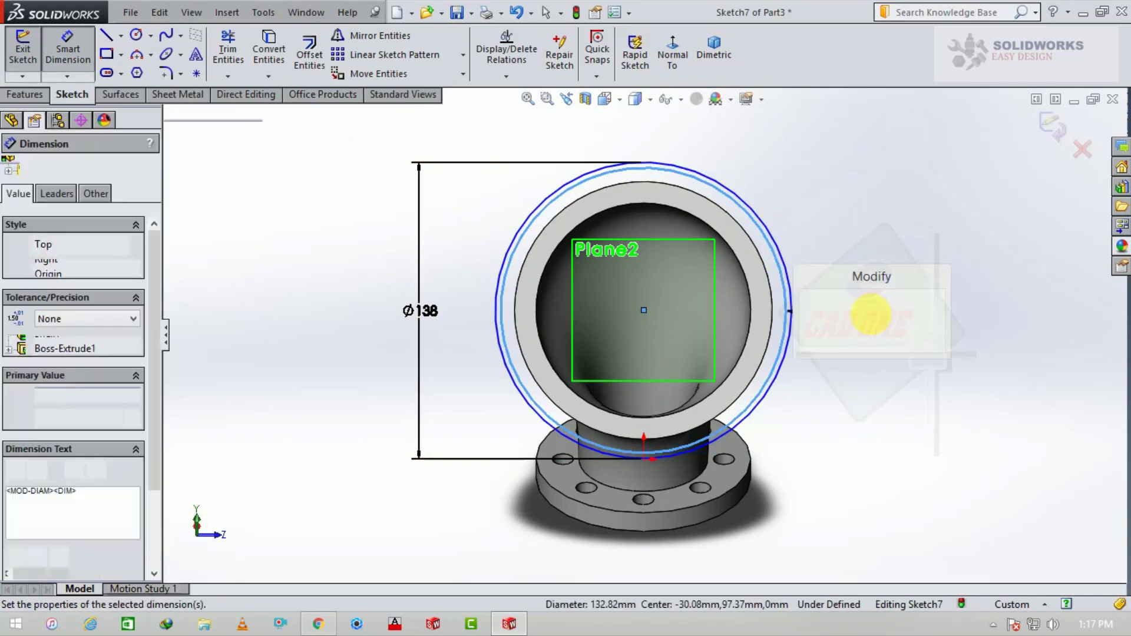
{"action": "type", "text": "160"}
{"action": "key", "text": "Return"}
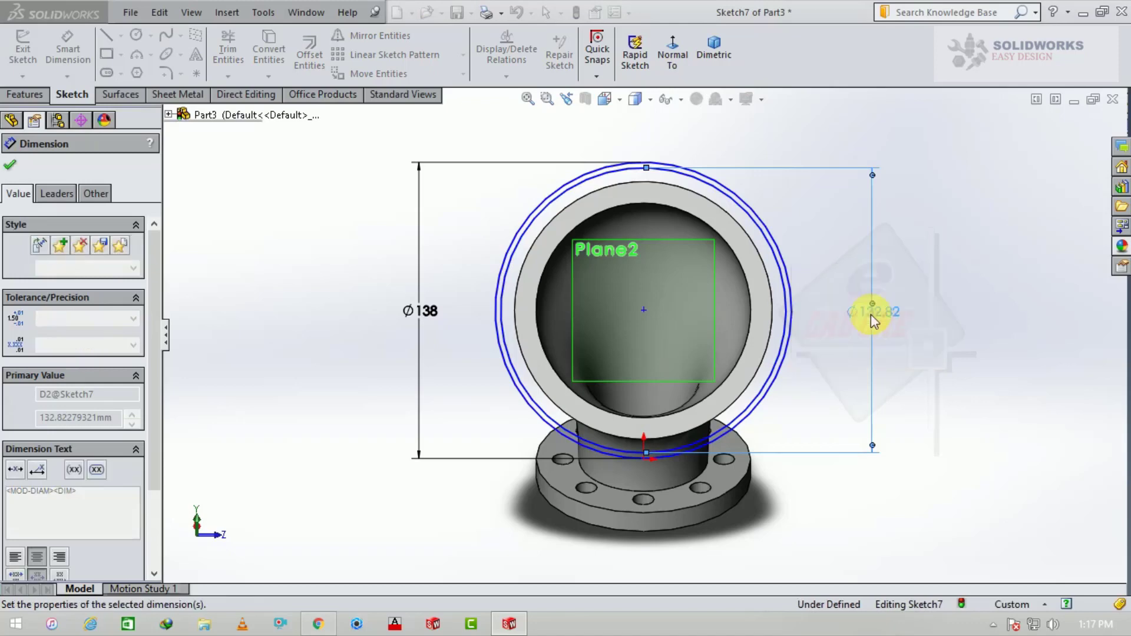
{"action": "key", "text": "Escape"}
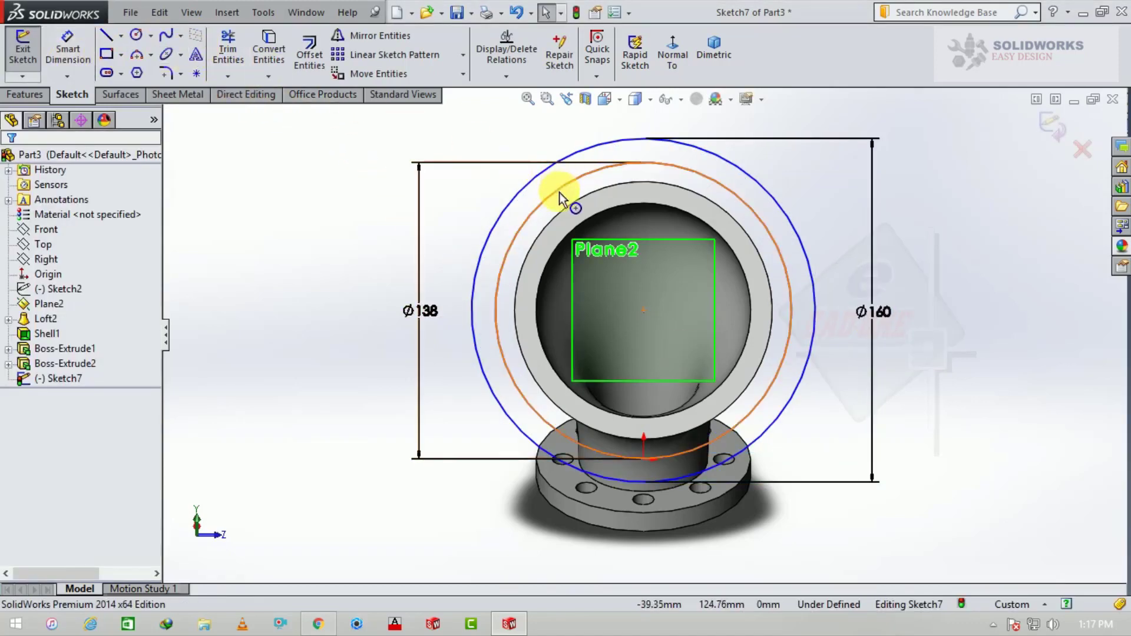
{"action": "left_click", "coordinate": [580, 177]}
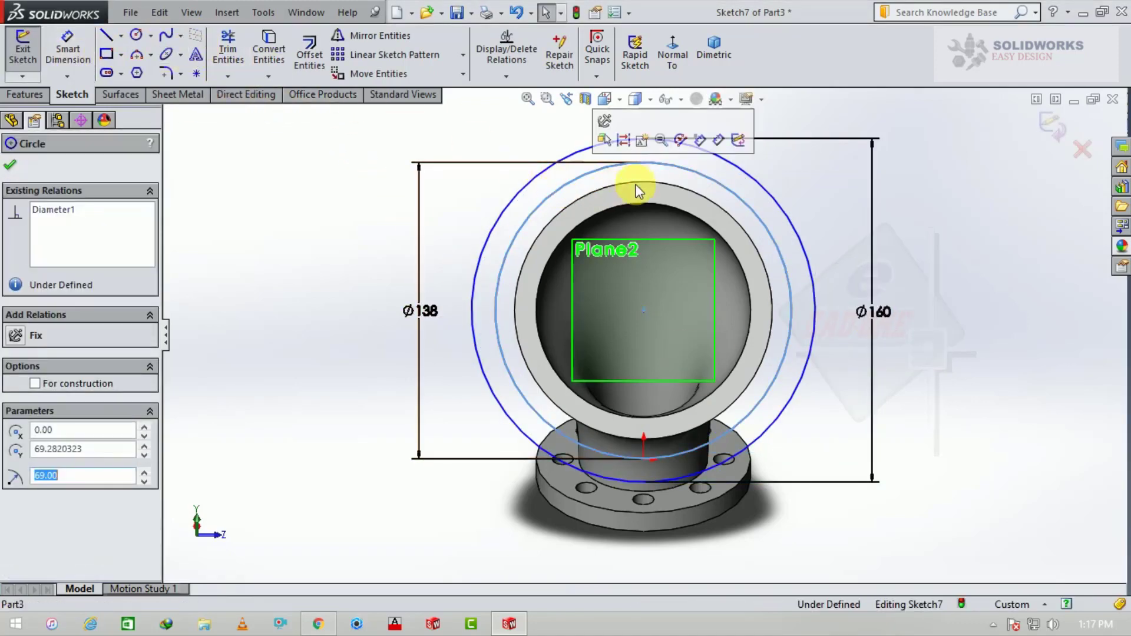
- Make the Ø138 circle construction and draw a Ø10 bolt hole at its top
{"action": "left_click", "coordinate": [623, 141]}
{"action": "left_click", "coordinate": [135, 36]}
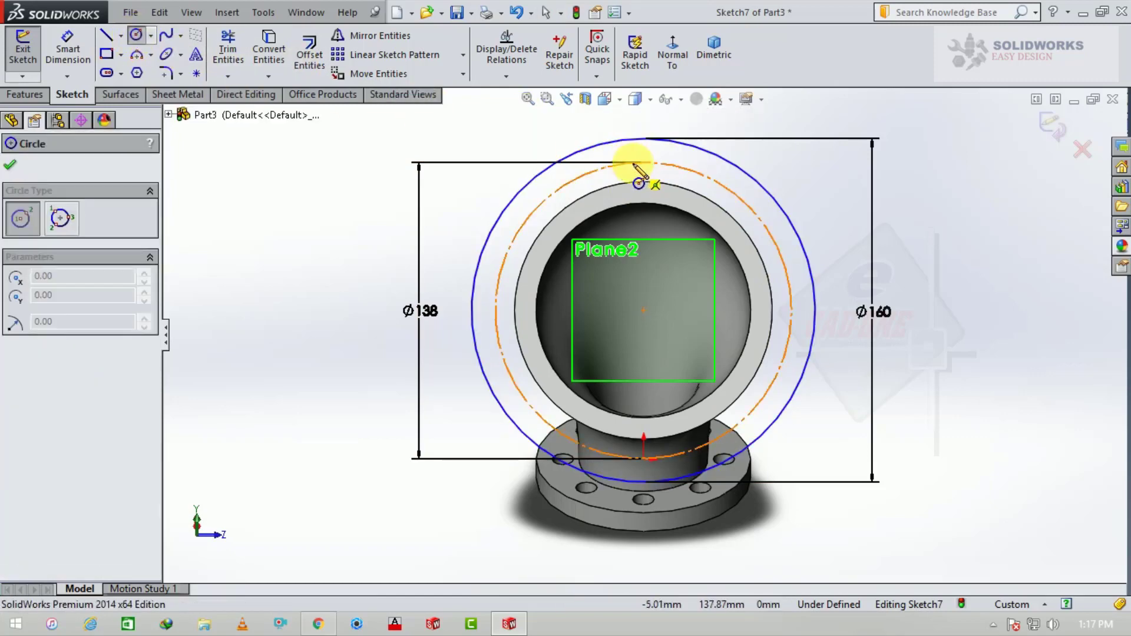
{"action": "left_click", "coordinate": [643, 162]}
{"action": "left_click", "coordinate": [658, 177]}
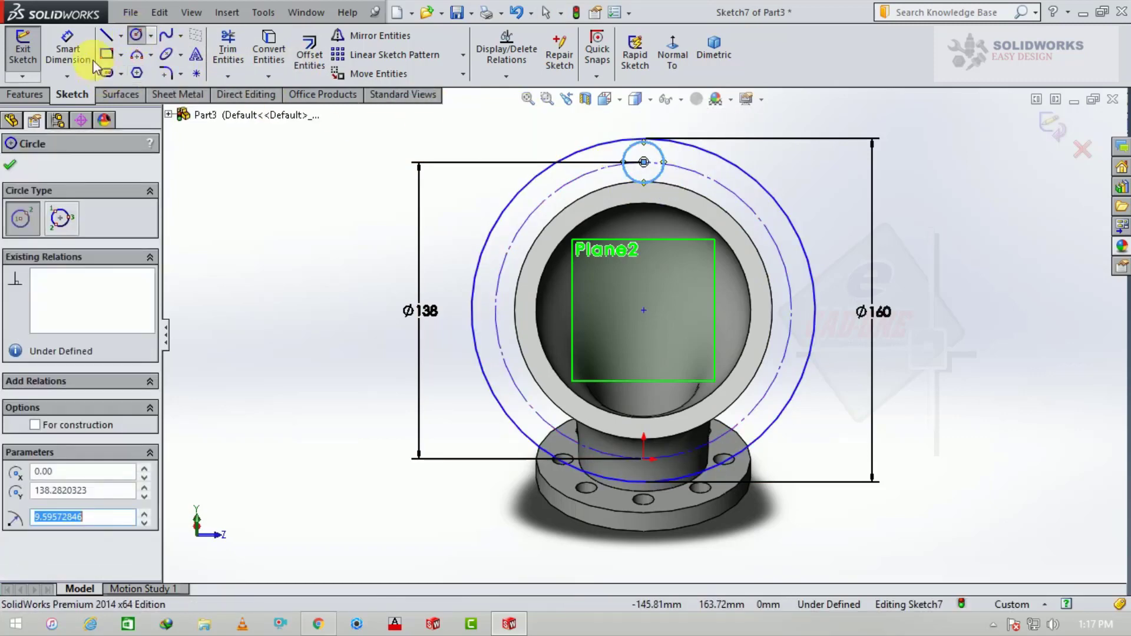
{"action": "left_click", "coordinate": [68, 48]}
{"action": "left_click", "coordinate": [664, 162]}
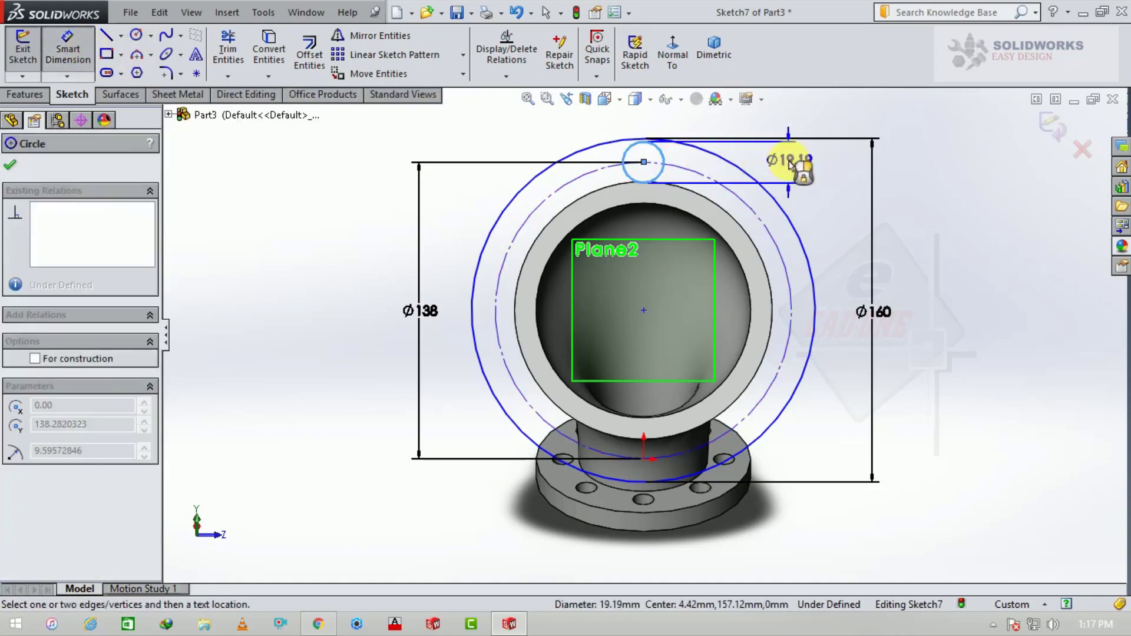
{"action": "left_click", "coordinate": [791, 160]}
{"action": "type", "text": "10"}
{"action": "key", "text": "Return"}
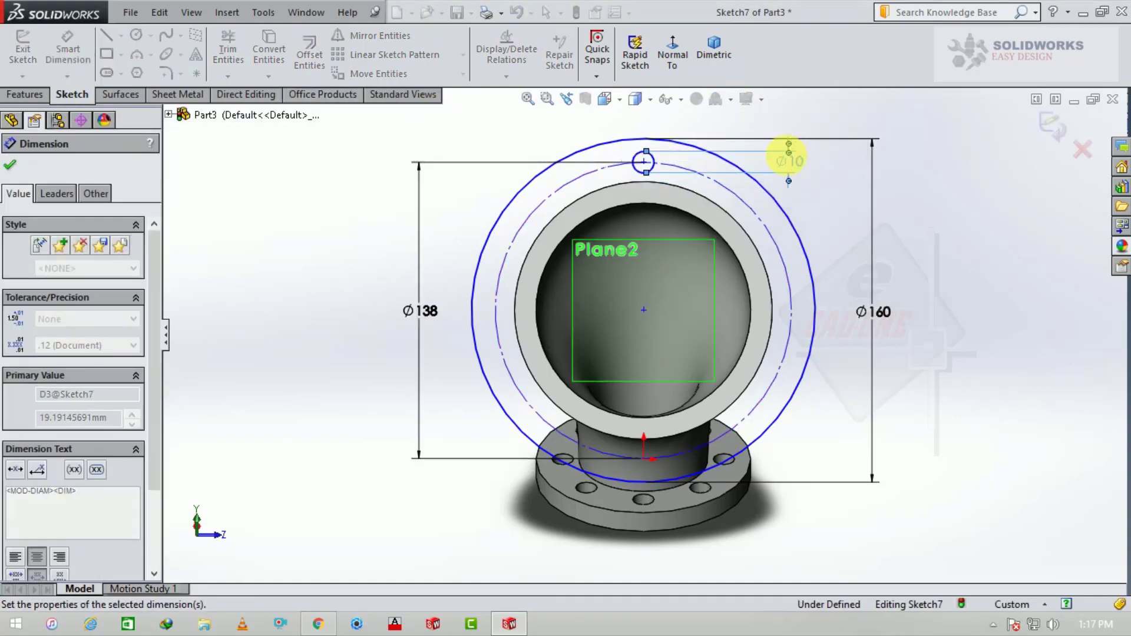
- Circular-pattern the Ø10 hole eight times around the sketch's centre point
{"action": "left_click", "coordinate": [463, 55]}
{"action": "left_click", "coordinate": [442, 90]}
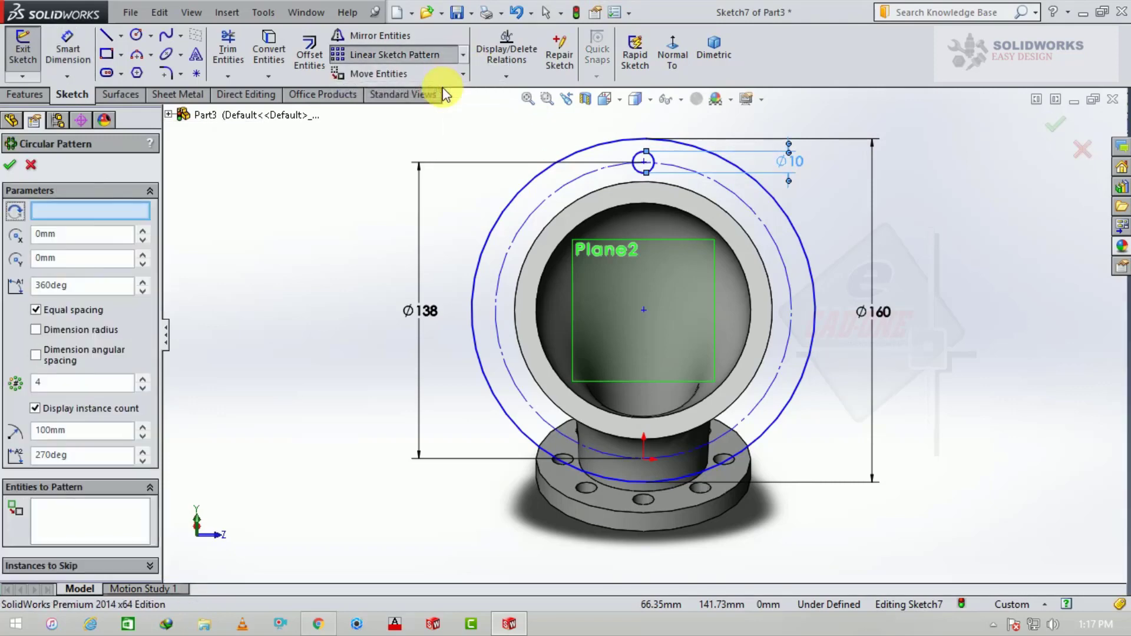
{"action": "left_click", "coordinate": [119, 529]}
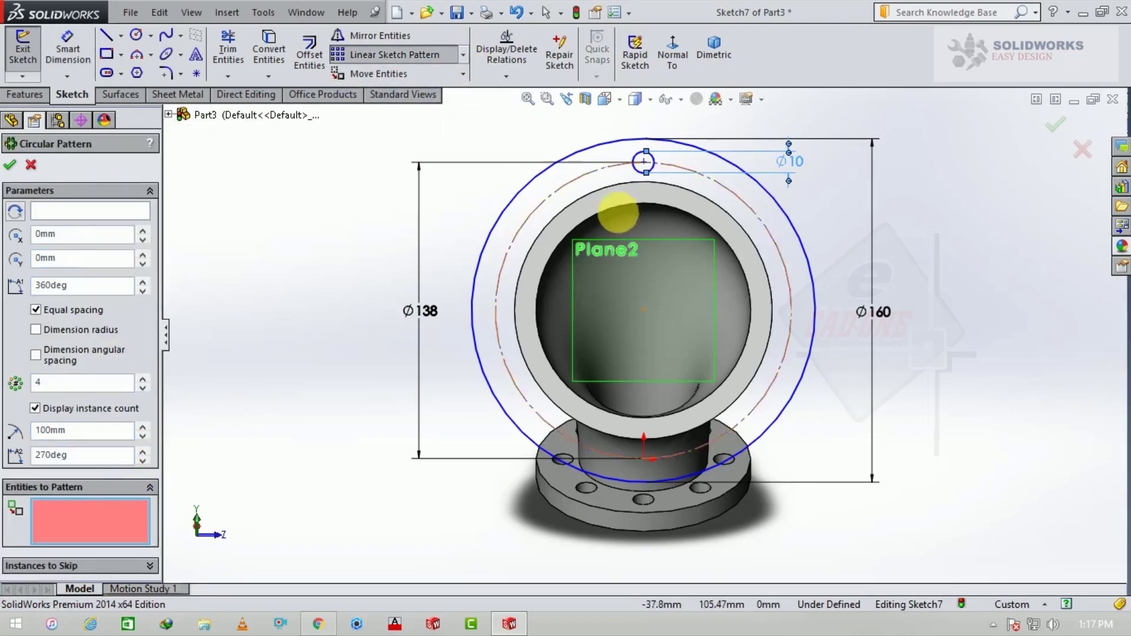
{"action": "left_click", "coordinate": [658, 166]}
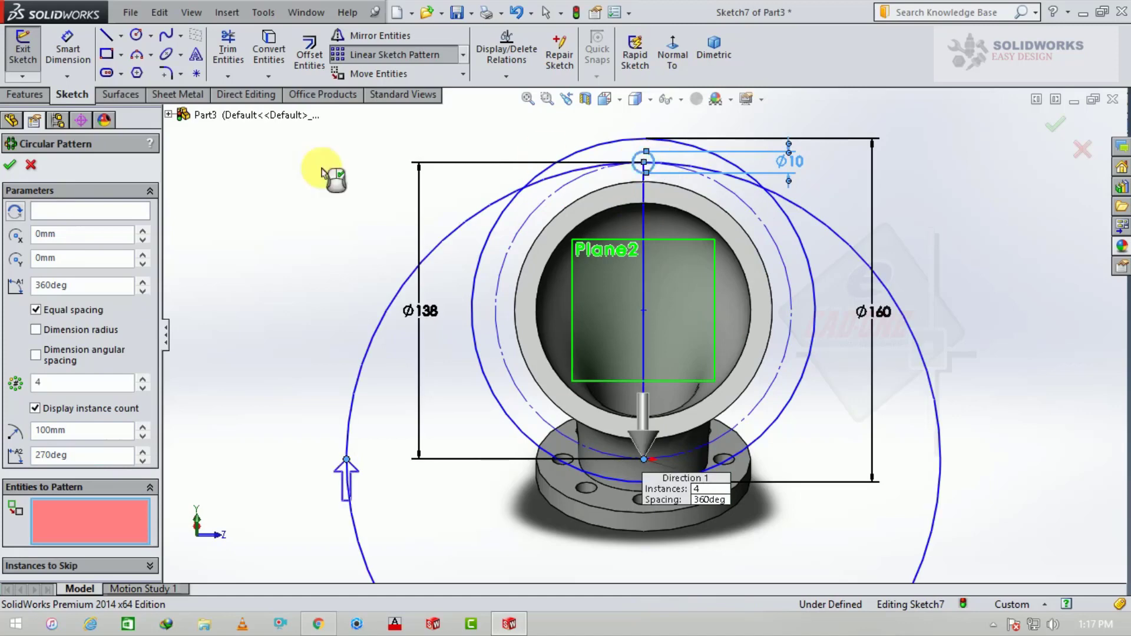
{"action": "left_click", "coordinate": [85, 213]}
{"action": "right_click", "coordinate": [89, 211]}
{"action": "left_click", "coordinate": [118, 216]}
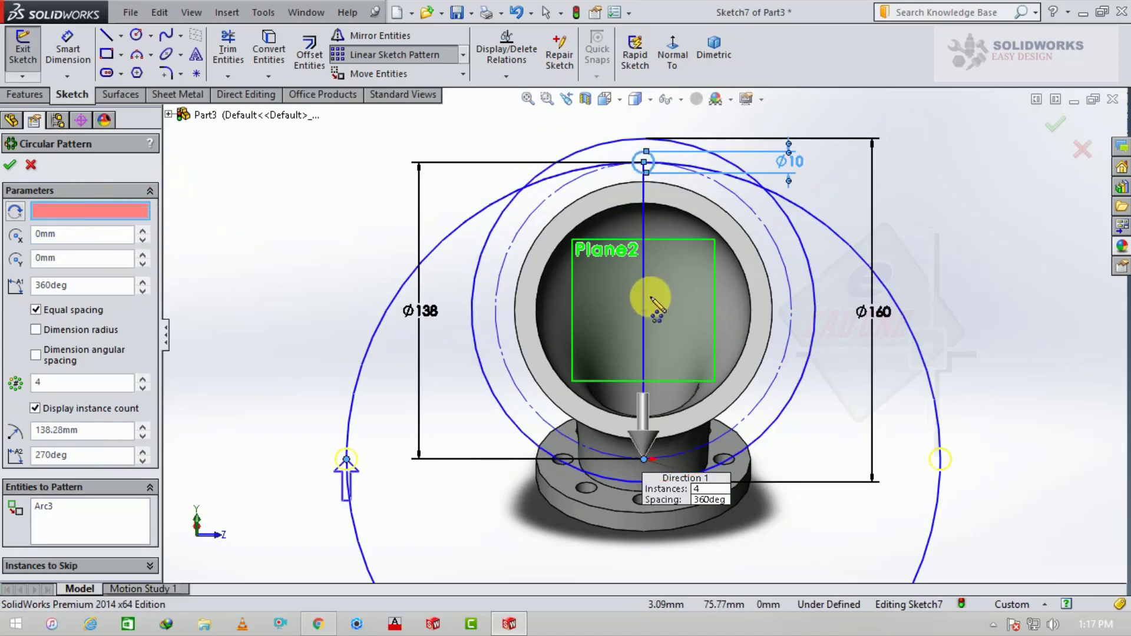
{"action": "left_click", "coordinate": [644, 309]}
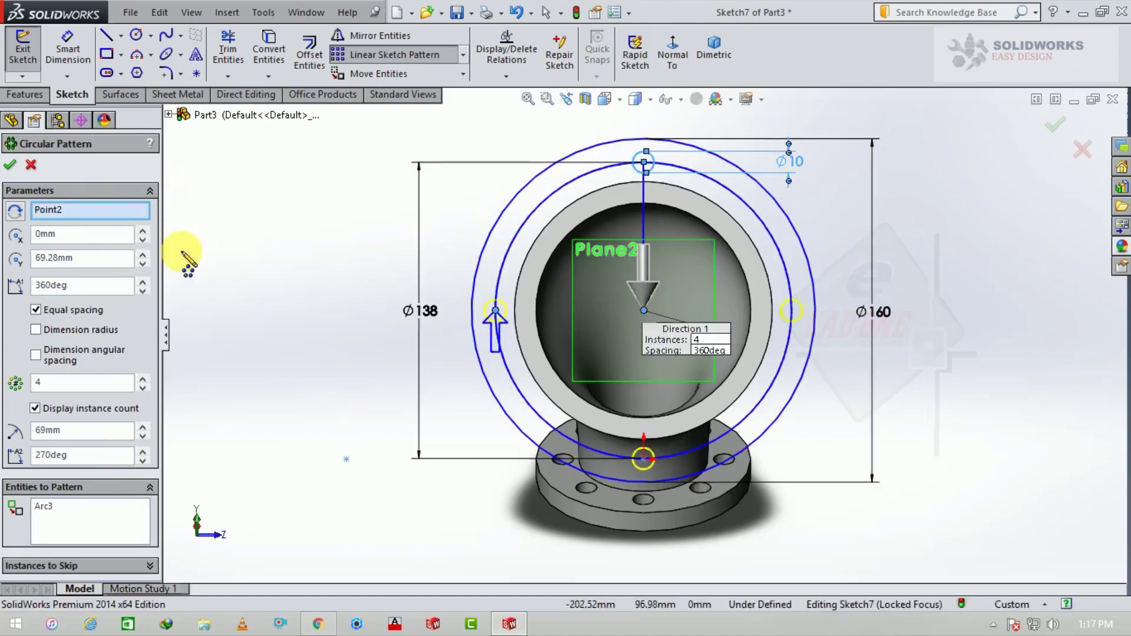
{"action": "left_click_drag", "start_coordinate": [85, 390], "coordinate": [3, 389]}
{"action": "type", "text": "8"}
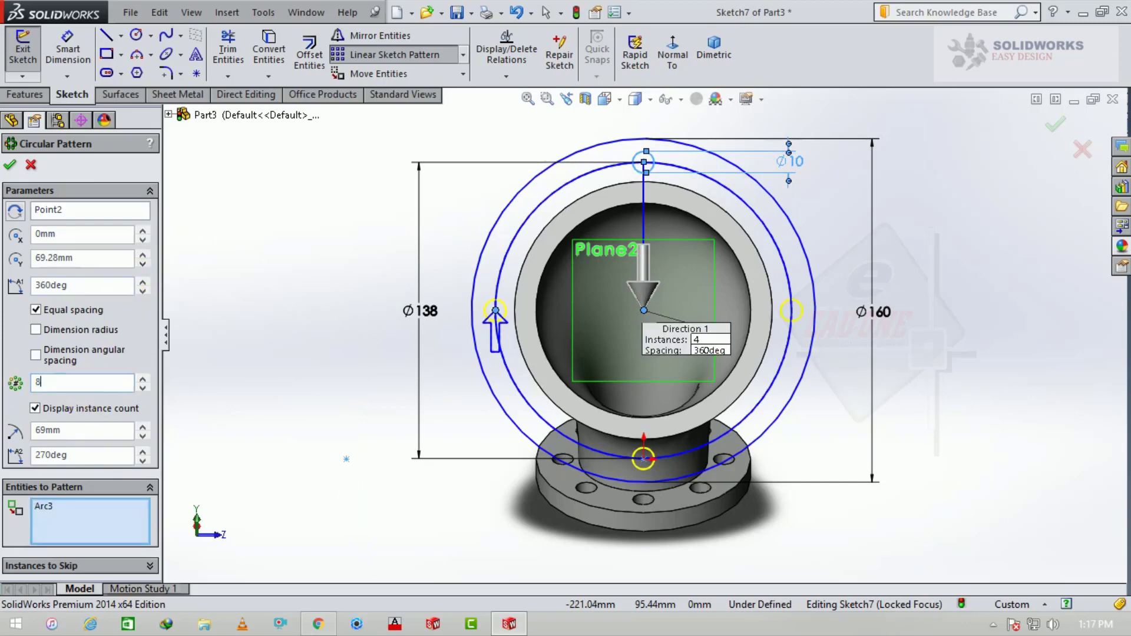
{"action": "left_click", "coordinate": [11, 168]}
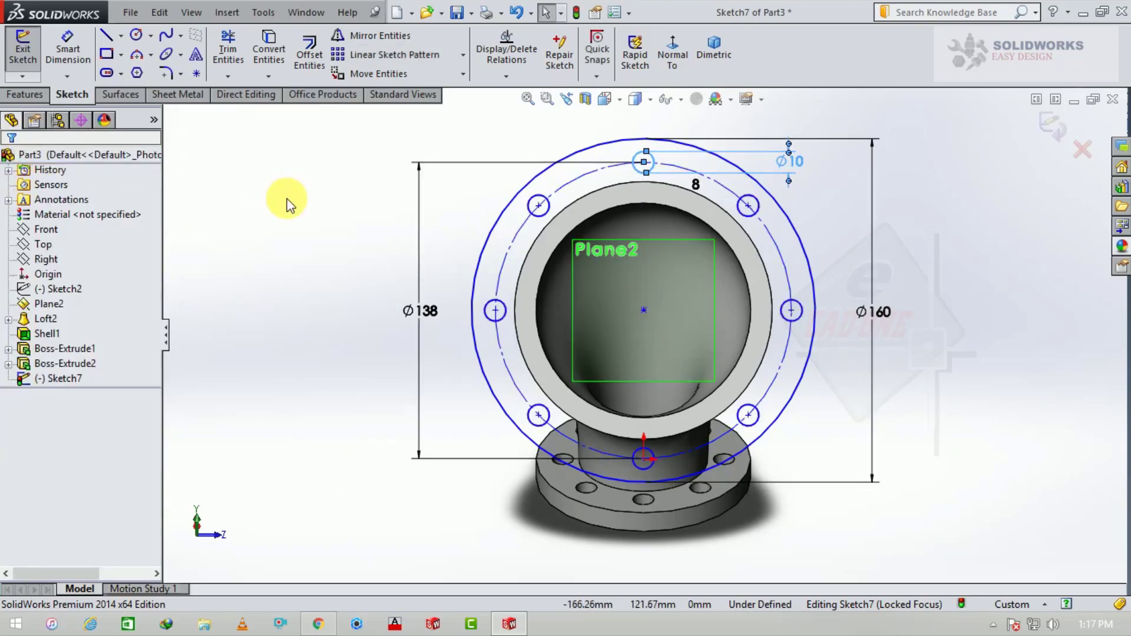
- Convert the pipe's inner circular edge into the flange sketch
{"action": "left_click", "coordinate": [137, 35]}
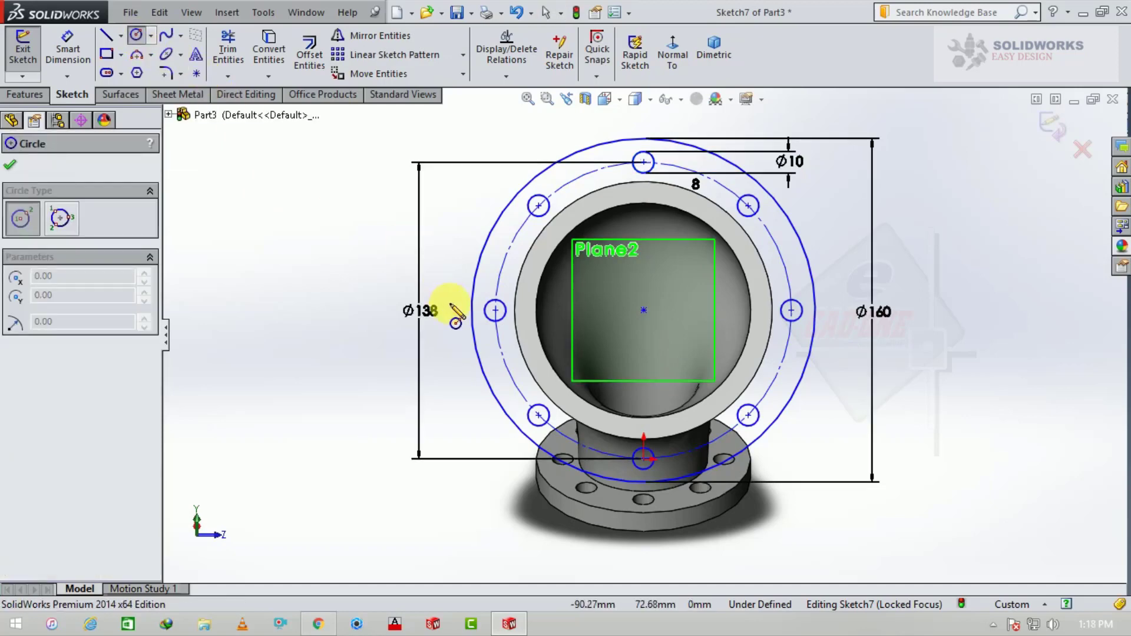
{"action": "key", "text": "Escape"}
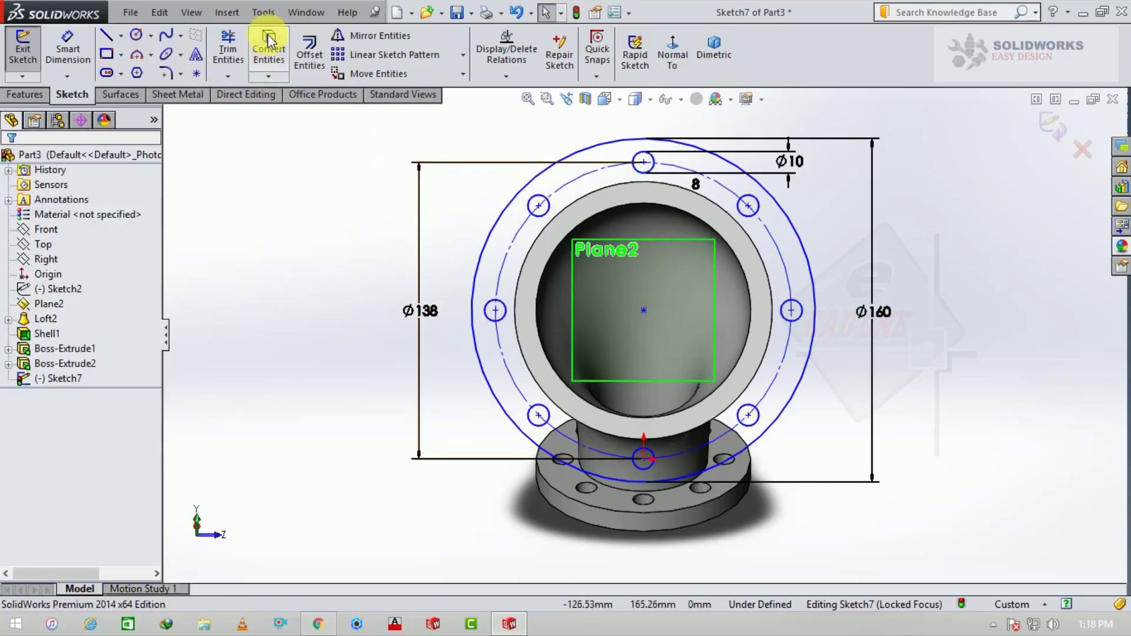
{"action": "left_click", "coordinate": [252, 59]}
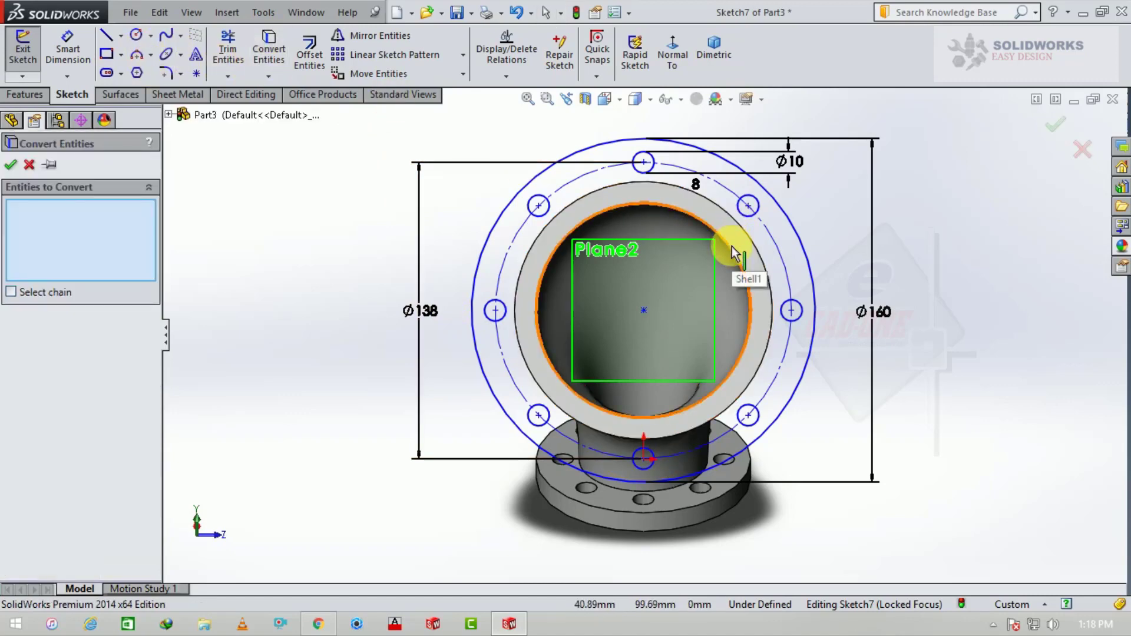
{"action": "left_click", "coordinate": [734, 253]}
{"action": "left_click", "coordinate": [12, 165]}
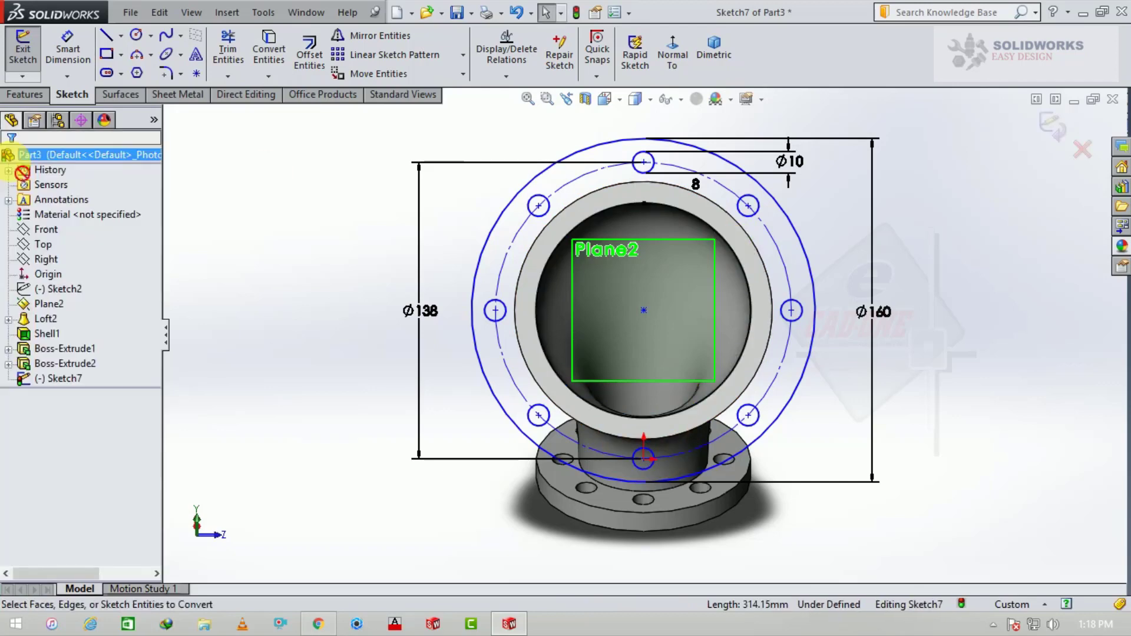
- Extrude the flange sketch 10 mm blind as Boss-Extrude3
{"action": "left_click", "coordinate": [27, 94]}
{"action": "left_click", "coordinate": [30, 50]}
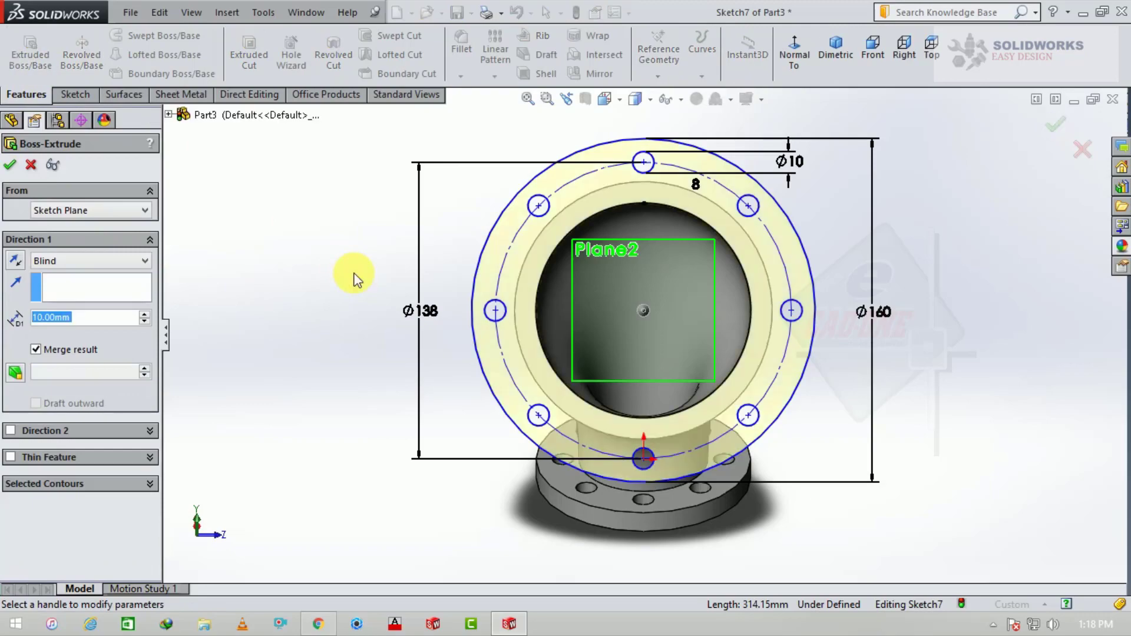
{"action": "middle_click_drag", "start_coordinate": [354, 273], "coordinate": [417, 324]}
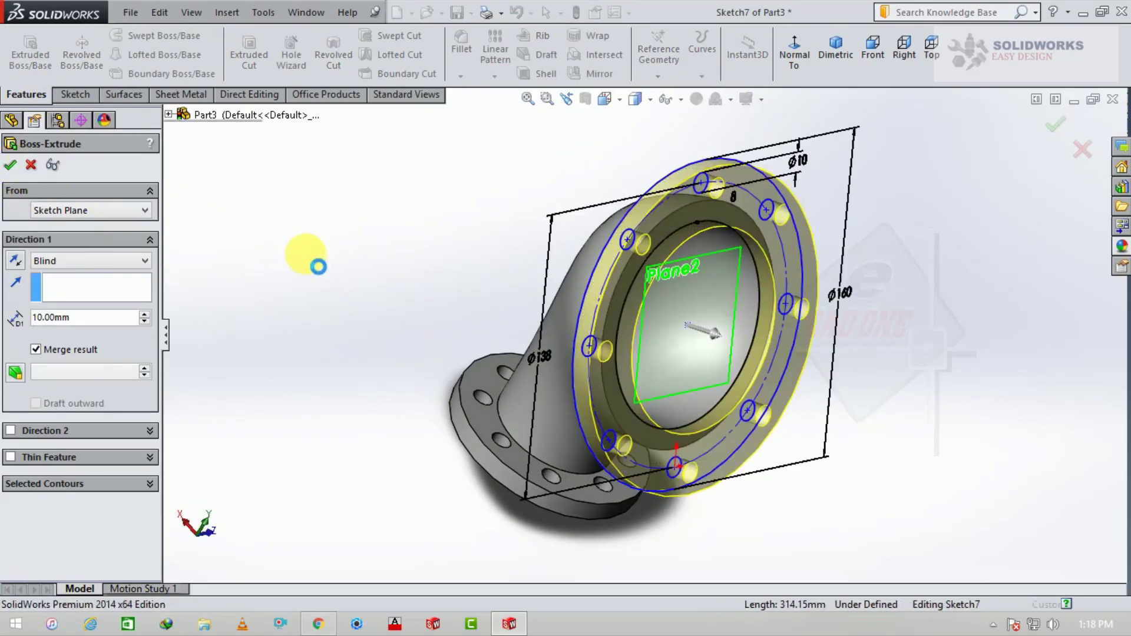
{"action": "key", "text": "Return"}
{"action": "mouse_move", "coordinate": [620, 399]}
{"action": "middle_mouse_down"}
{"action": "mouse_move", "coordinate": [480, 336]}
{"action": "mouse_move", "coordinate": [484, 377]}
{"action": "mouse_move", "coordinate": [505, 399]}
{"action": "mouse_move", "coordinate": [548, 377]}
{"action": "middle_mouse_up"}
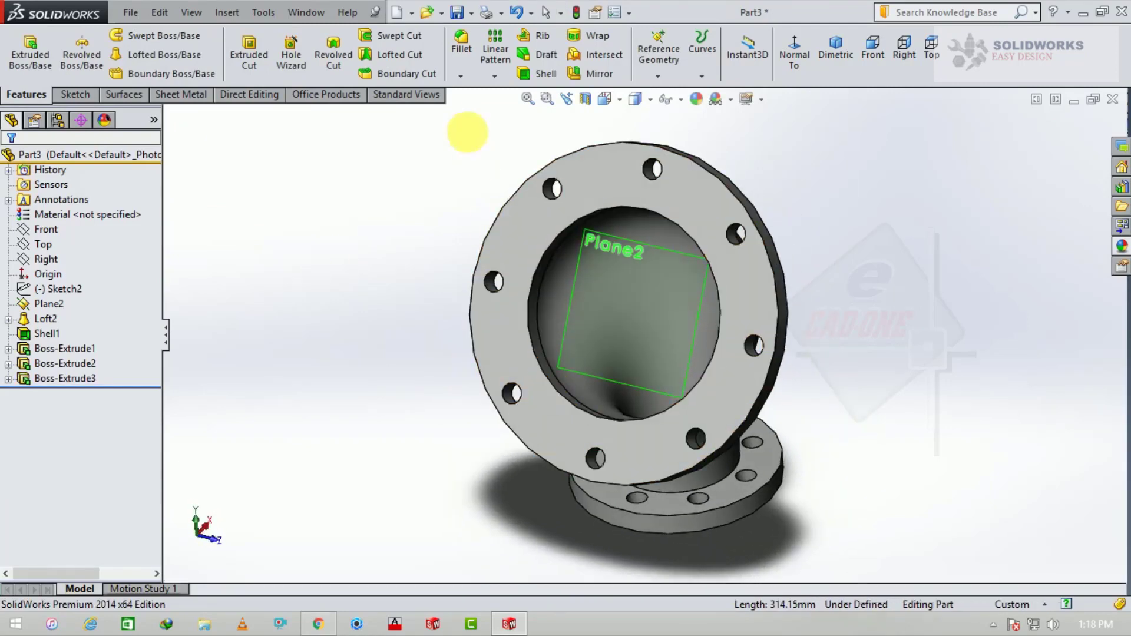
- Raise the part's shaded image quality toward High, giving 0.09454385 mm deviation
{"action": "left_click", "coordinate": [620, 13]}
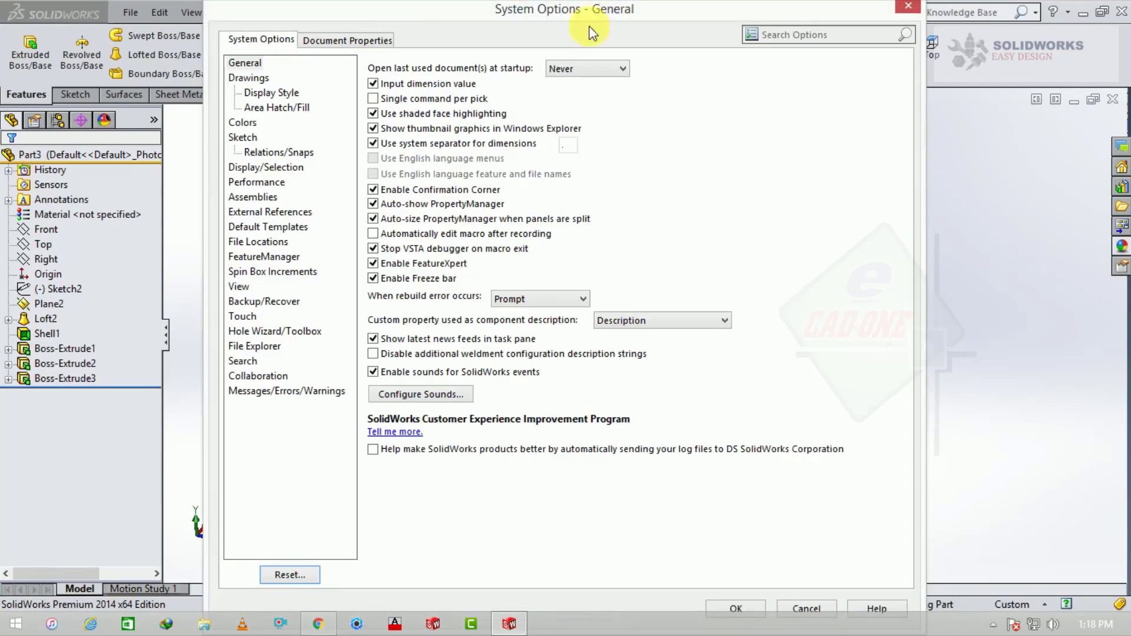
{"action": "left_click", "coordinate": [394, 42]}
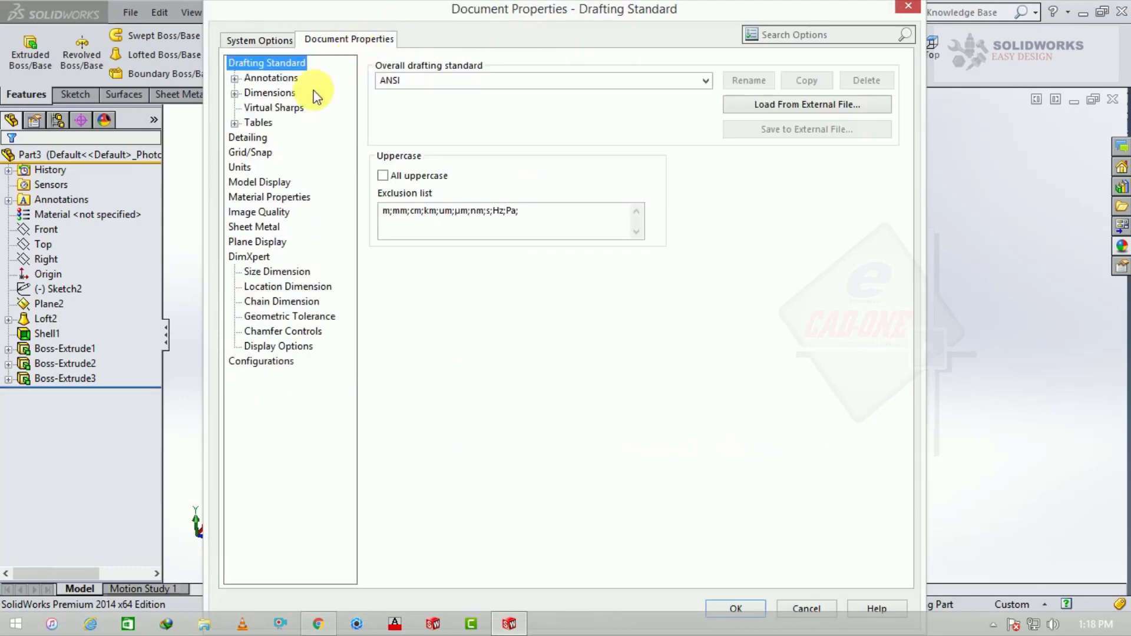
{"action": "left_click", "coordinate": [278, 200]}
{"action": "left_click", "coordinate": [282, 213]}
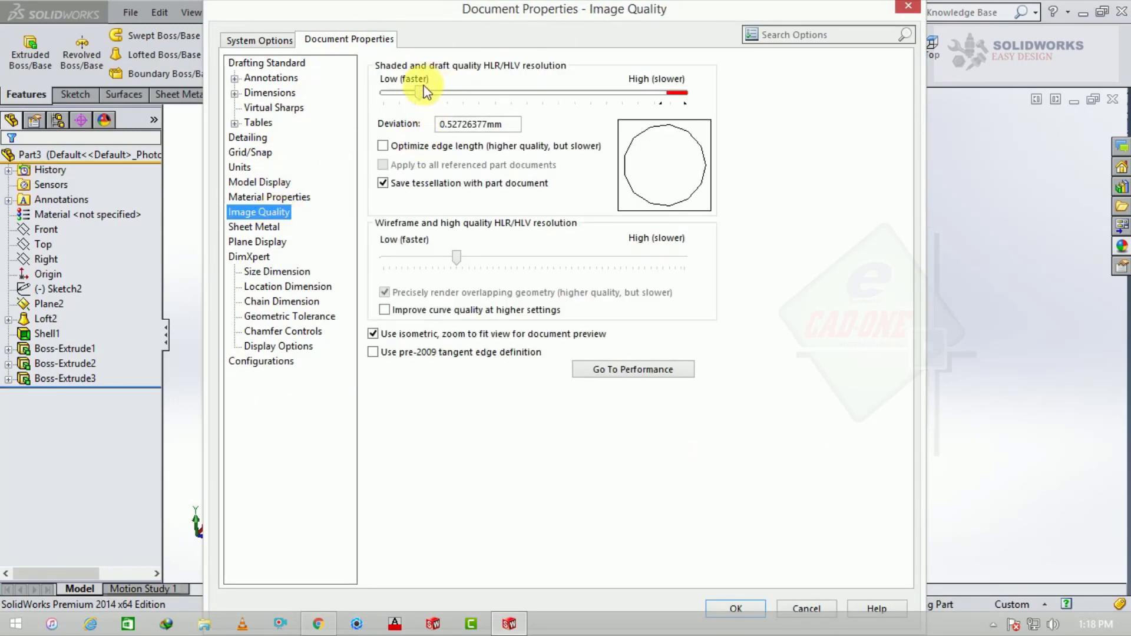
{"action": "left_click_drag", "start_coordinate": [423, 89], "coordinate": [630, 93]}
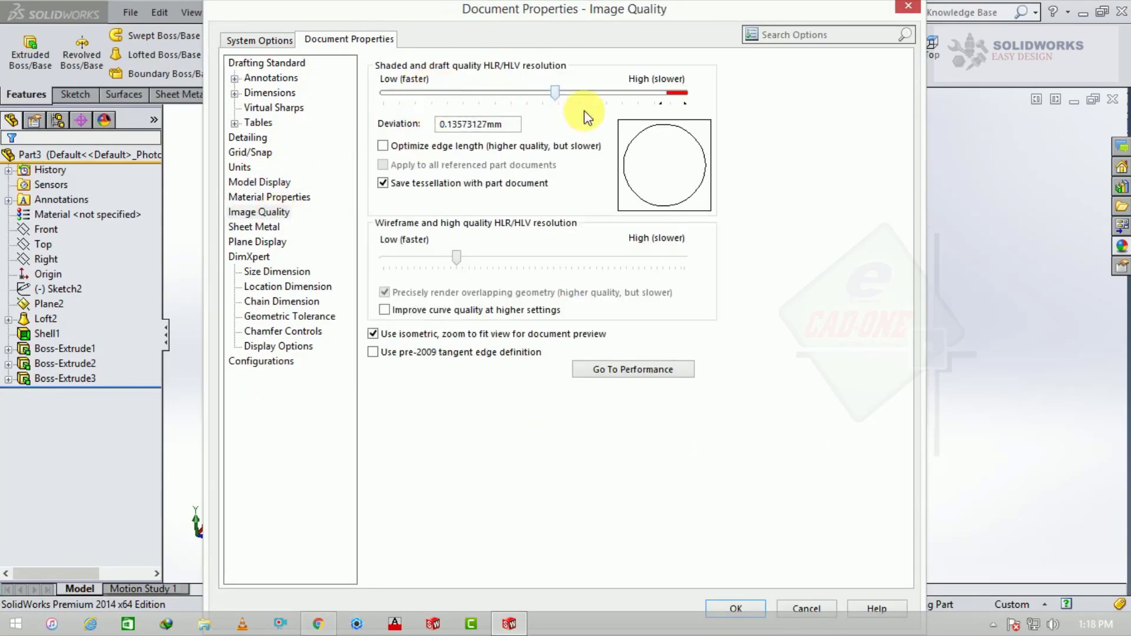
{"action": "left_click", "coordinate": [755, 606]}
{"action": "mouse_move", "coordinate": [788, 435]}
{"action": "middle_mouse_down"}
{"action": "mouse_move", "coordinate": [834, 373]}
{"action": "mouse_move", "coordinate": [795, 386]}
{"action": "mouse_move", "coordinate": [725, 324]}
{"action": "middle_mouse_up"}
{"action": "left_click", "coordinate": [697, 308]}
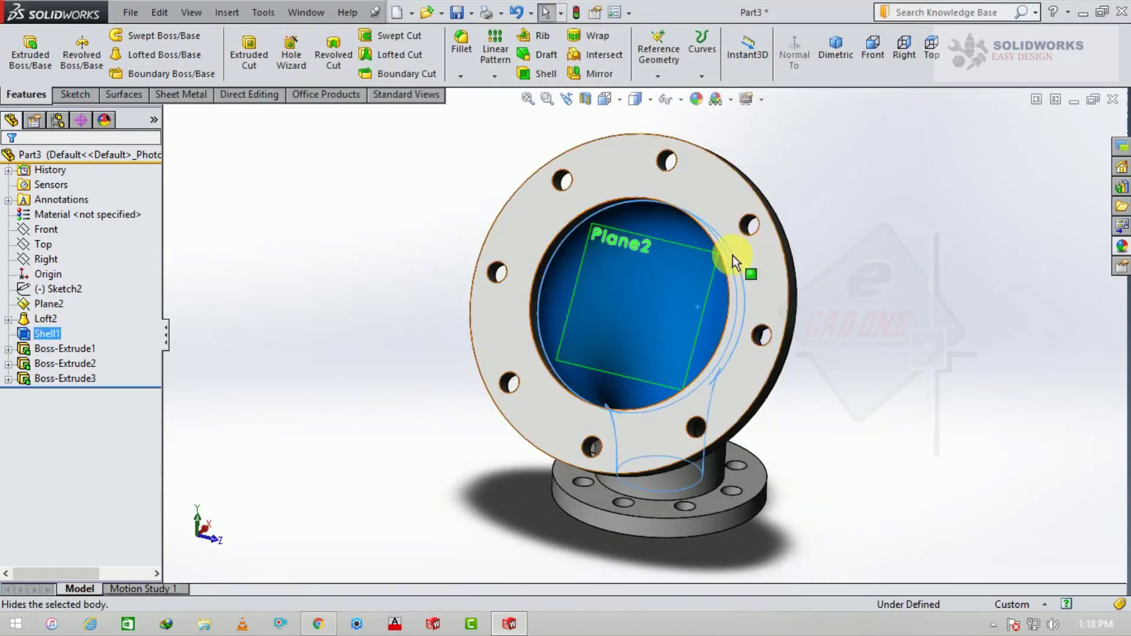
- Hide Plane2, undoing an accidental hide of the elbow body, then view the lower flange
{"action": "left_click", "coordinate": [673, 256]}
{"action": "left_click", "coordinate": [673, 232]}
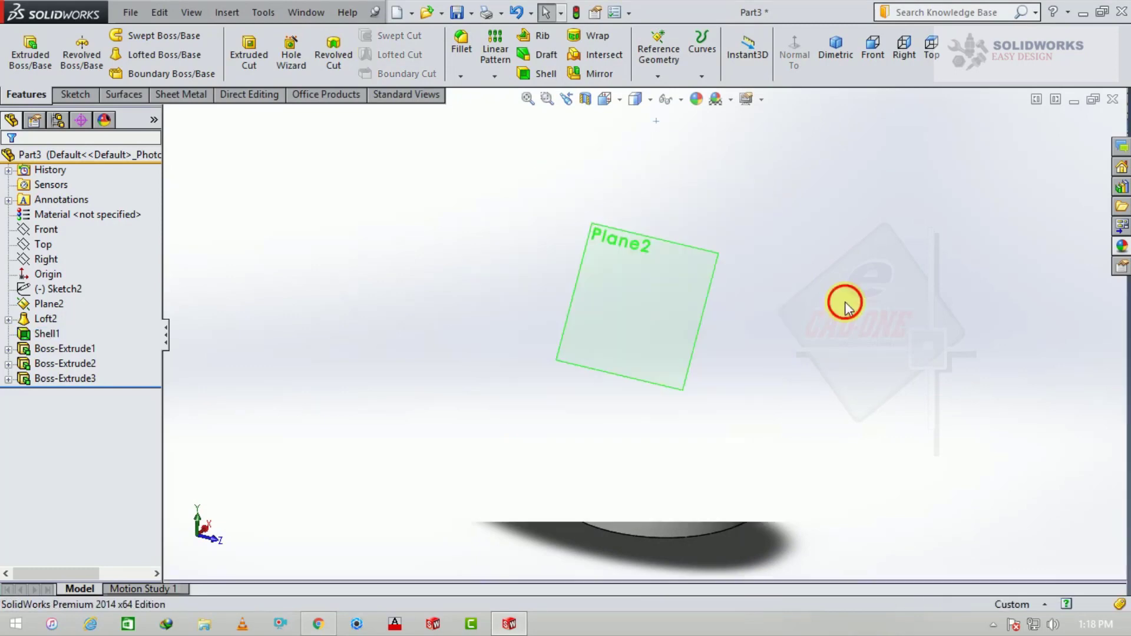
{"action": "key", "text": "ctrl+z"}
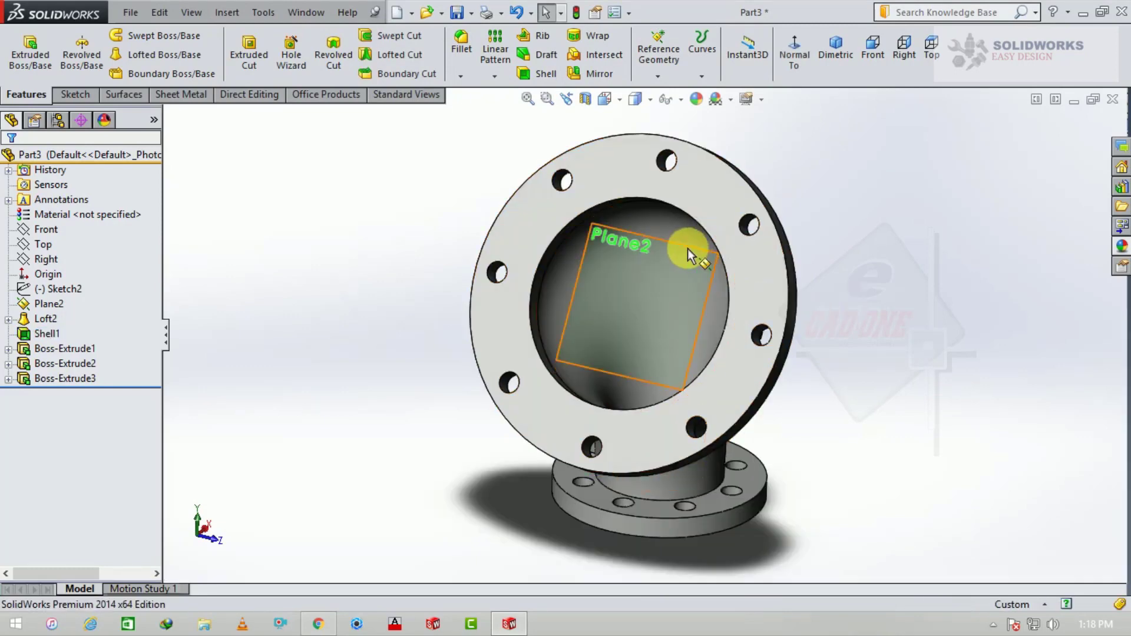
{"action": "left_click", "coordinate": [687, 246]}
{"action": "left_click", "coordinate": [769, 197]}
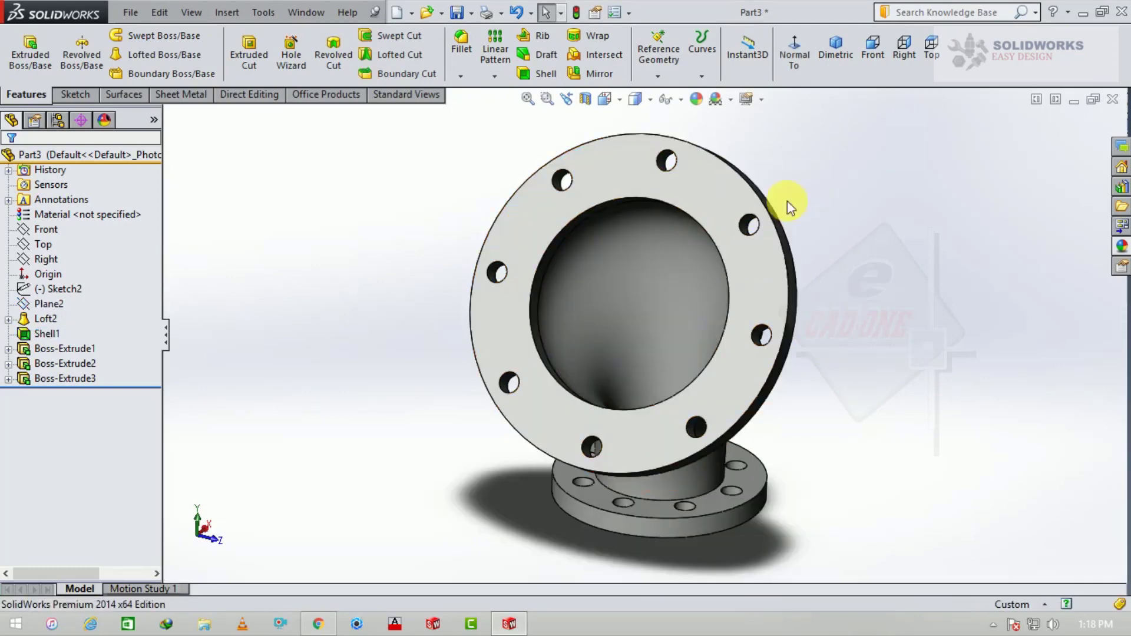
{"action": "mouse_move", "coordinate": [847, 311]}
{"action": "middle_mouse_down"}
{"action": "mouse_move", "coordinate": [730, 316]}
{"action": "mouse_move", "coordinate": [726, 405]}
{"action": "middle_mouse_up"}
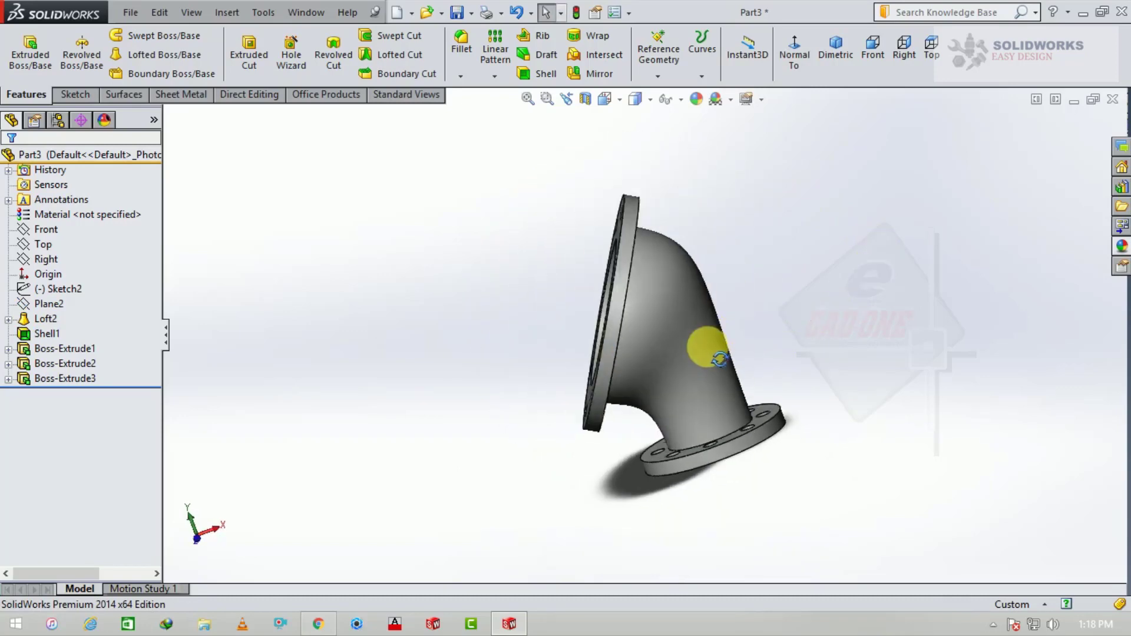
{"action": "scroll", "coordinate": [731, 398], "scroll_direction": "down", "scroll_amount": 2}
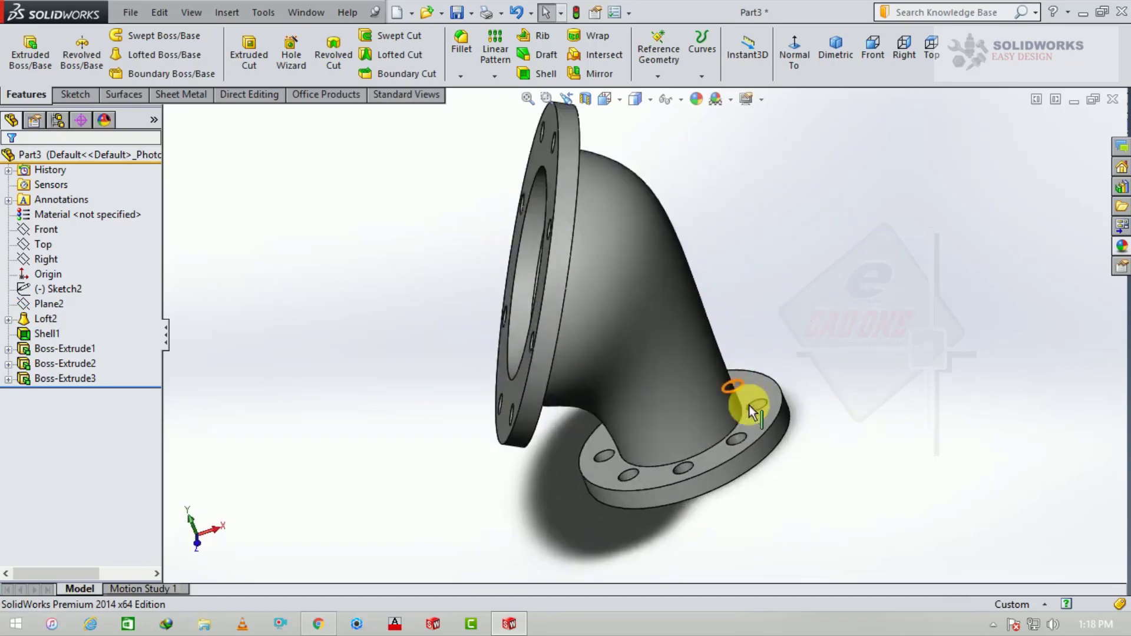
{"action": "scroll", "coordinate": [737, 406], "scroll_direction": "down", "scroll_amount": 3}
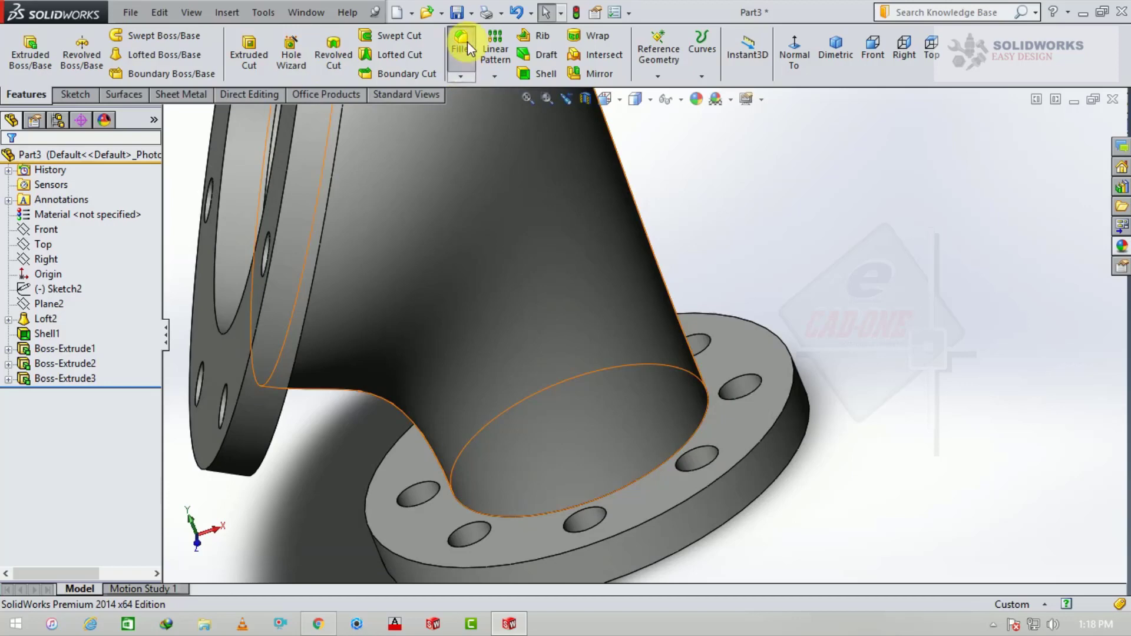
- Round the upper and lower pipe-to-flange edges with 5 mm fillets
{"action": "left_click", "coordinate": [463, 44]}
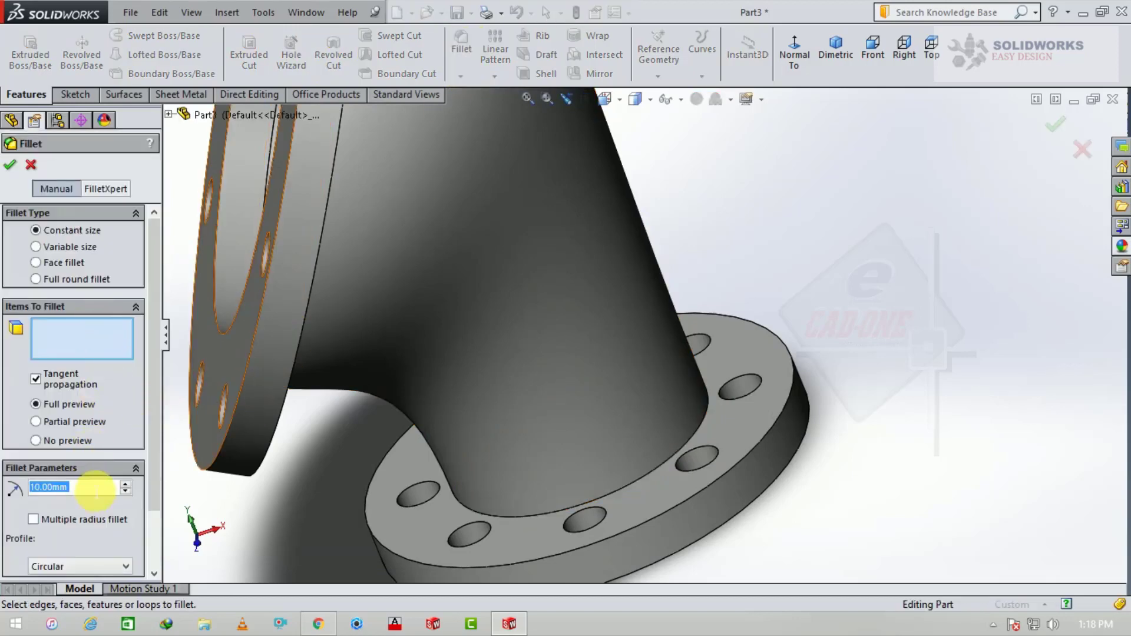
{"action": "type", "text": "5"}
{"action": "key", "text": "Return"}
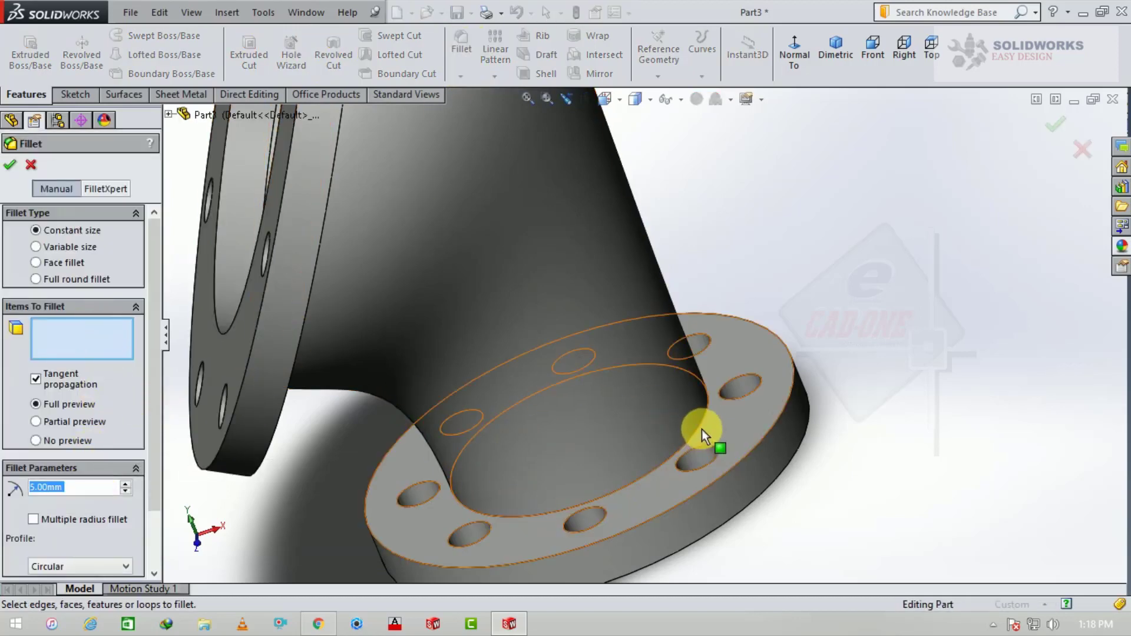
{"action": "left_click", "coordinate": [712, 439]}
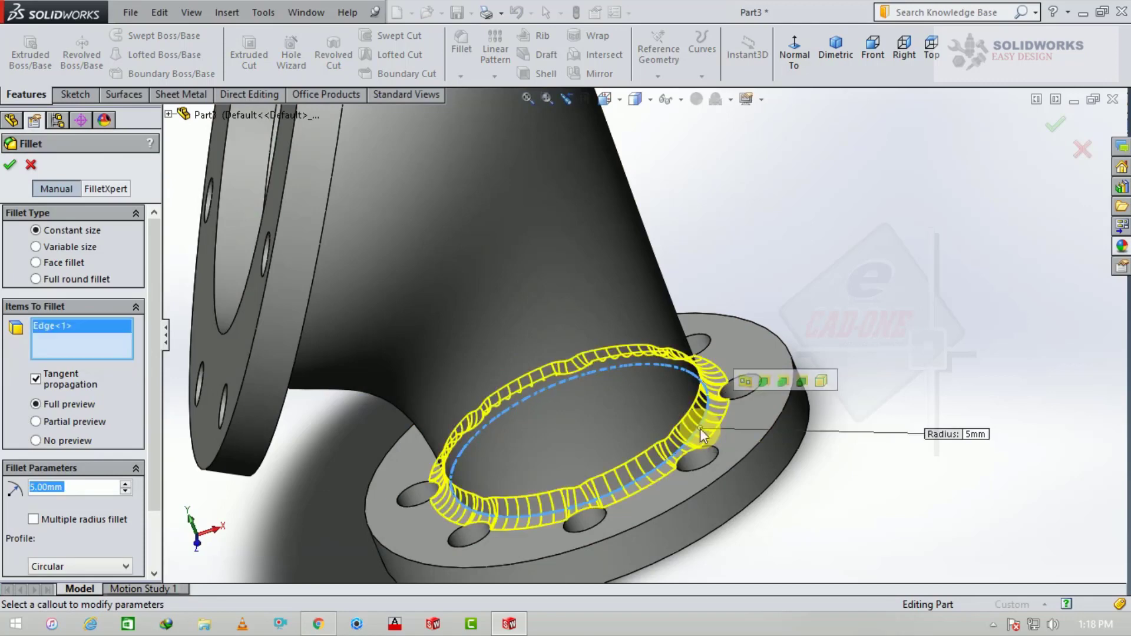
{"action": "mouse_move", "coordinate": [666, 376]}
{"action": "middle_mouse_down"}
{"action": "mouse_move", "coordinate": [575, 404]}
{"action": "mouse_move", "coordinate": [247, 259]}
{"action": "middle_mouse_up"}
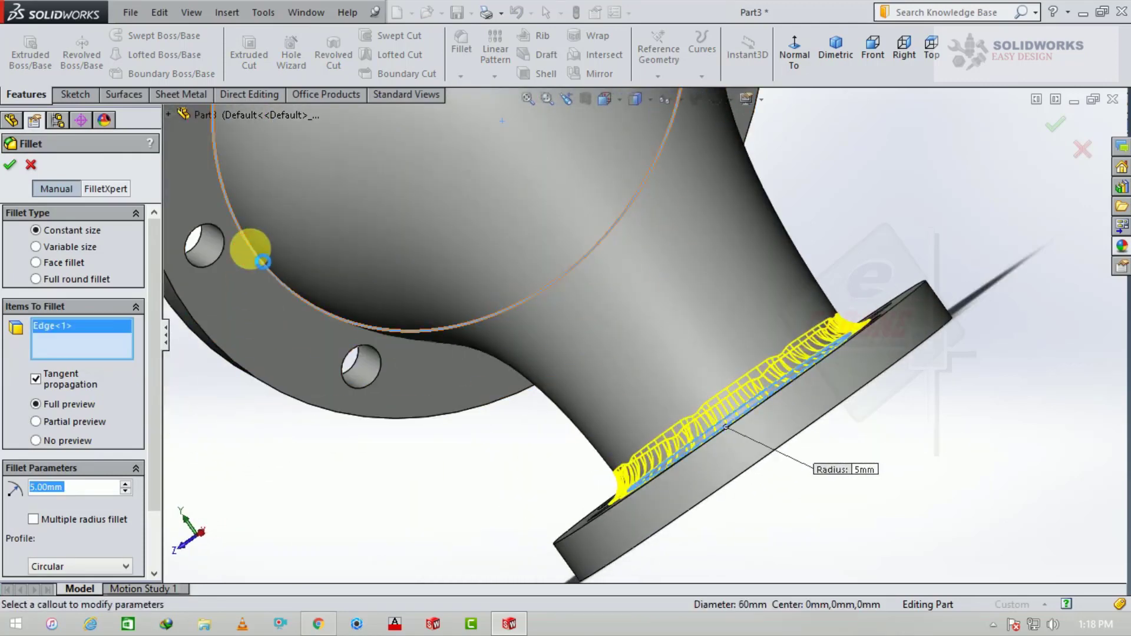
{"action": "left_click", "coordinate": [251, 255]}
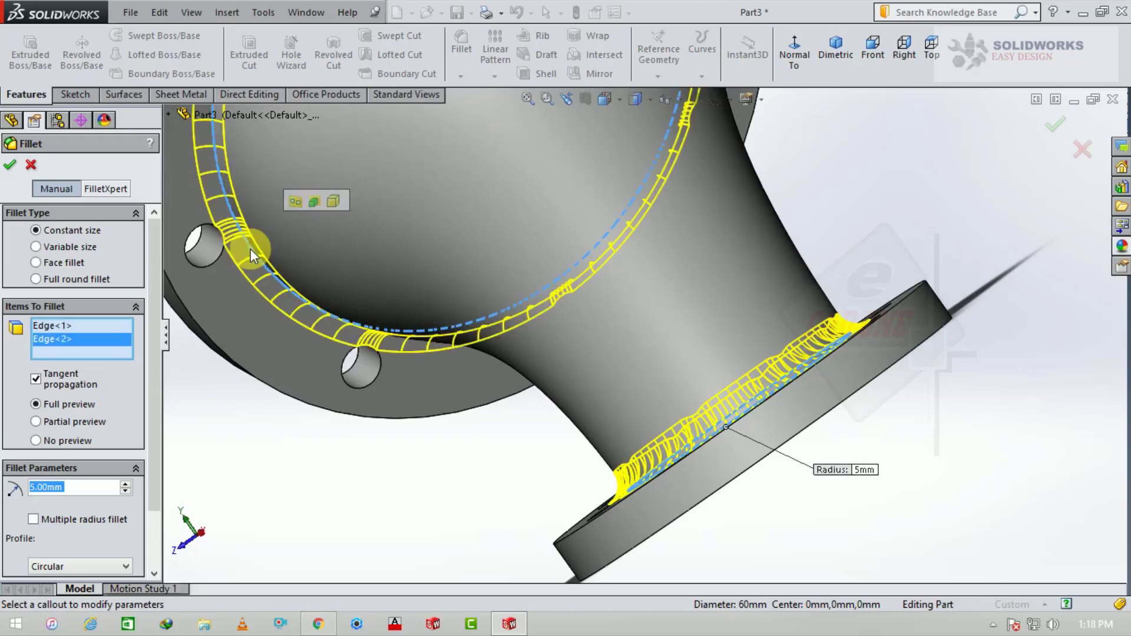
{"action": "left_click", "coordinate": [10, 165]}
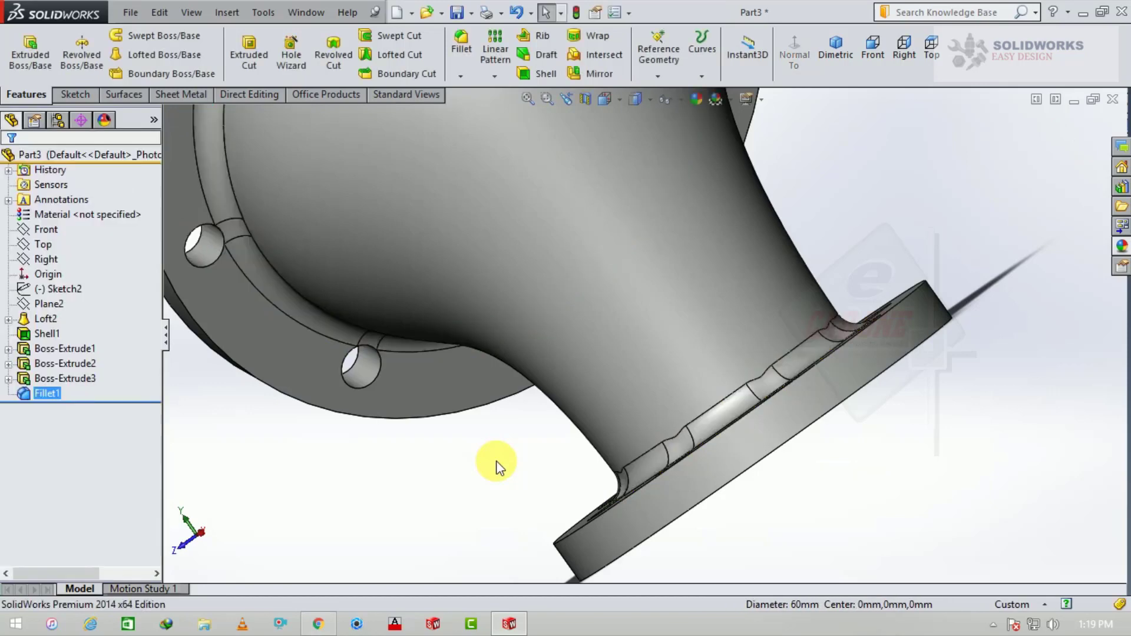
{"action": "mouse_move", "coordinate": [520, 448]}
{"action": "middle_mouse_down"}
{"action": "mouse_move", "coordinate": [576, 361]}
{"action": "mouse_move", "coordinate": [596, 299]}
{"action": "middle_mouse_up"}
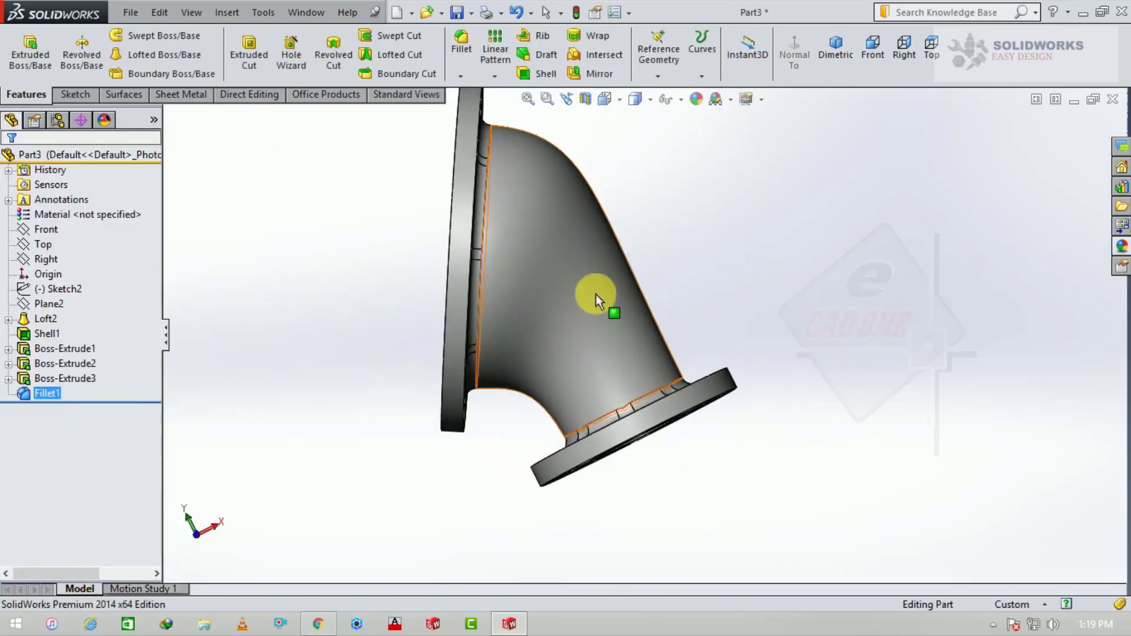
- Switch the elbow to shaded-without-edges display and orbit it
{"action": "left_click", "coordinate": [606, 99]}
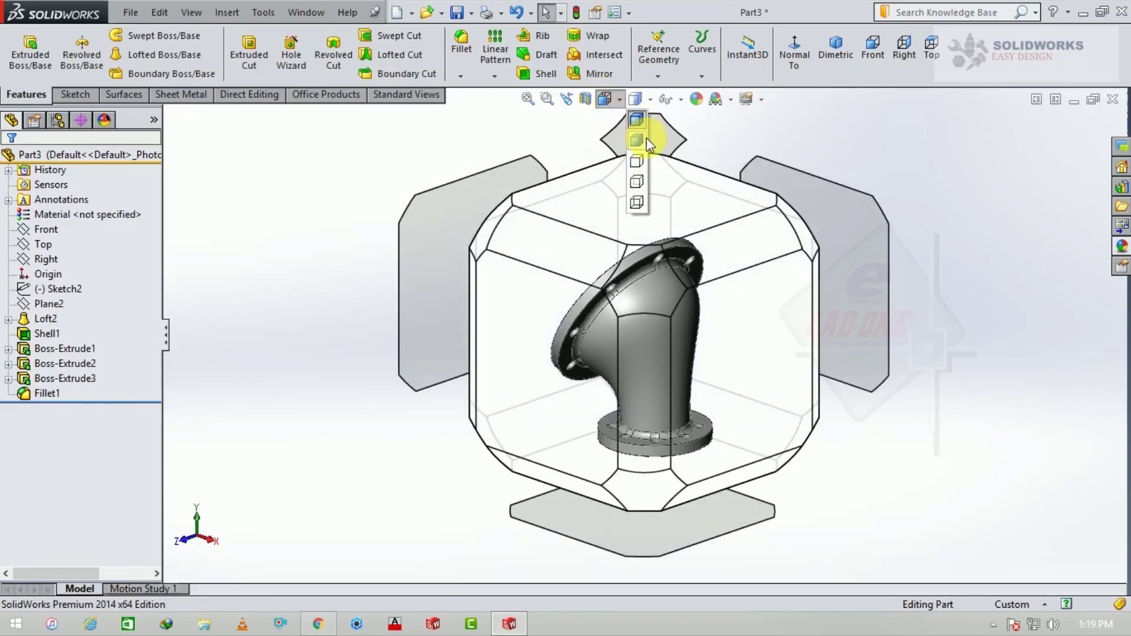
{"action": "left_click", "coordinate": [645, 140]}
{"action": "mouse_move", "coordinate": [623, 291]}
{"action": "middle_mouse_down"}
{"action": "mouse_move", "coordinate": [719, 329]}
{"action": "mouse_move", "coordinate": [512, 222]}
{"action": "middle_mouse_up"}
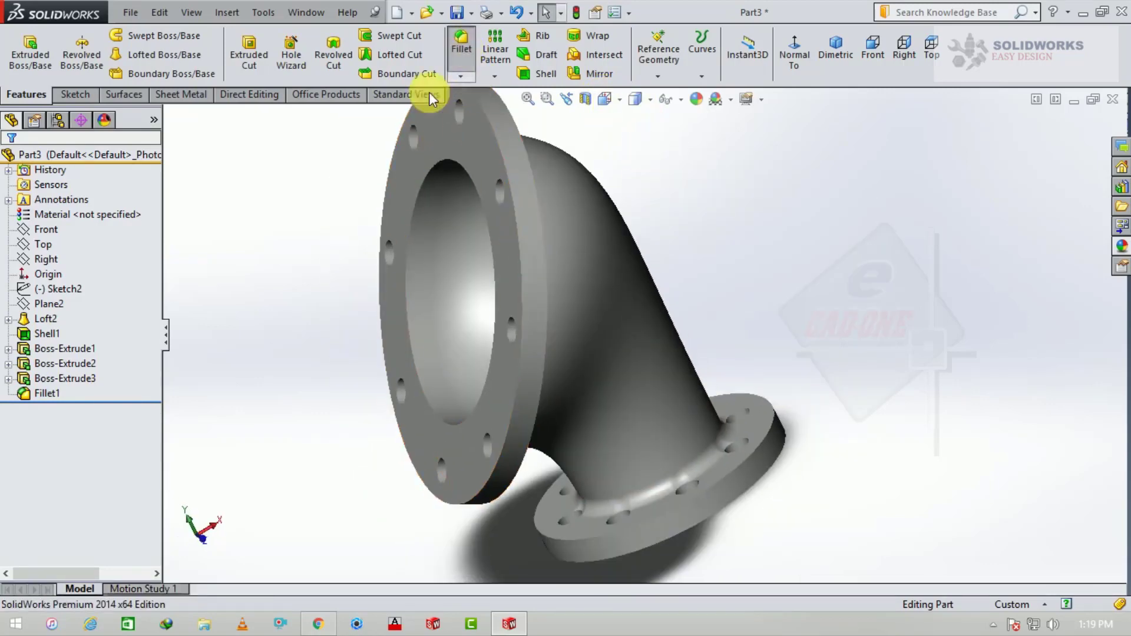
- Fillet the four rim edges of the large and lower flanges at 0.5 mm
{"action": "type", "text": "0.5"}
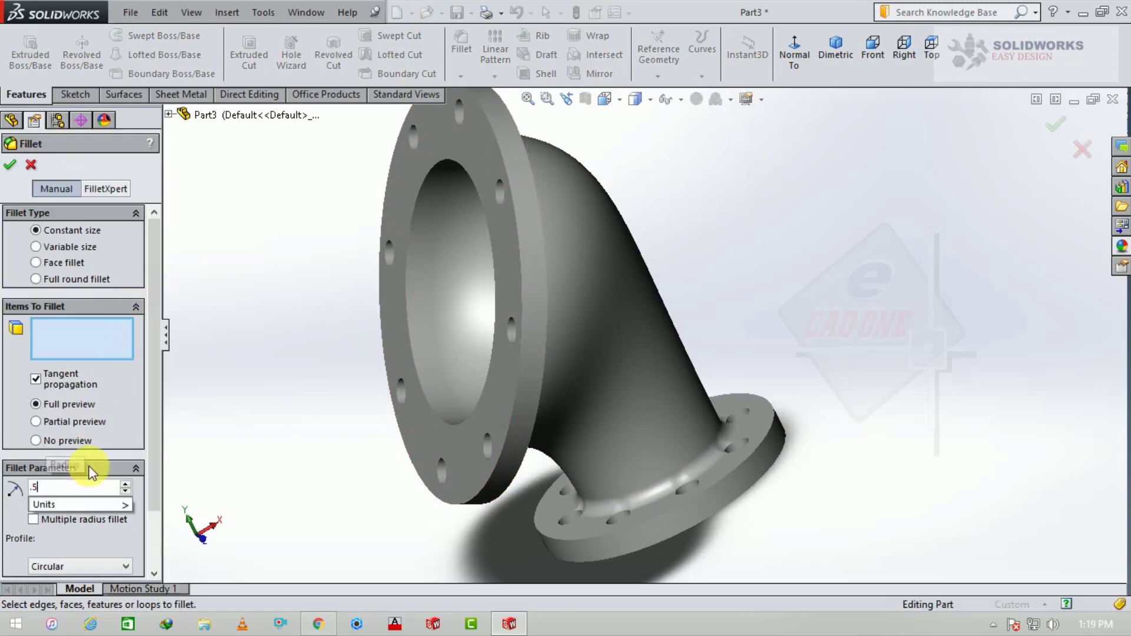
{"action": "key", "text": "Return"}
{"action": "scroll", "coordinate": [499, 263], "scroll_direction": "down", "scroll_amount": 3}
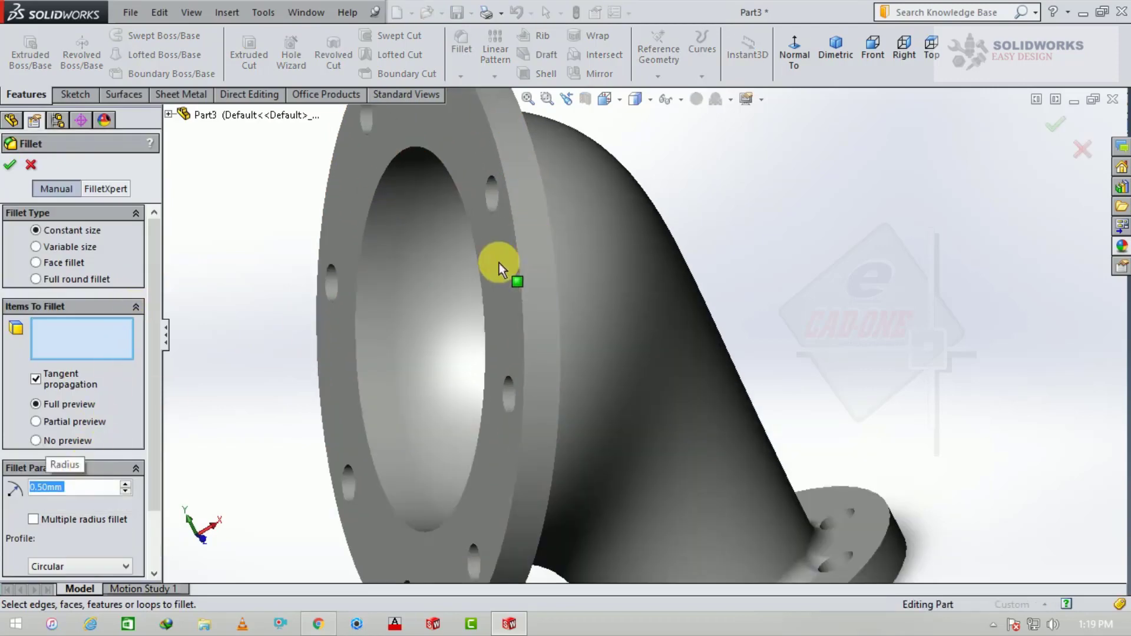
{"action": "left_click", "coordinate": [524, 296]}
{"action": "left_click", "coordinate": [561, 331]}
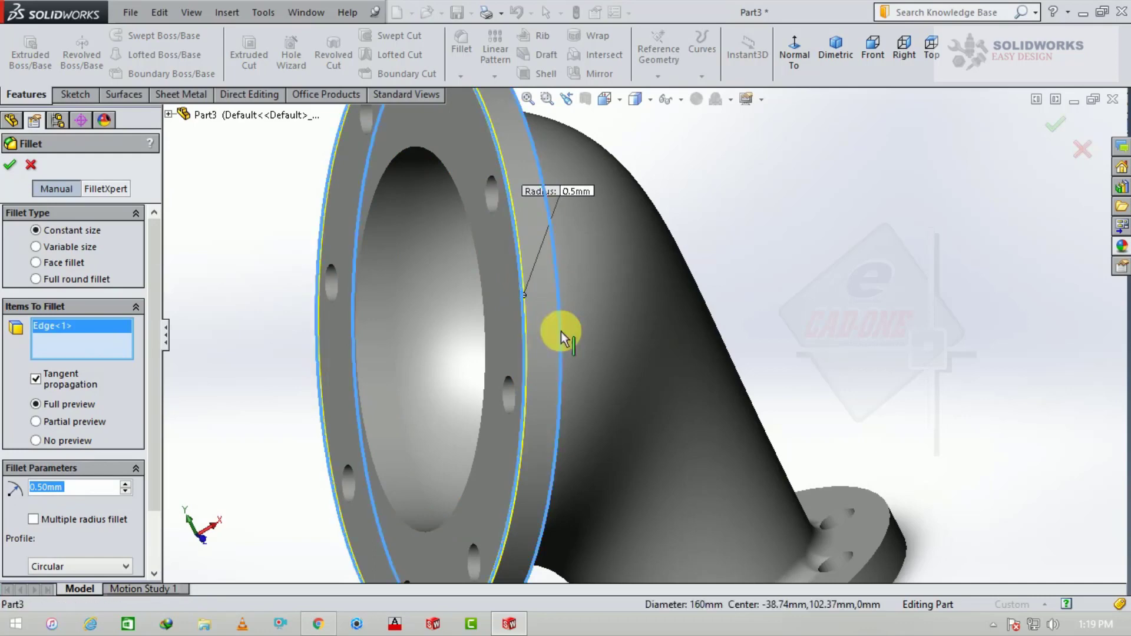
{"action": "left_click", "coordinate": [877, 550]}
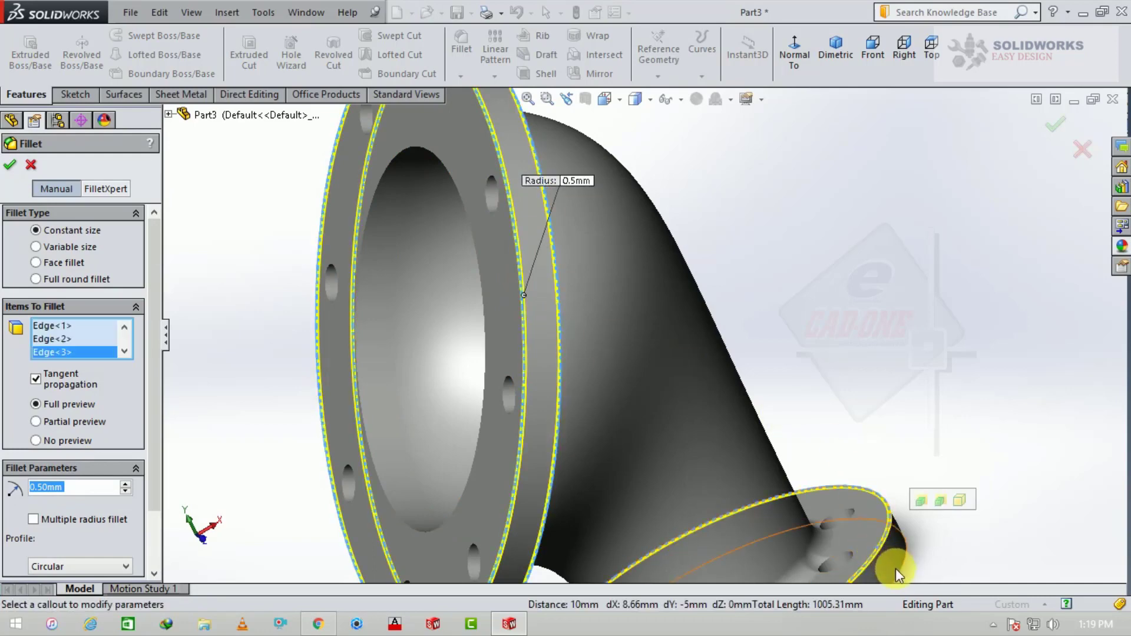
{"action": "left_click", "coordinate": [898, 574]}
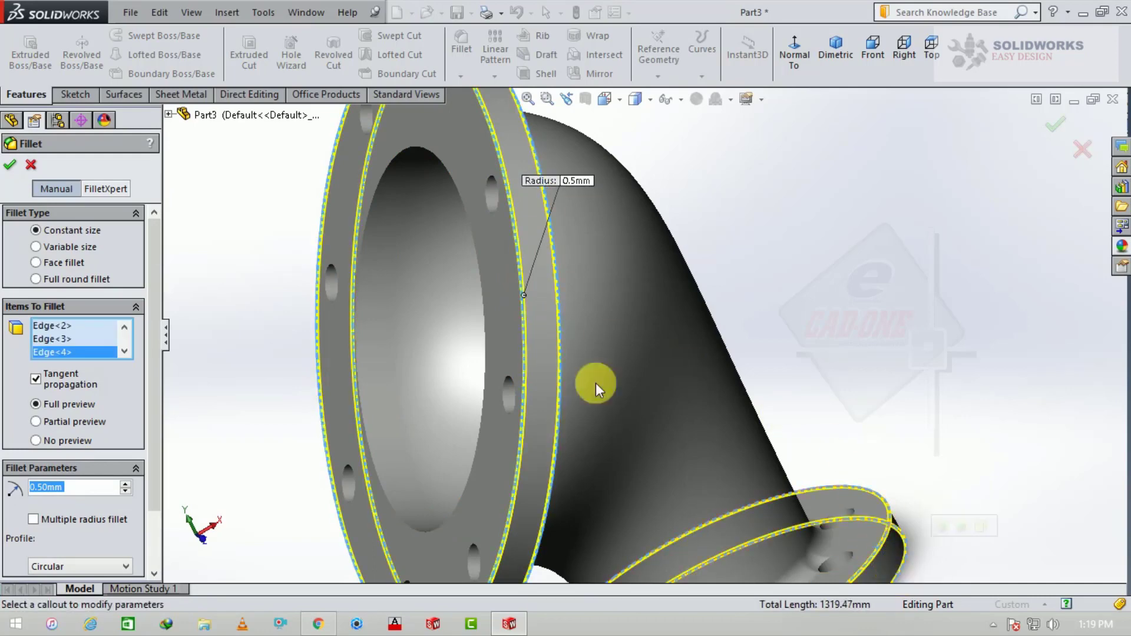
{"action": "left_click", "coordinate": [633, 310]}
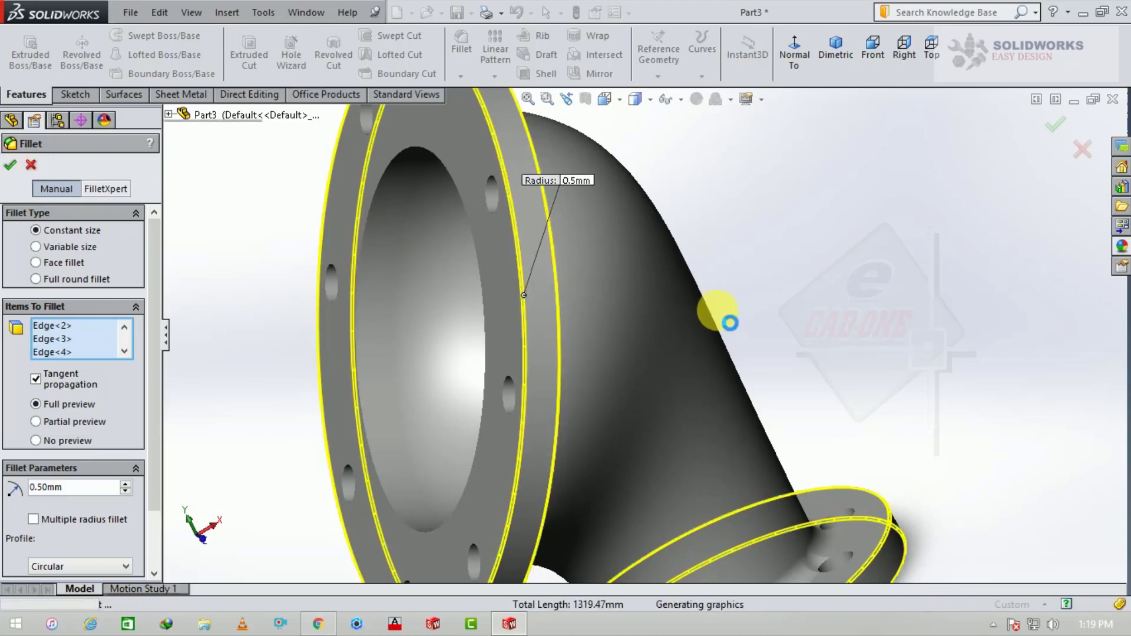
{"action": "scroll", "coordinate": [708, 313], "scroll_direction": "up", "scroll_amount": 2}
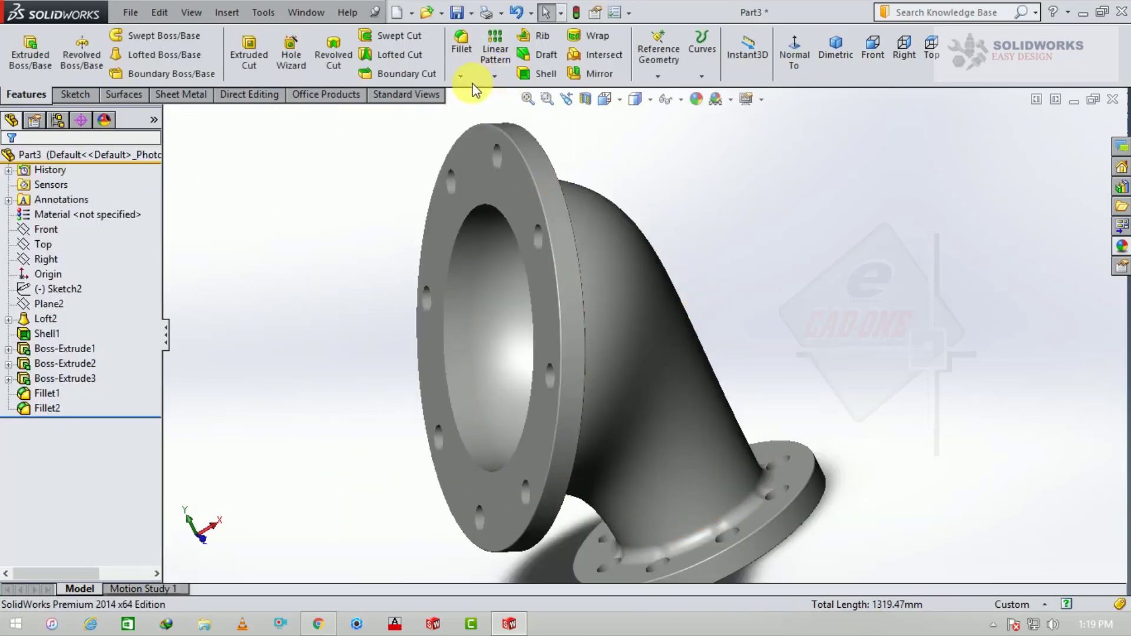
- Chamfer the large flange and lower opening bore edges at 2 mm × 45°
{"action": "left_click", "coordinate": [472, 108]}
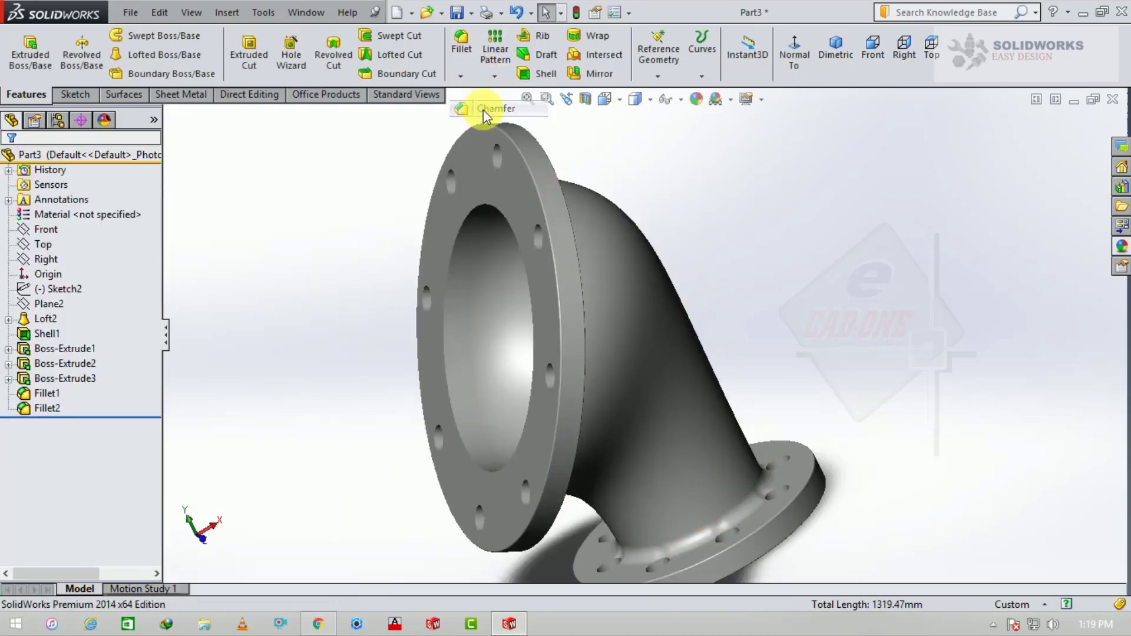
{"action": "left_click", "coordinate": [456, 241]}
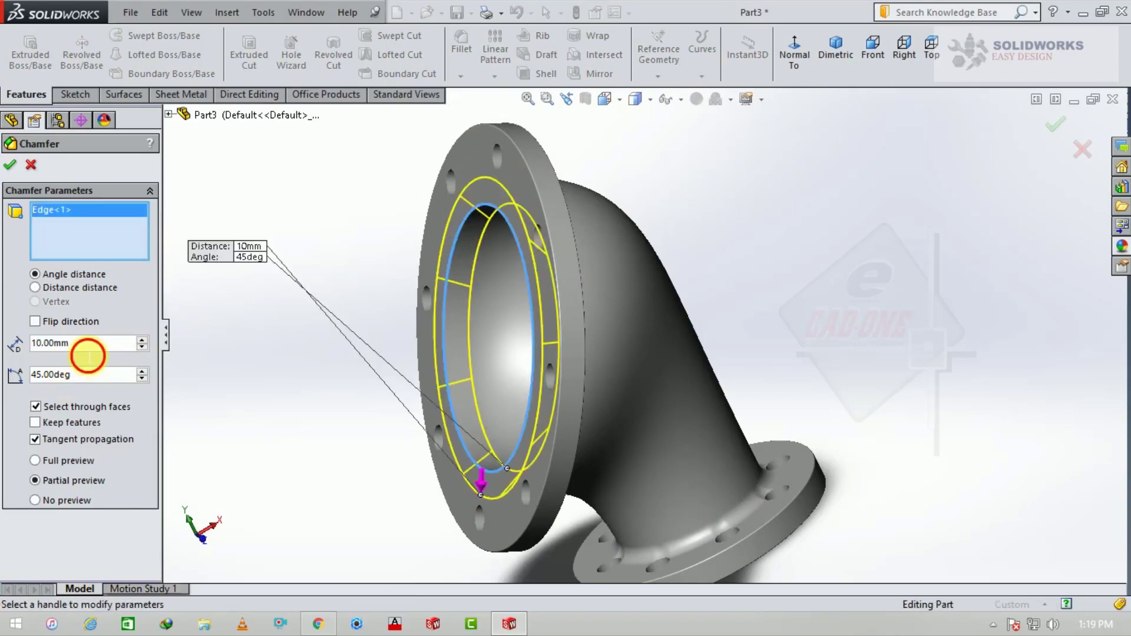
{"action": "type", "text": "2"}
{"action": "key", "text": "Return"}
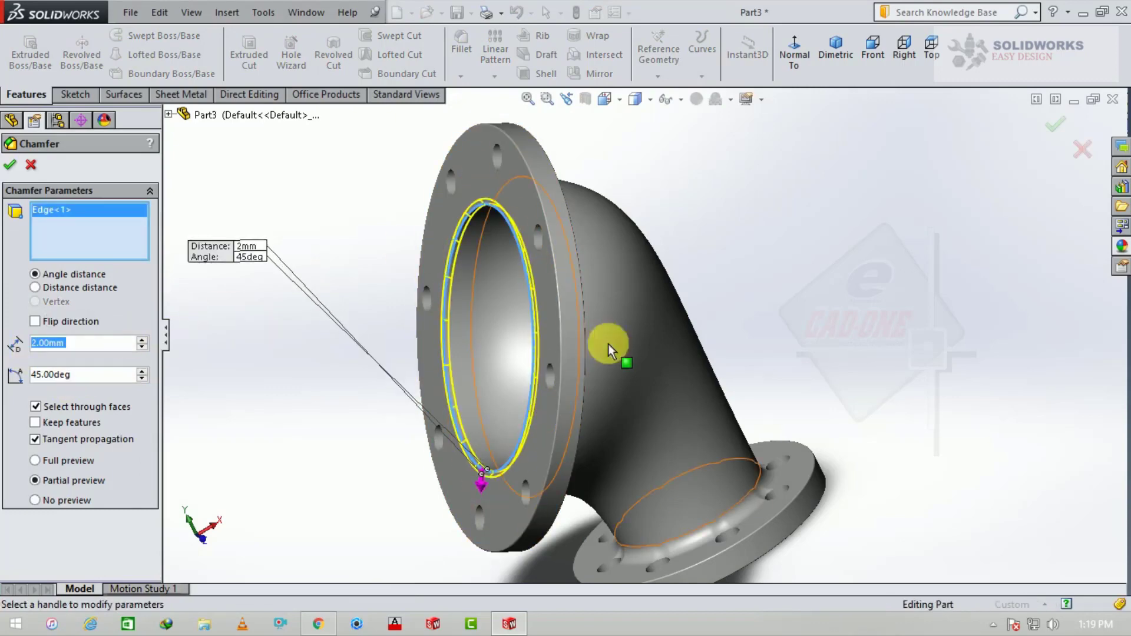
{"action": "mouse_move", "coordinate": [695, 358]}
{"action": "middle_mouse_down"}
{"action": "mouse_move", "coordinate": [677, 316]}
{"action": "mouse_move", "coordinate": [777, 487]}
{"action": "middle_mouse_up"}
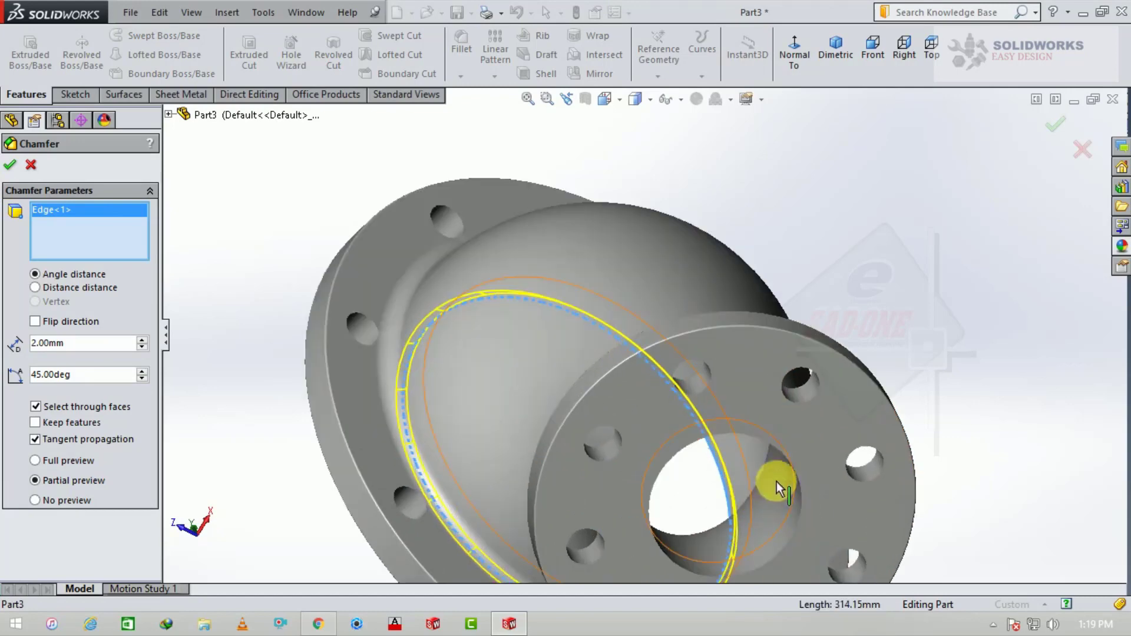
{"action": "left_click", "coordinate": [768, 452]}
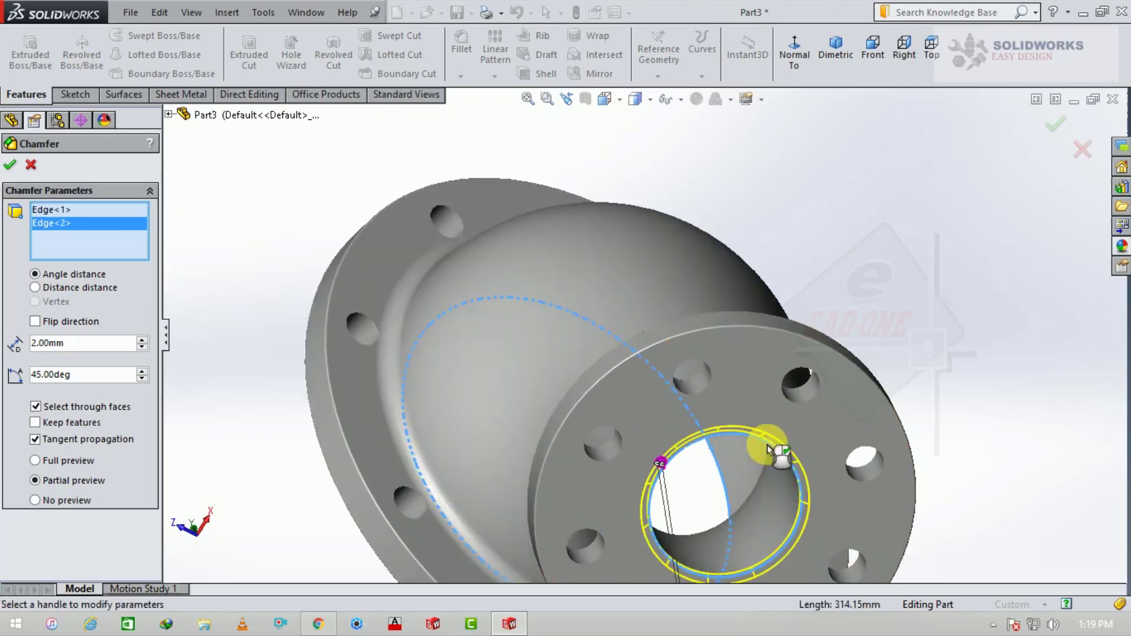
{"action": "left_click", "coordinate": [10, 167]}
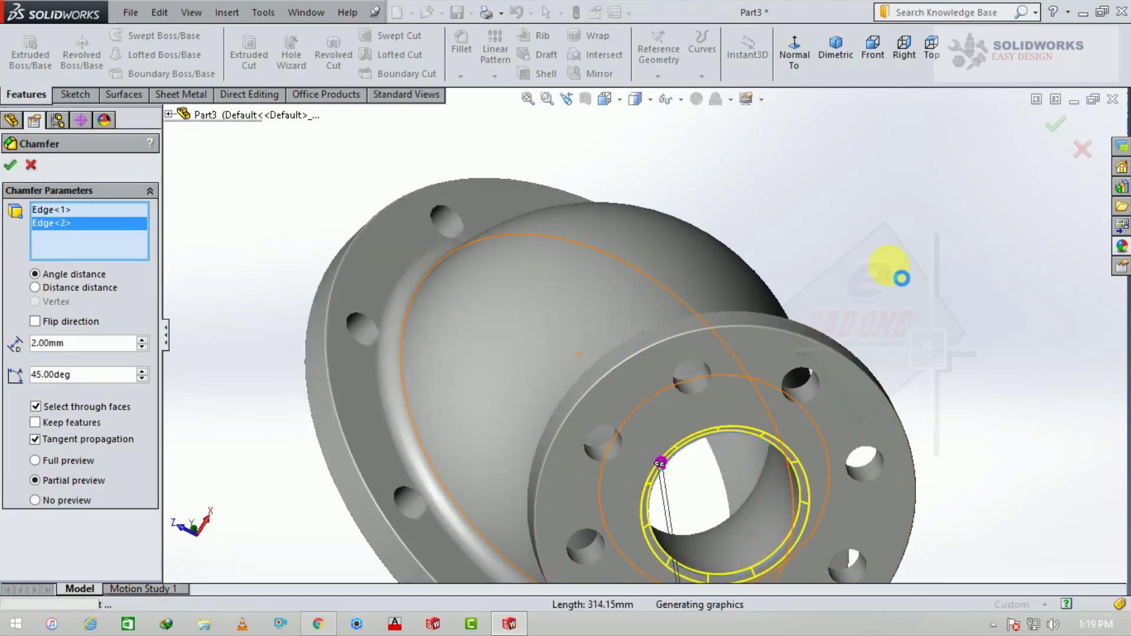
{"action": "left_click", "coordinate": [876, 268]}
{"action": "mouse_move", "coordinate": [745, 271]}
{"action": "middle_mouse_down"}
{"action": "mouse_move", "coordinate": [733, 324]}
{"action": "mouse_move", "coordinate": [841, 379]}
{"action": "middle_mouse_up"}
- Apply the Metal > Steel 'satin finish stainless steel' appearance to the elbow
{"action": "left_click", "coordinate": [842, 53]}
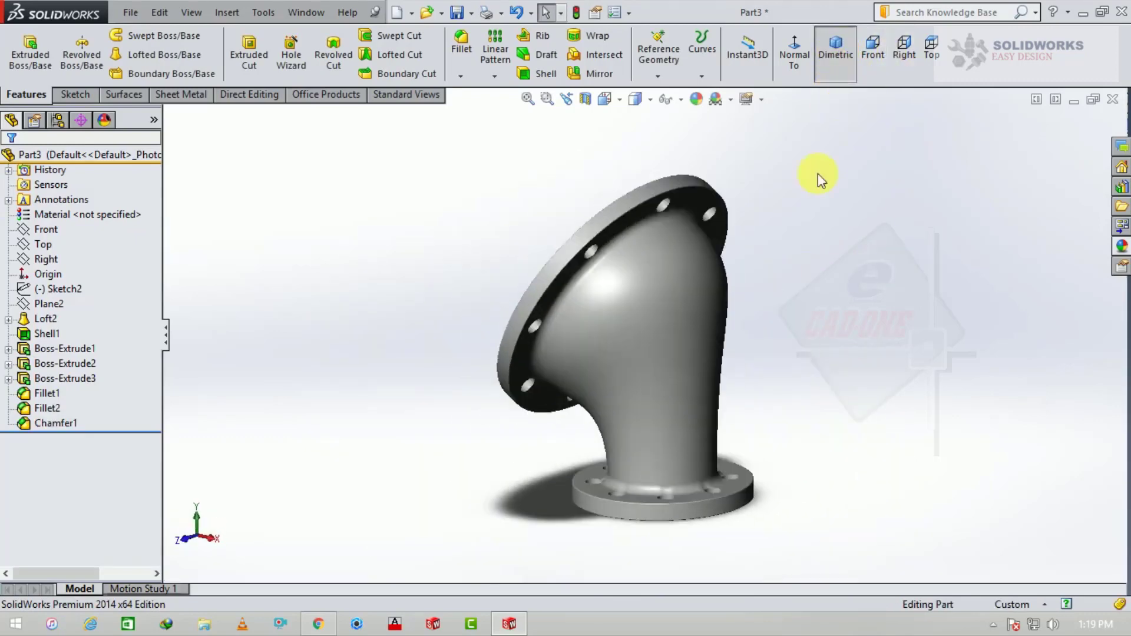
{"action": "mouse_move", "coordinate": [712, 373]}
{"action": "middle_mouse_down"}
{"action": "mouse_move", "coordinate": [803, 399]}
{"action": "mouse_move", "coordinate": [819, 459]}
{"action": "mouse_move", "coordinate": [758, 454]}
{"action": "middle_mouse_up"}
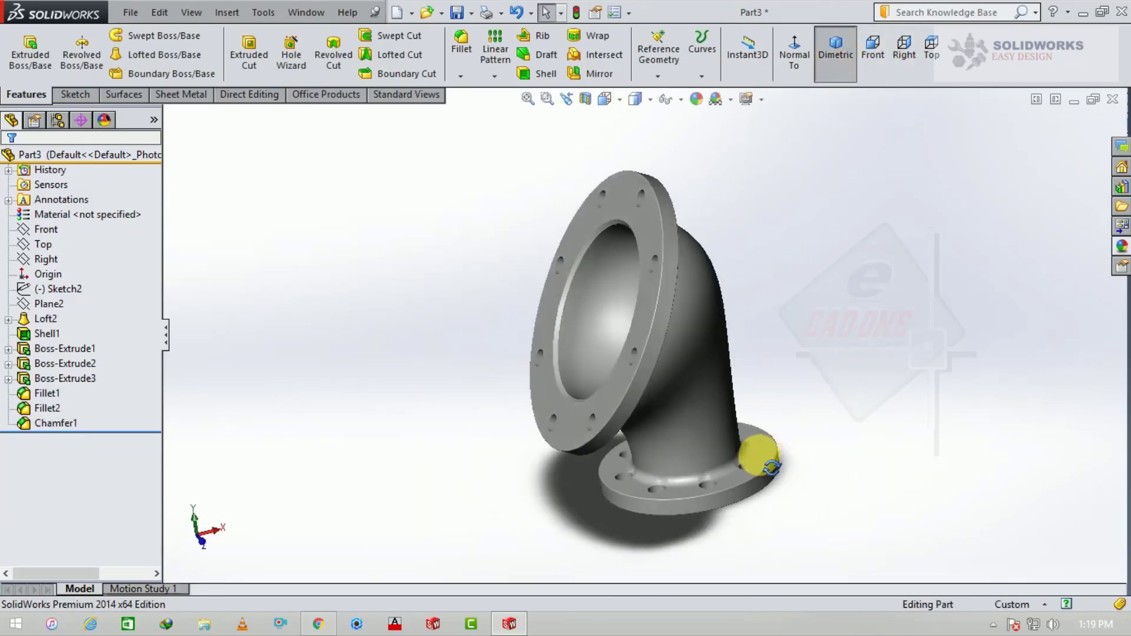
{"action": "left_click", "coordinate": [1123, 246]}
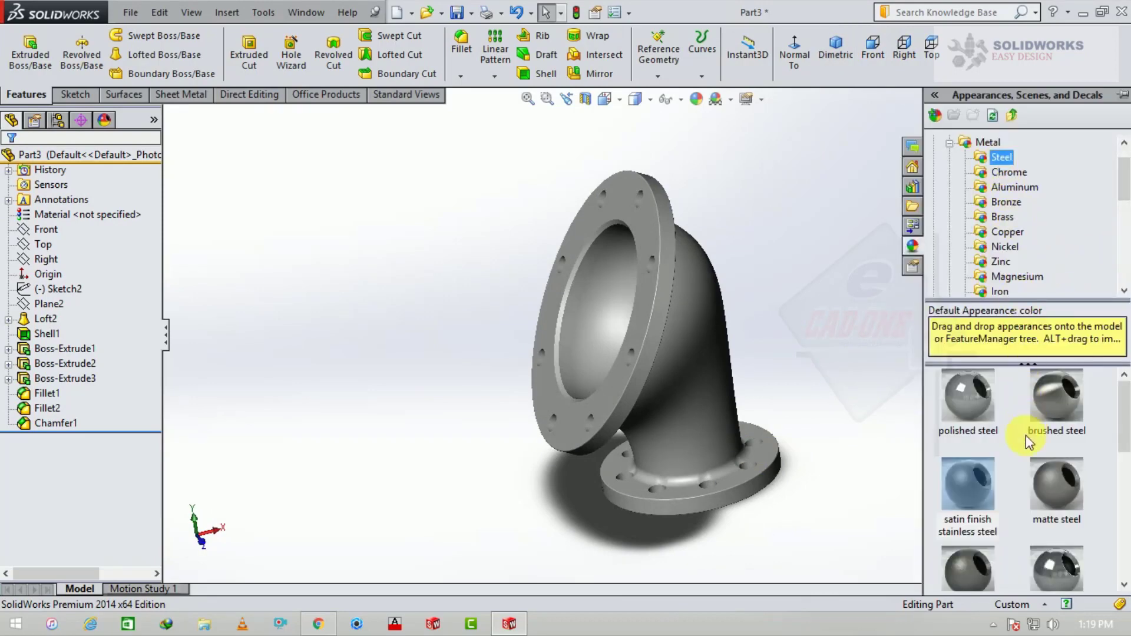
{"action": "double_click", "coordinate": [971, 475]}
{"action": "left_click", "coordinate": [778, 362]}
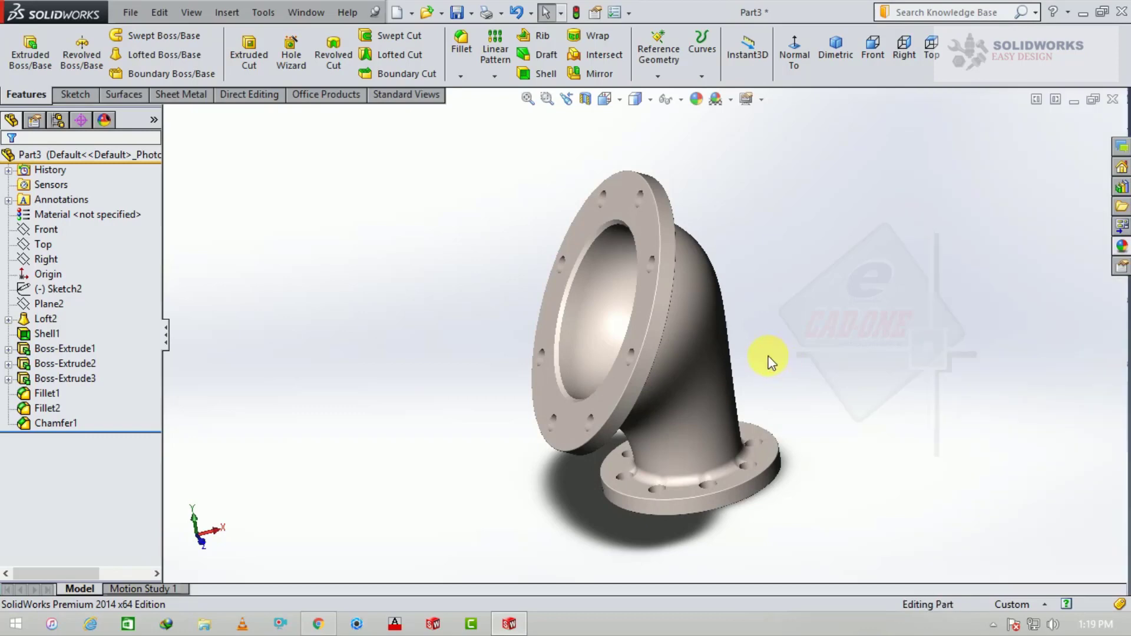
{"action": "mouse_move", "coordinate": [770, 362]}
{"action": "middle_mouse_down"}
{"action": "mouse_move", "coordinate": [741, 368]}
{"action": "mouse_move", "coordinate": [756, 350]}
{"action": "middle_mouse_up"}
{"action": "scroll", "coordinate": [760, 386], "scroll_direction": "up", "scroll_amount": 2}
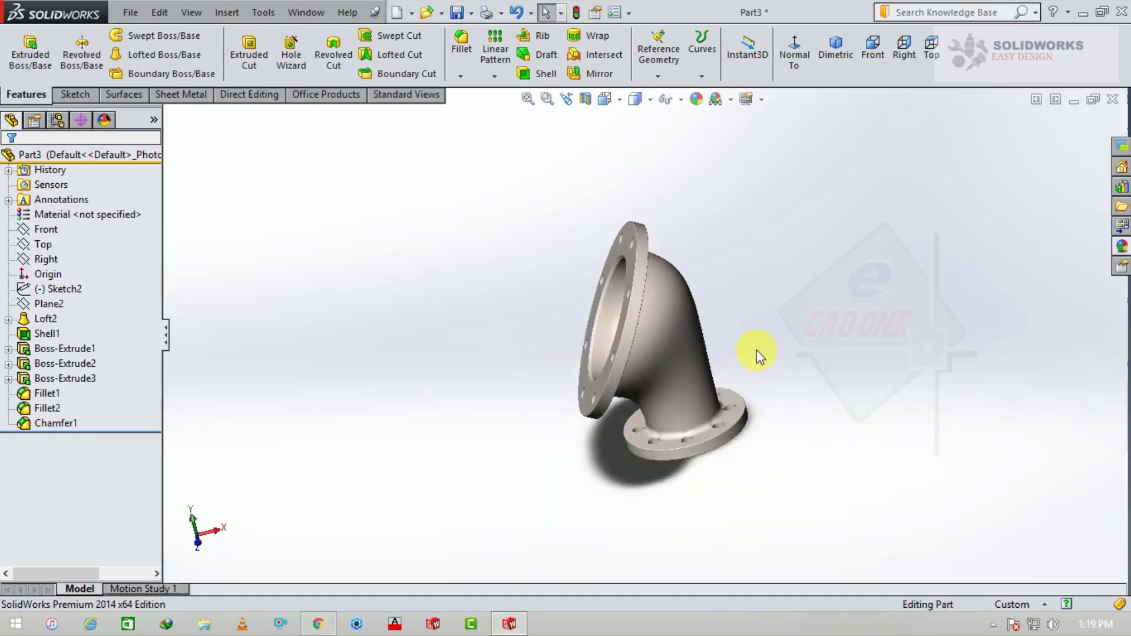
- Copy the elbow body with Move/Copy Bodies, offsetting it about 157 mm along X
{"action": "left_click", "coordinate": [218, 95]}
{"action": "left_click", "coordinate": [89, 60]}
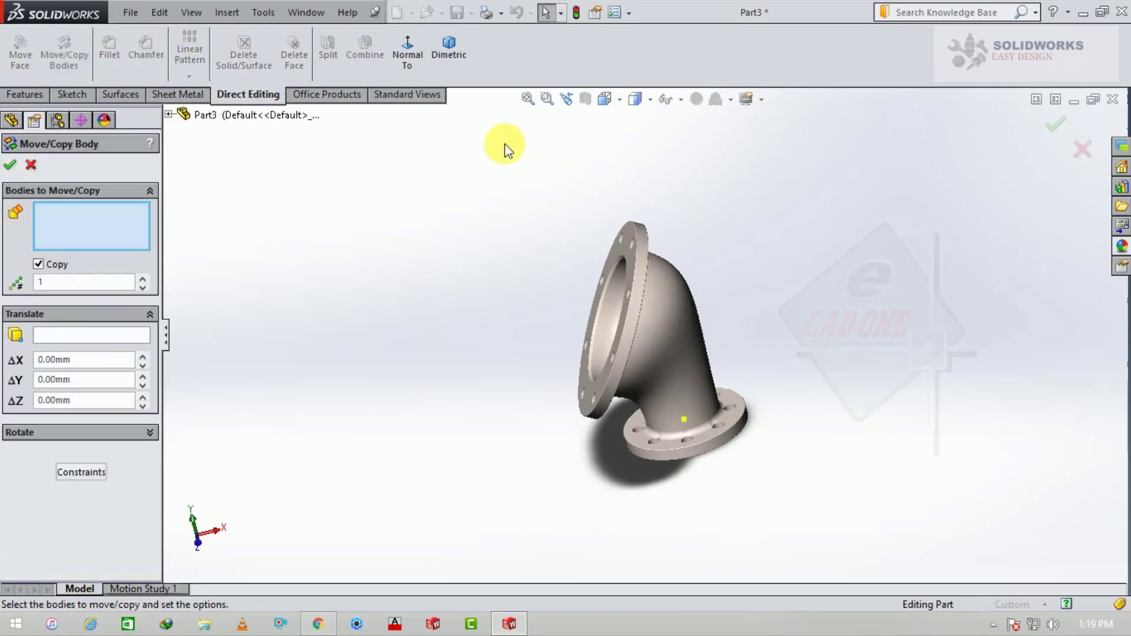
{"action": "left_click", "coordinate": [667, 339]}
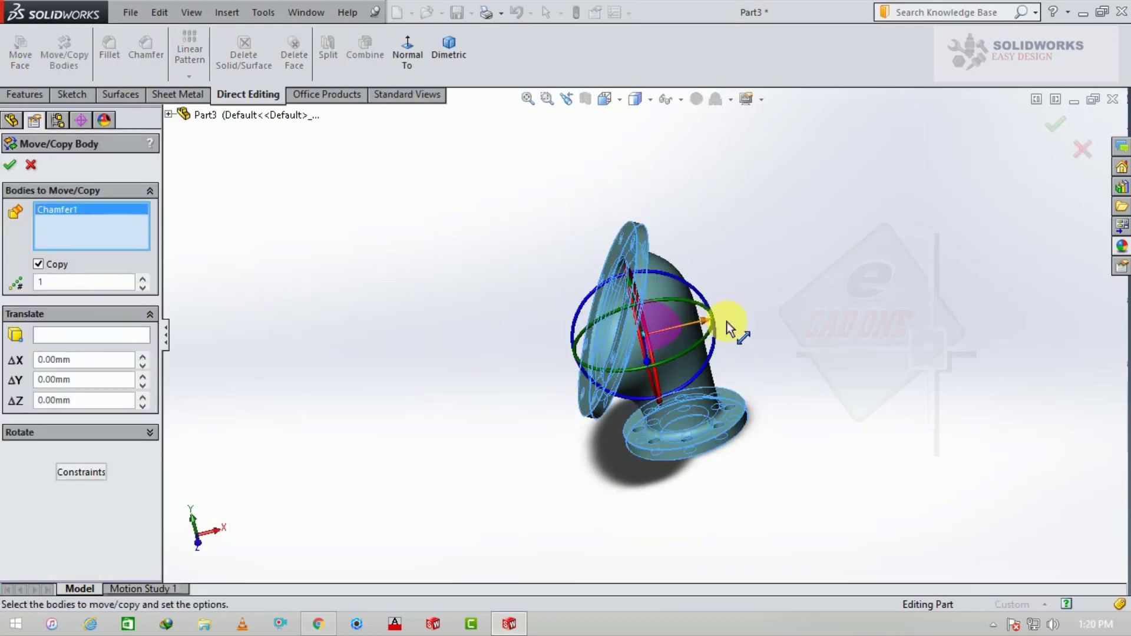
{"action": "left_click_drag", "start_coordinate": [729, 328], "coordinate": [896, 267]}
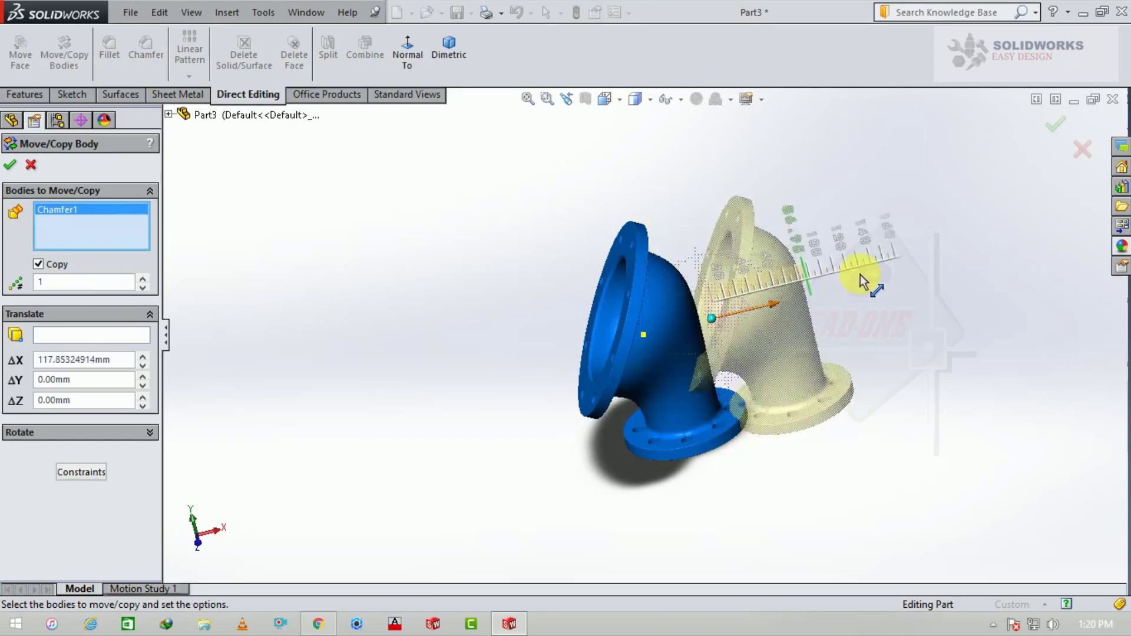
{"action": "left_click", "coordinate": [17, 162]}
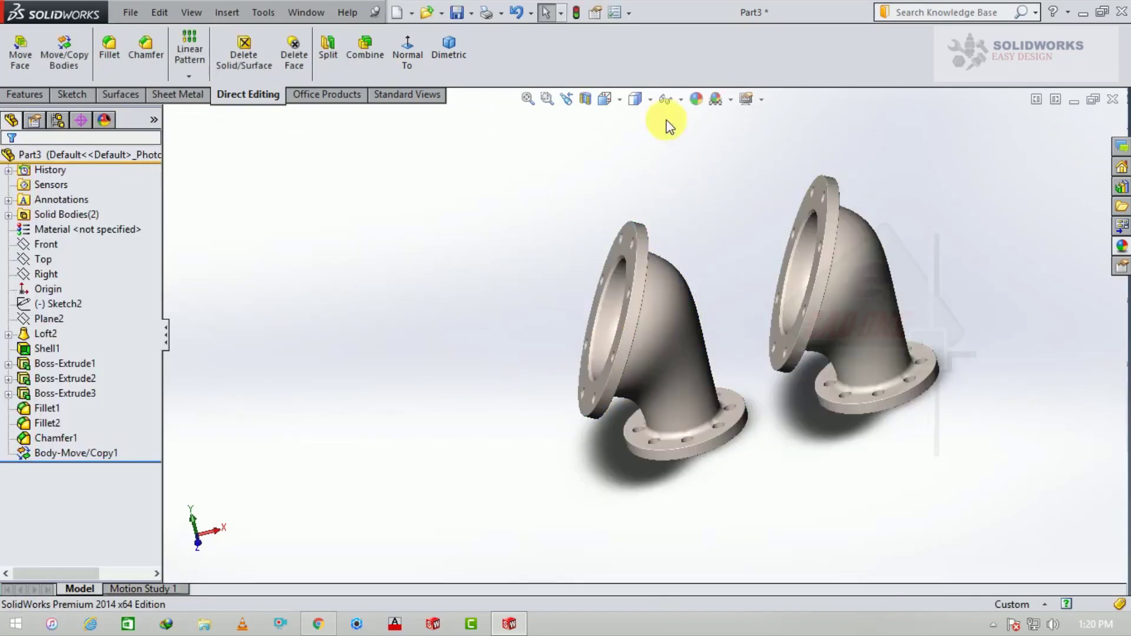
- Apply a Front-plane section view to the copied body only, excluding the original elbow
{"action": "left_click", "coordinate": [451, 56]}
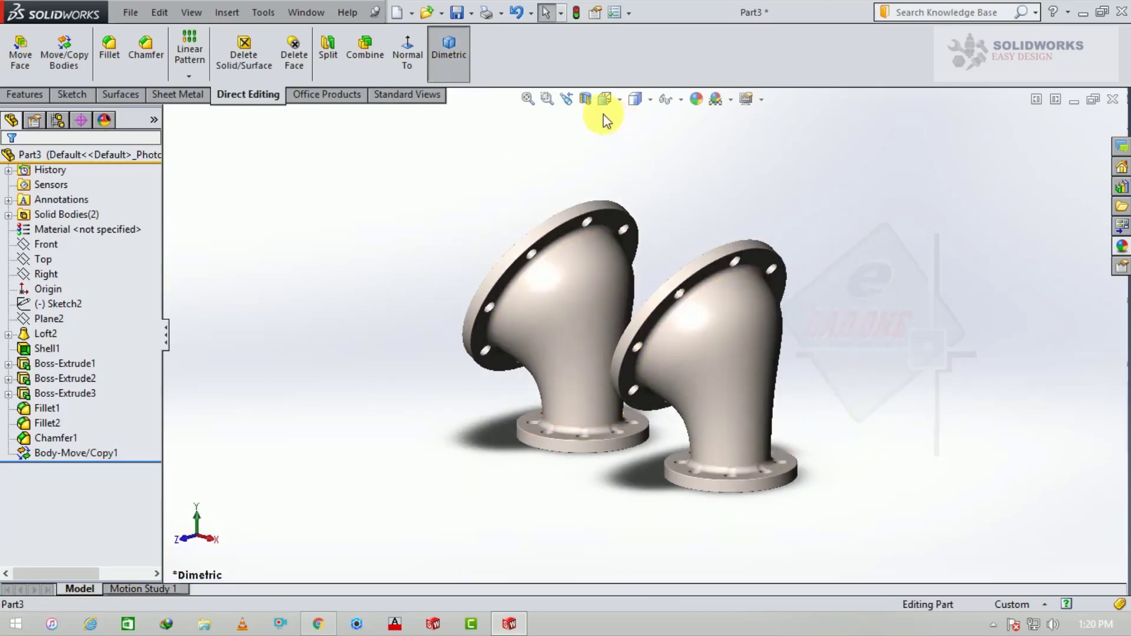
{"action": "left_click", "coordinate": [585, 99]}
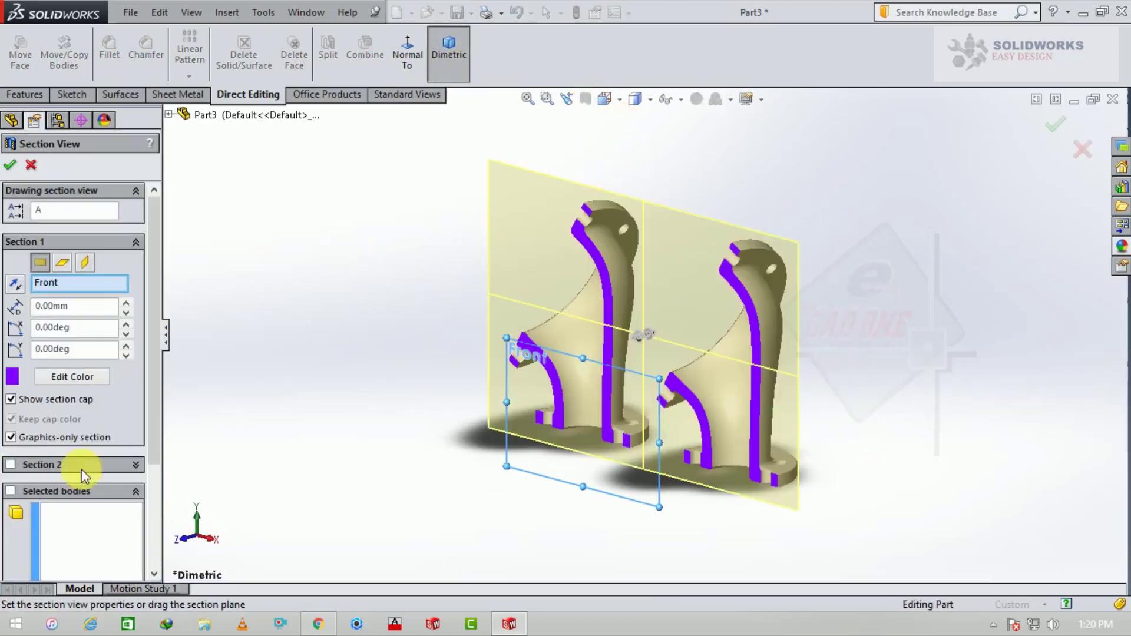
{"action": "left_click", "coordinate": [82, 540]}
{"action": "left_click", "coordinate": [627, 280]}
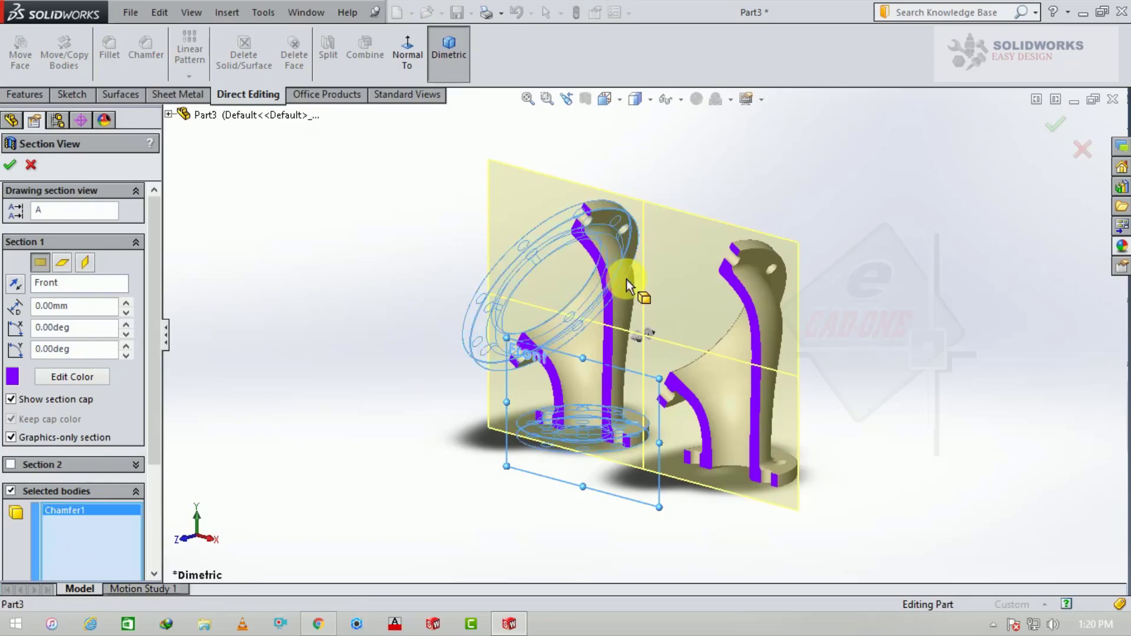
{"action": "left_click", "coordinate": [11, 166]}
{"action": "mouse_move", "coordinate": [851, 348]}
{"action": "middle_mouse_down"}
{"action": "mouse_move", "coordinate": [1003, 478]}
{"action": "mouse_move", "coordinate": [808, 538]}
{"action": "mouse_move", "coordinate": [682, 523]}
{"action": "mouse_move", "coordinate": [816, 538]}
{"action": "mouse_move", "coordinate": [965, 479]}
{"action": "mouse_move", "coordinate": [1018, 480]}
{"action": "middle_mouse_up"}
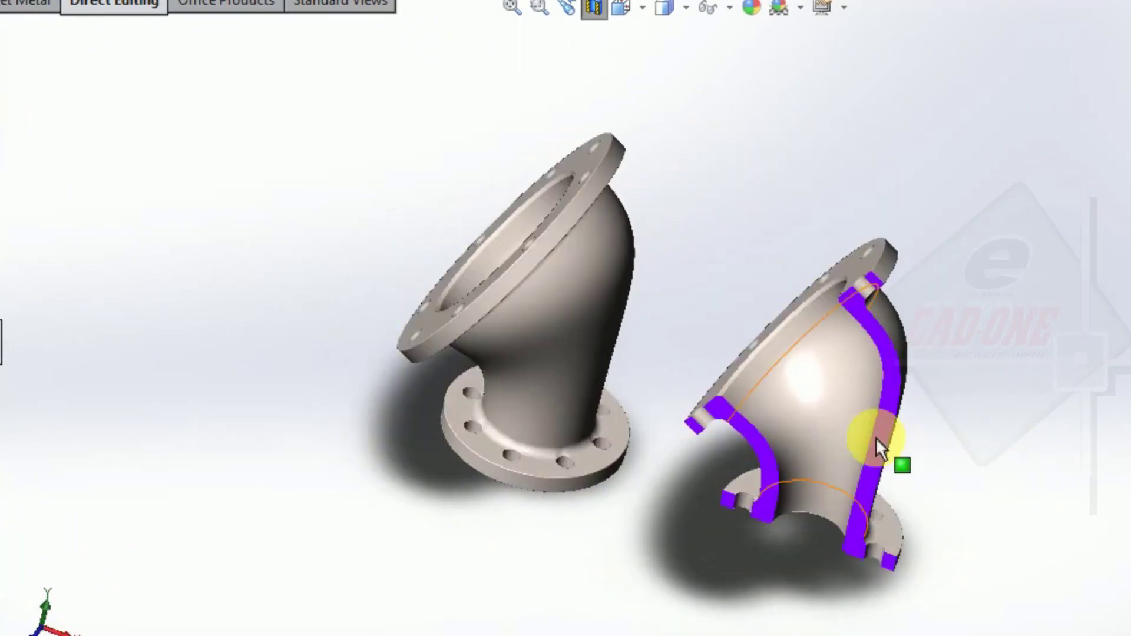
{"action": "key", "text": "Left"}
{"action": "key", "text": "Left"}
{"action": "key", "text": "Left"}
{"action": "key", "text": "Left"}
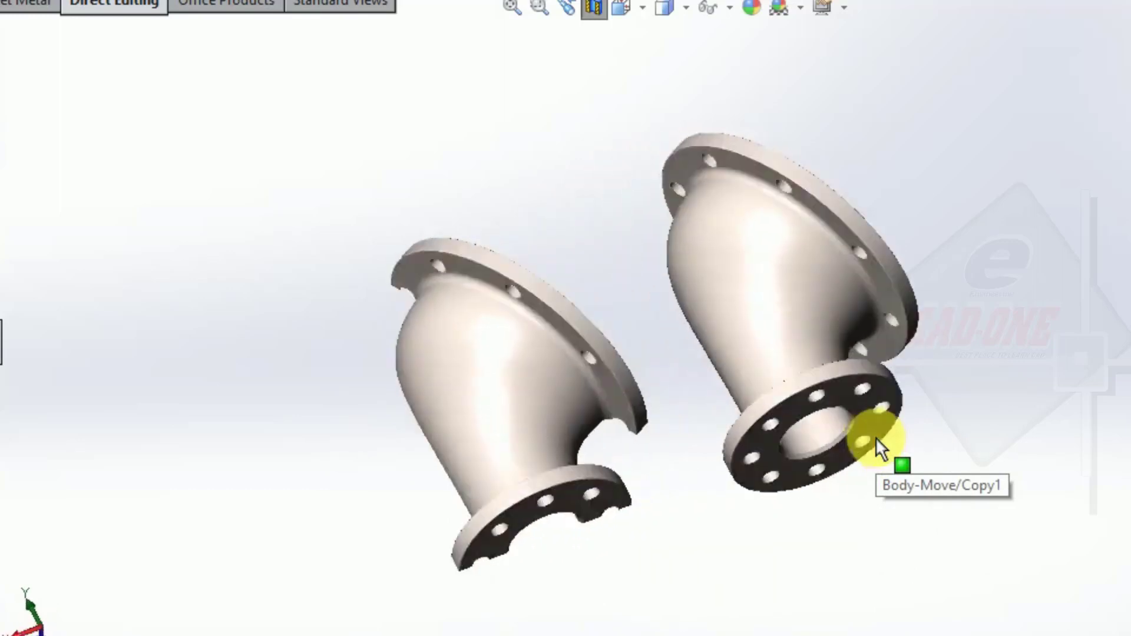
{"action": "key", "text": "Left"}
{"action": "key", "text": "Left"}
{"action": "key", "text": "Left"}
{"action": "key", "text": "Left"}
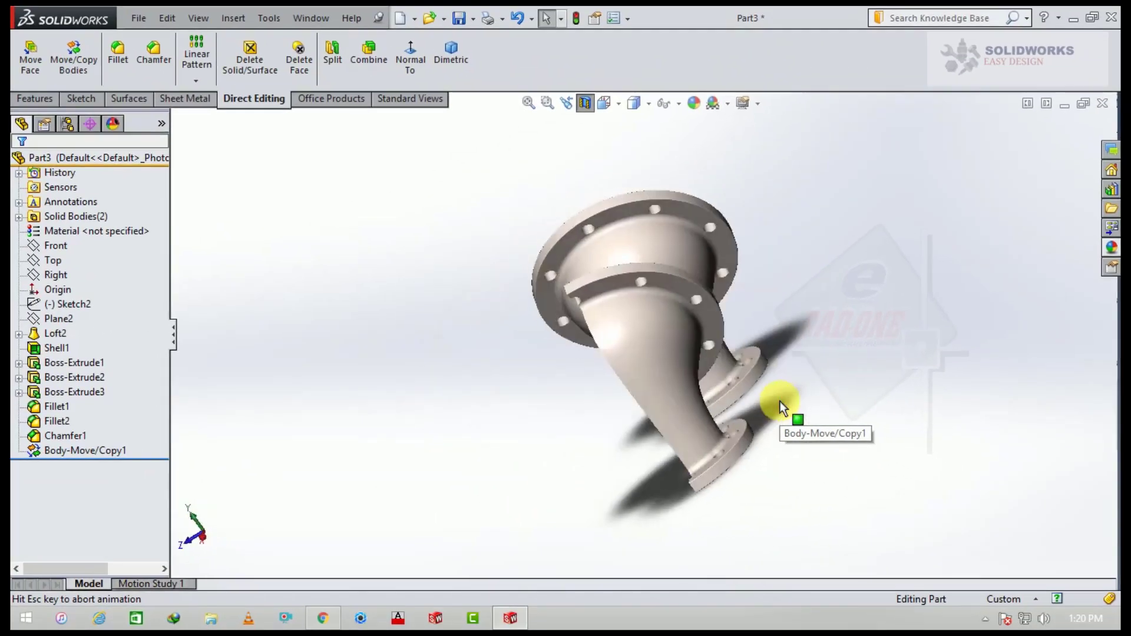